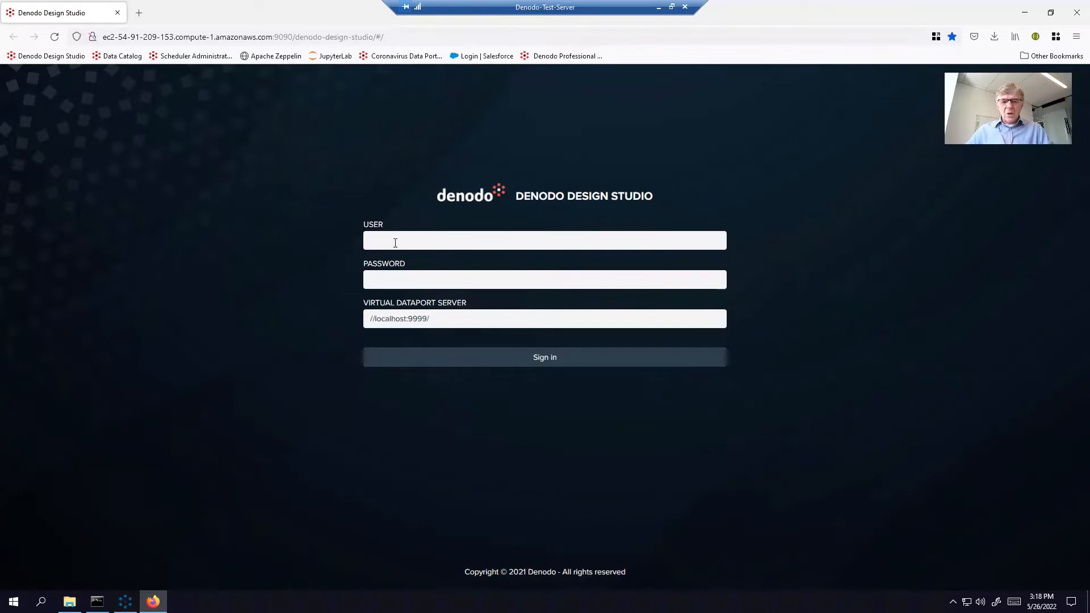
# Step: Sign in with the administrator user name and password, then close the VQL Shell
pyautogui.click(396, 241)
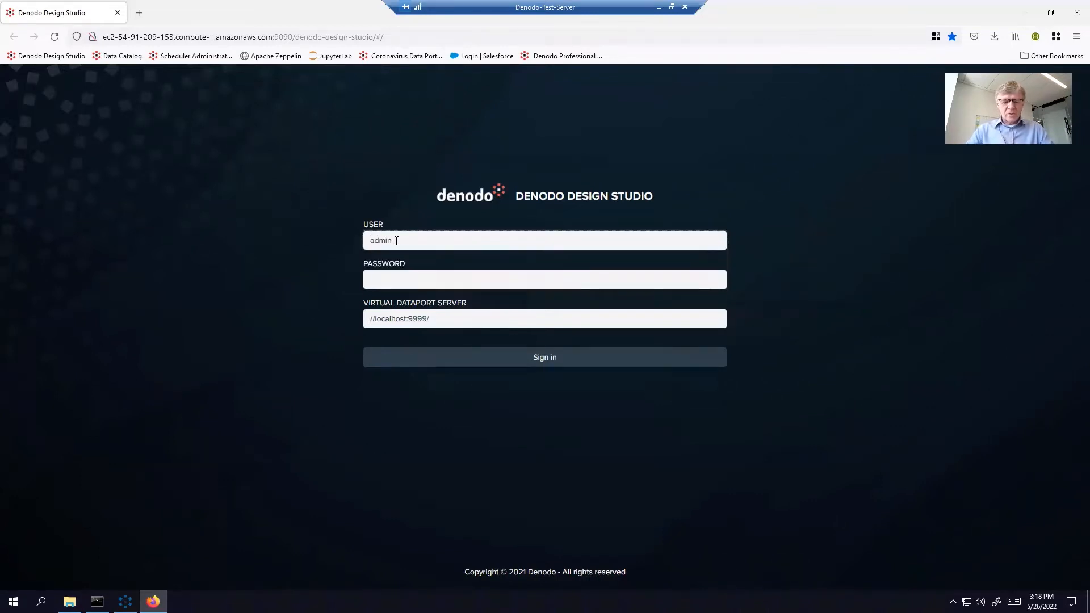
pyautogui.press('Tab')
pyautogui.click(548, 355)
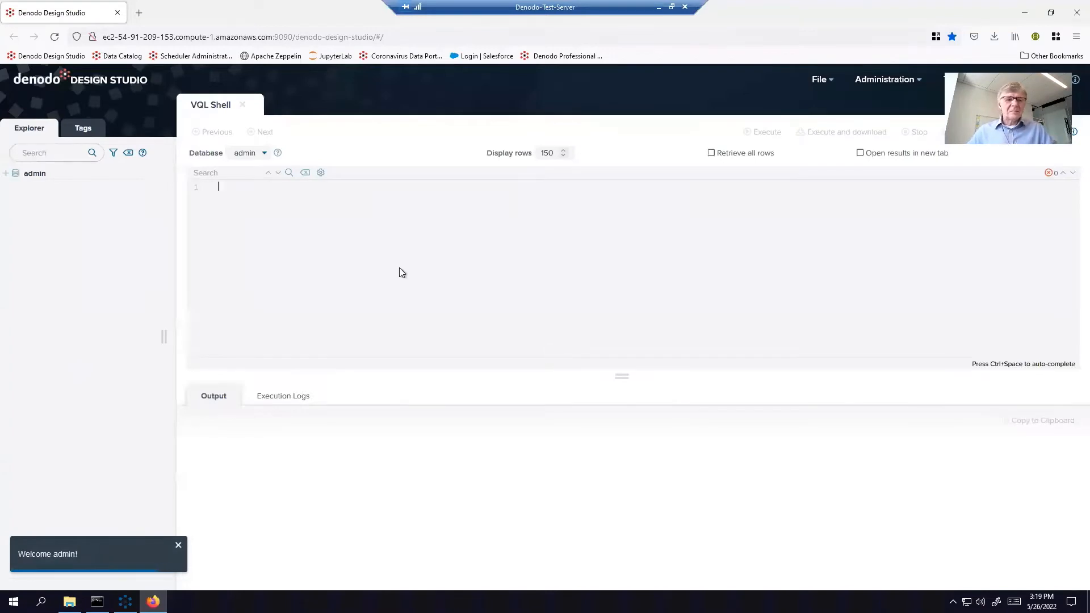
pyautogui.click(242, 105)
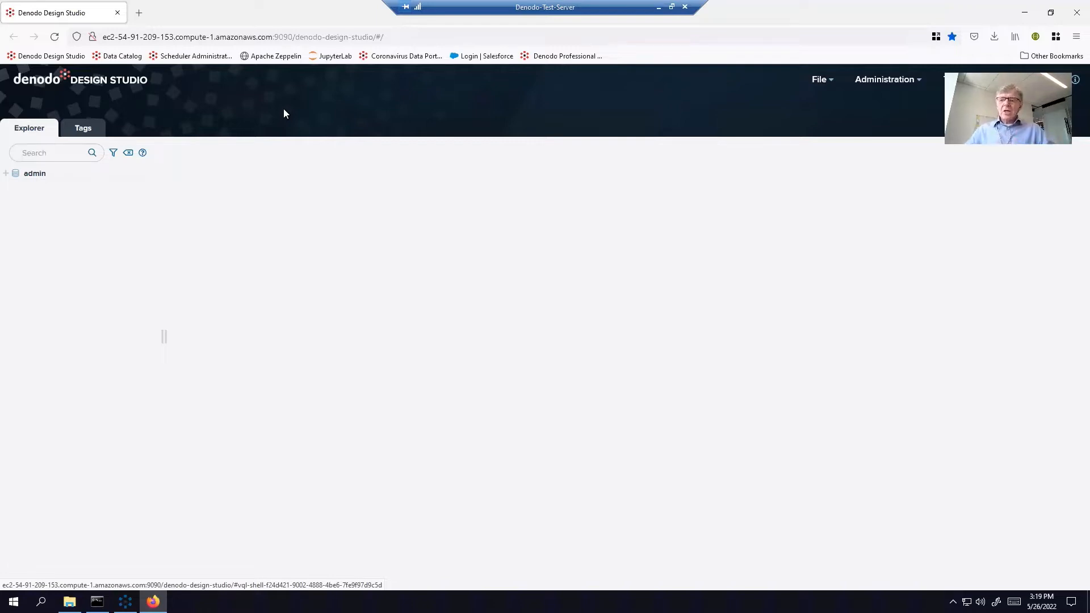
# Step: Add a new virtual database named customer_360 in Database management
pyautogui.click(877, 84)
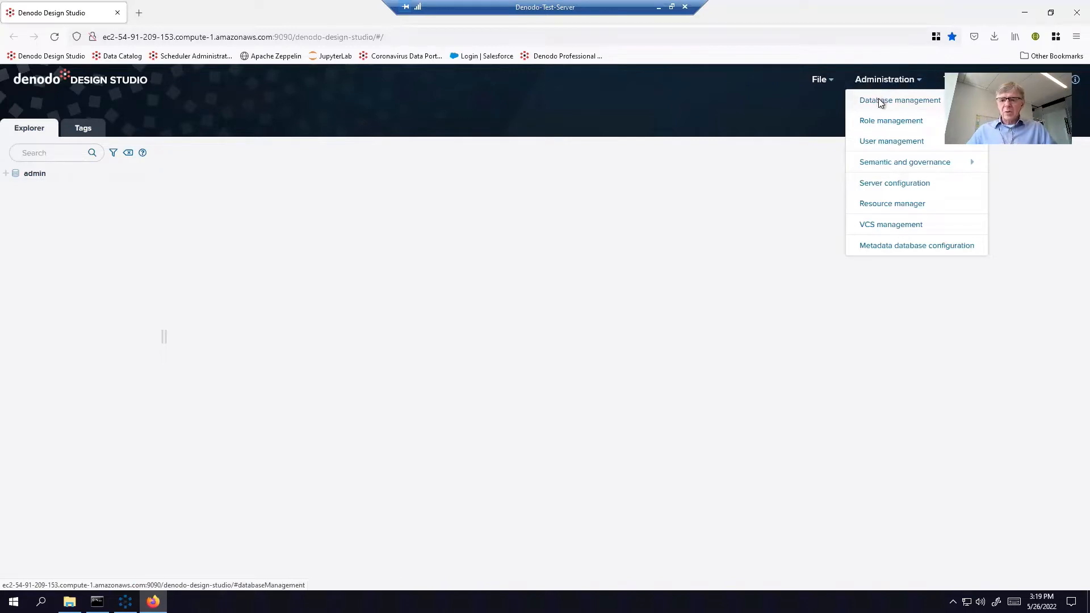
pyautogui.click(879, 102)
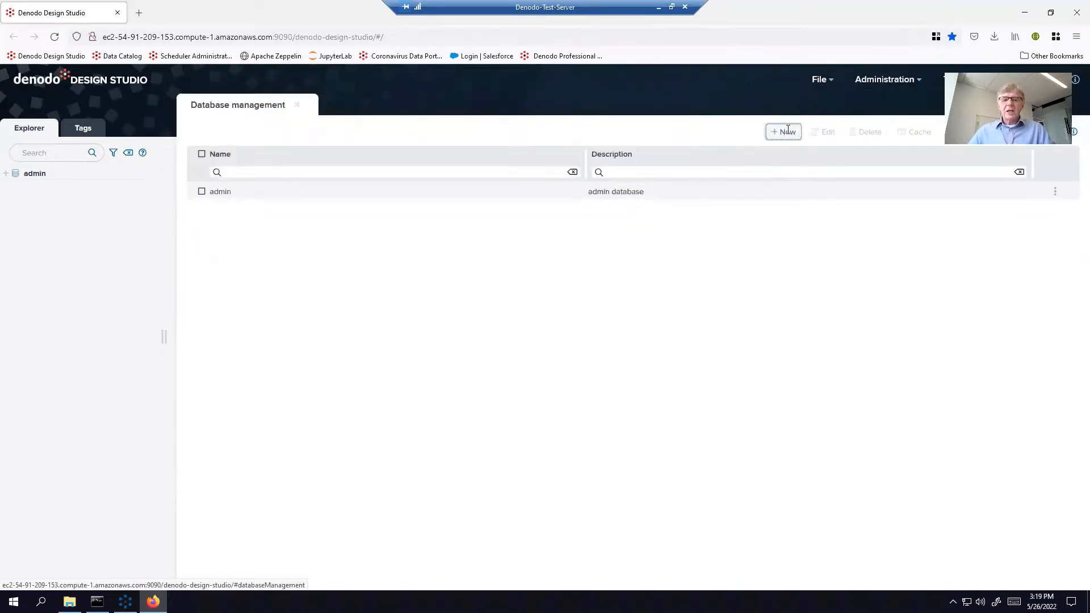
pyautogui.click(785, 132)
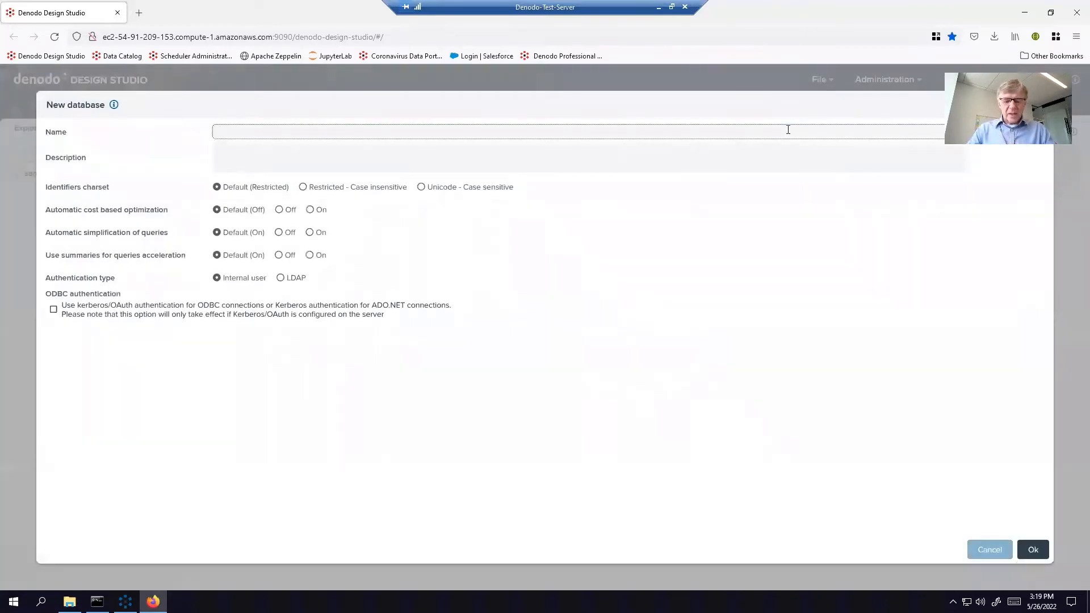
pyautogui.write('customer_')
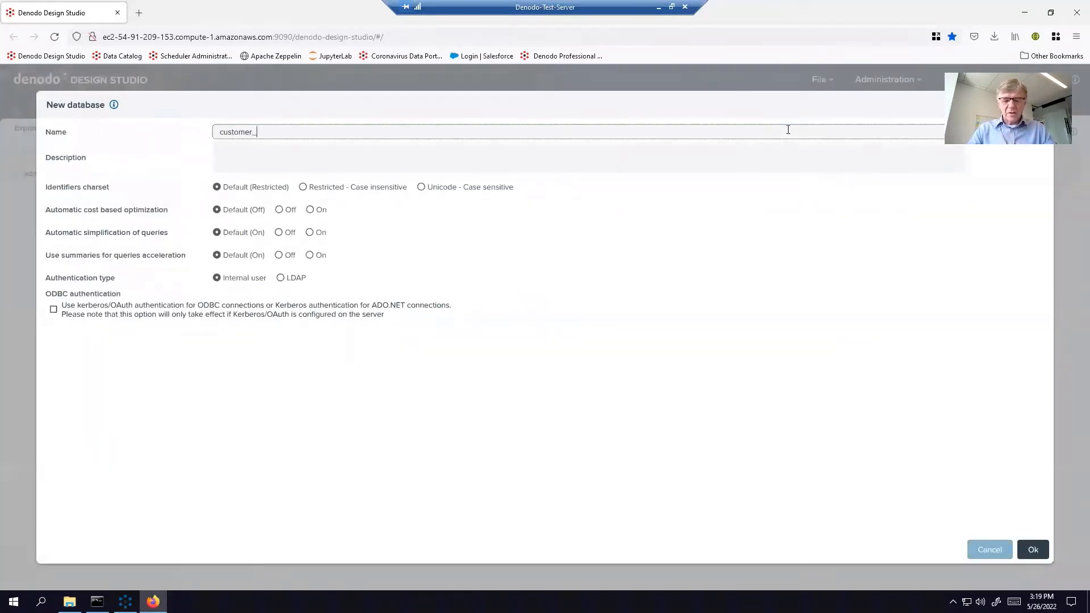
pyautogui.write('360')
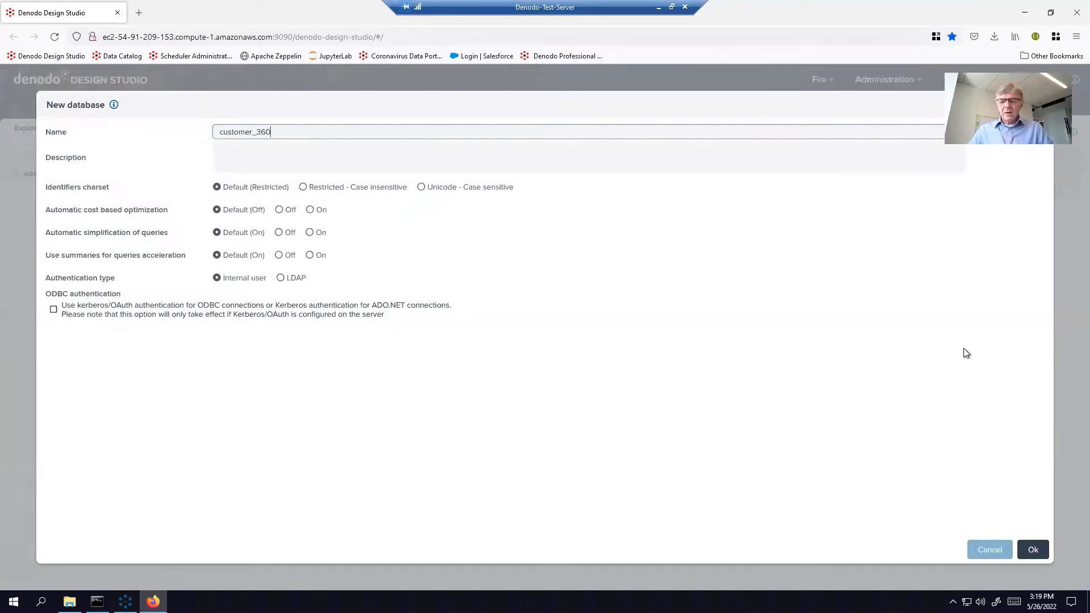
pyautogui.click(1033, 550)
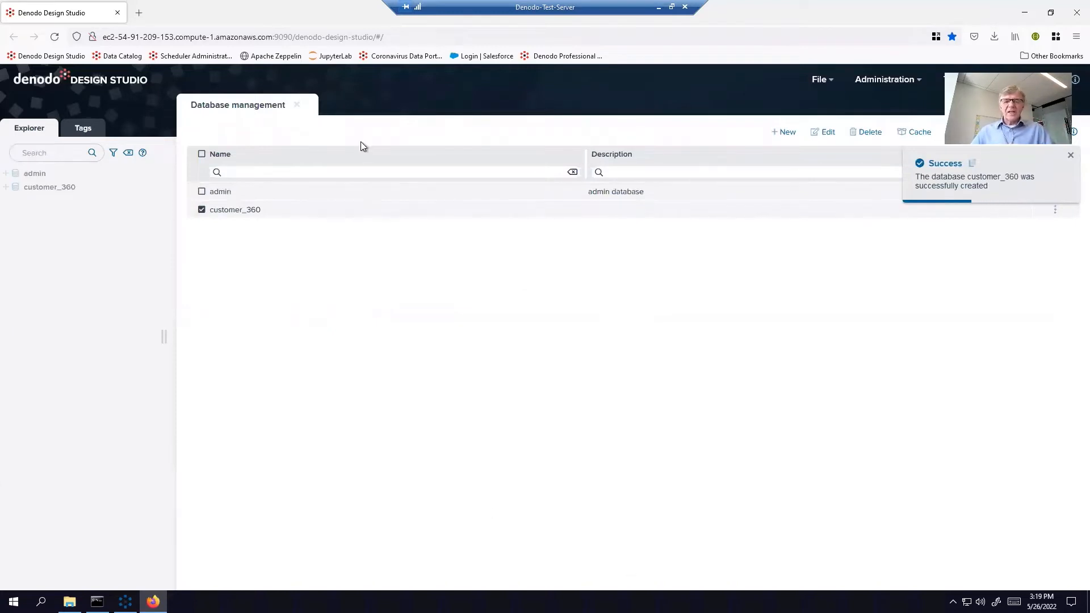
# Step: Close Database management and add the folder '1. Data Sources' to customer_360
pyautogui.click(296, 107)
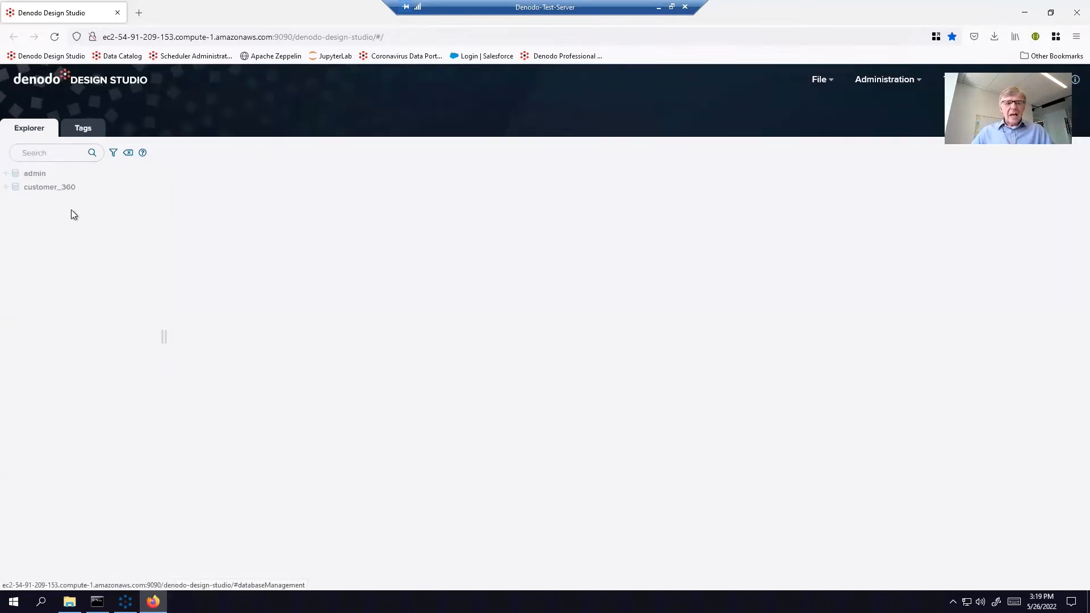
pyautogui.click(6, 187)
pyautogui.click(137, 186)
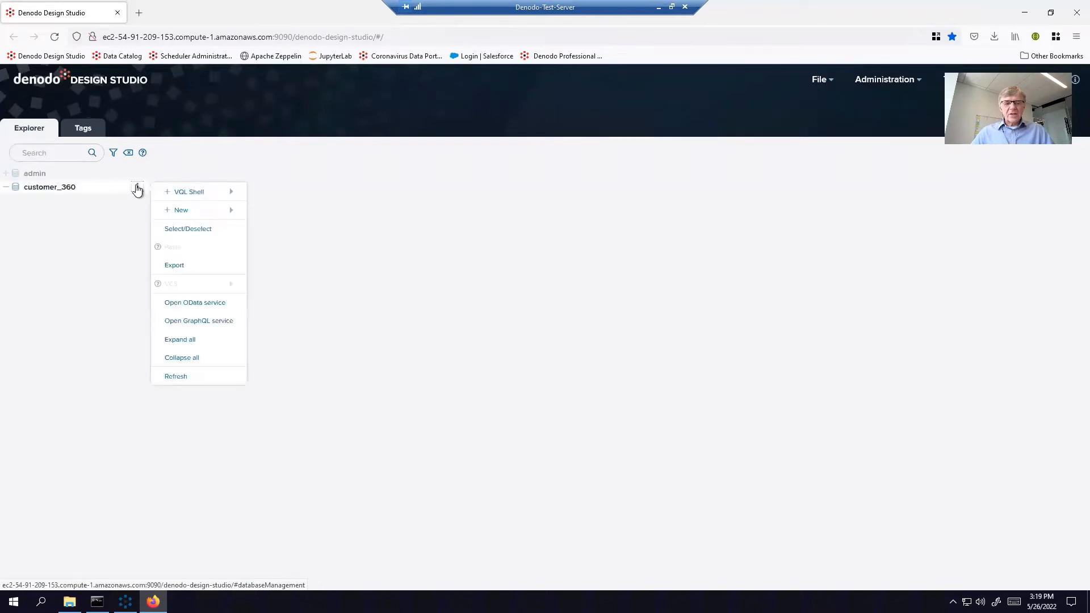
pyautogui.moveTo(175, 211)
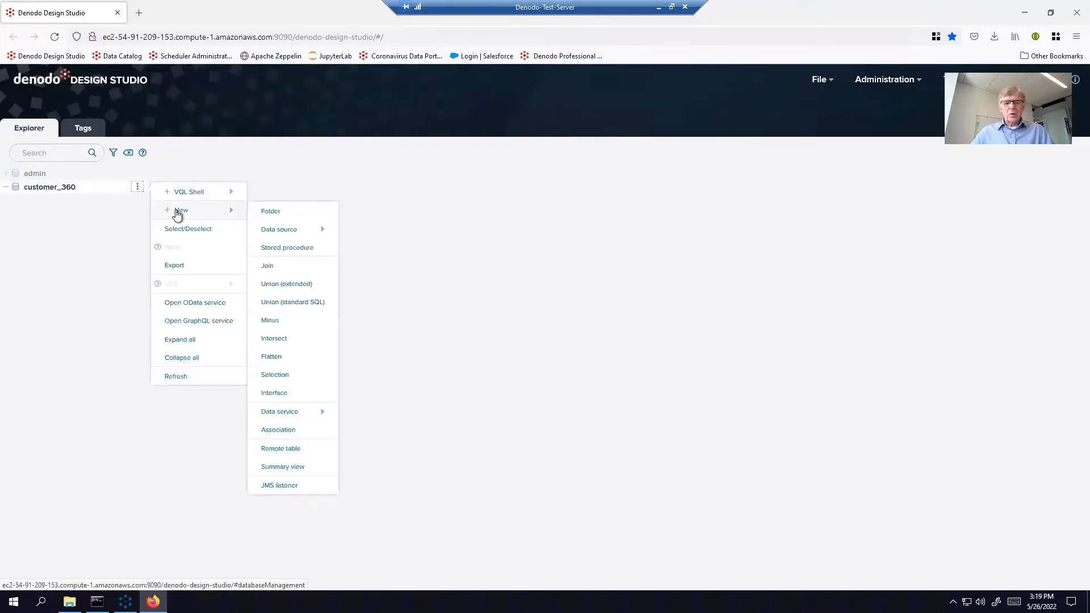
pyautogui.click(261, 212)
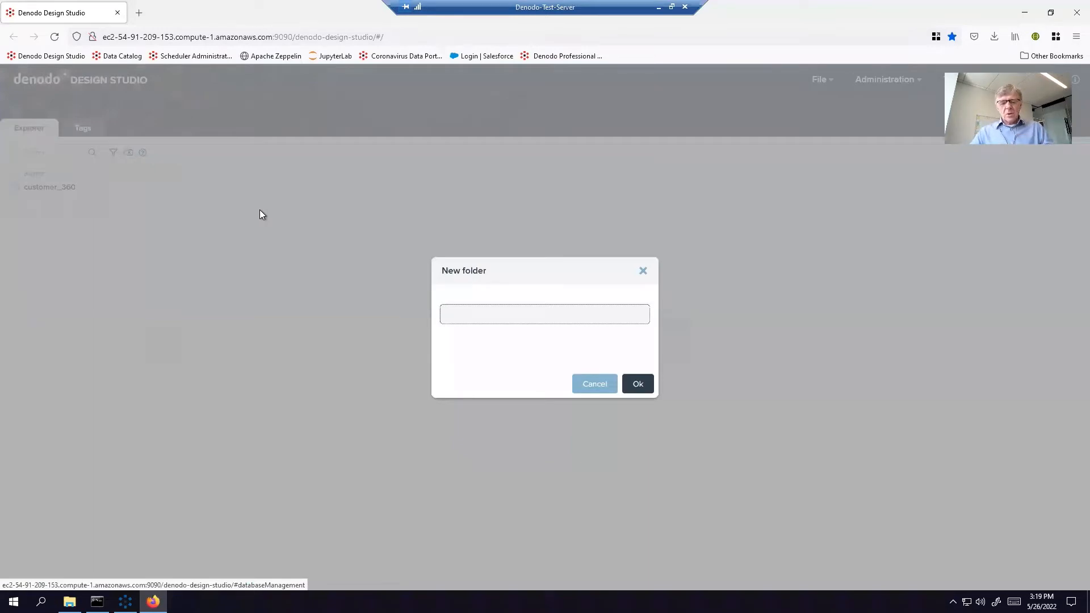
pyautogui.write('1.')
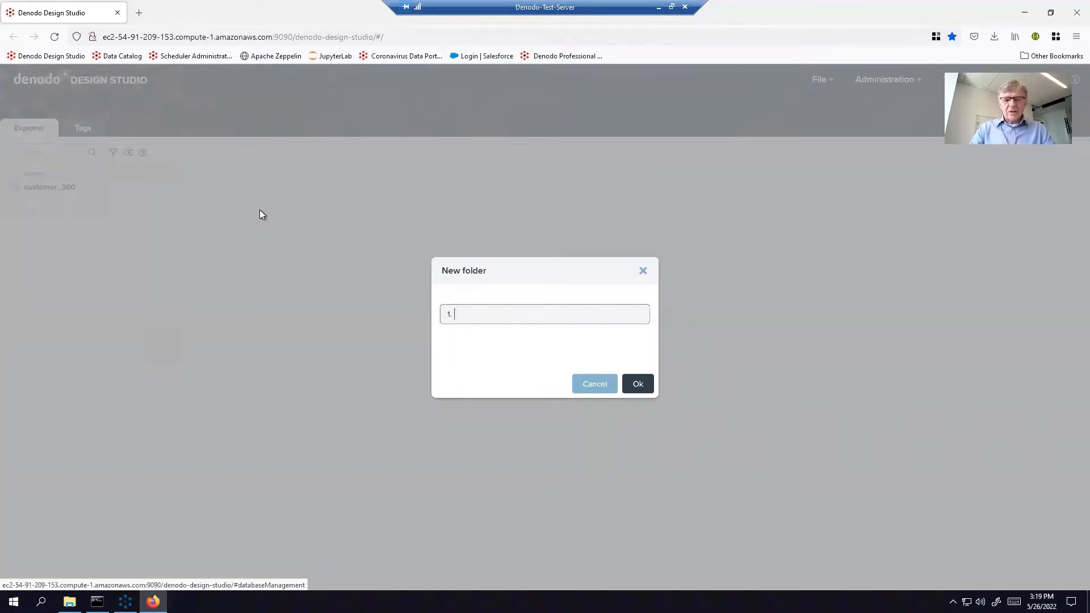
pyautogui.write(' Data Sources')
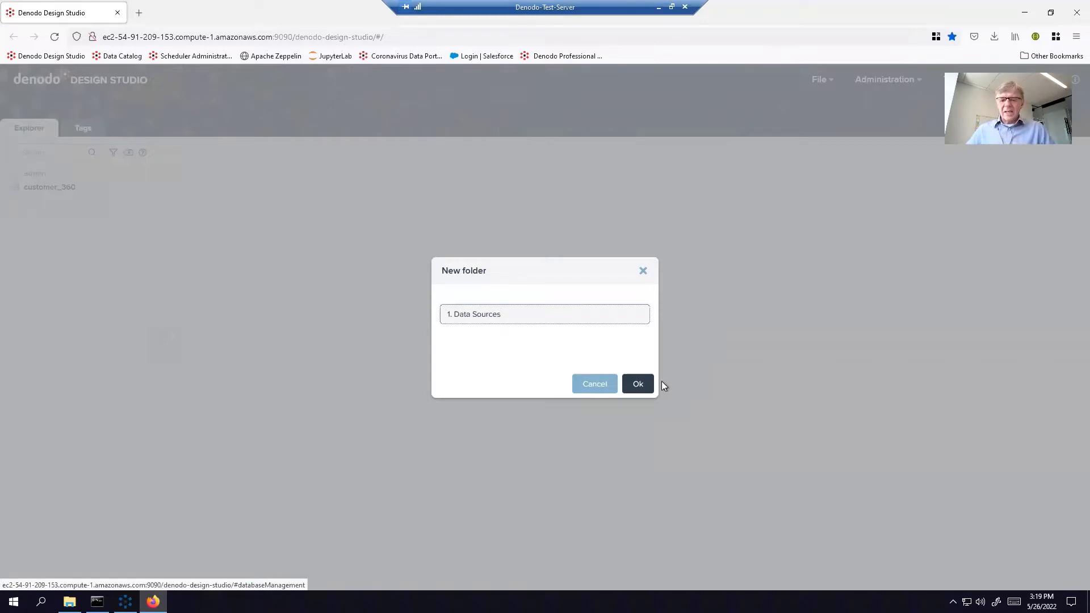
pyautogui.click(637, 384)
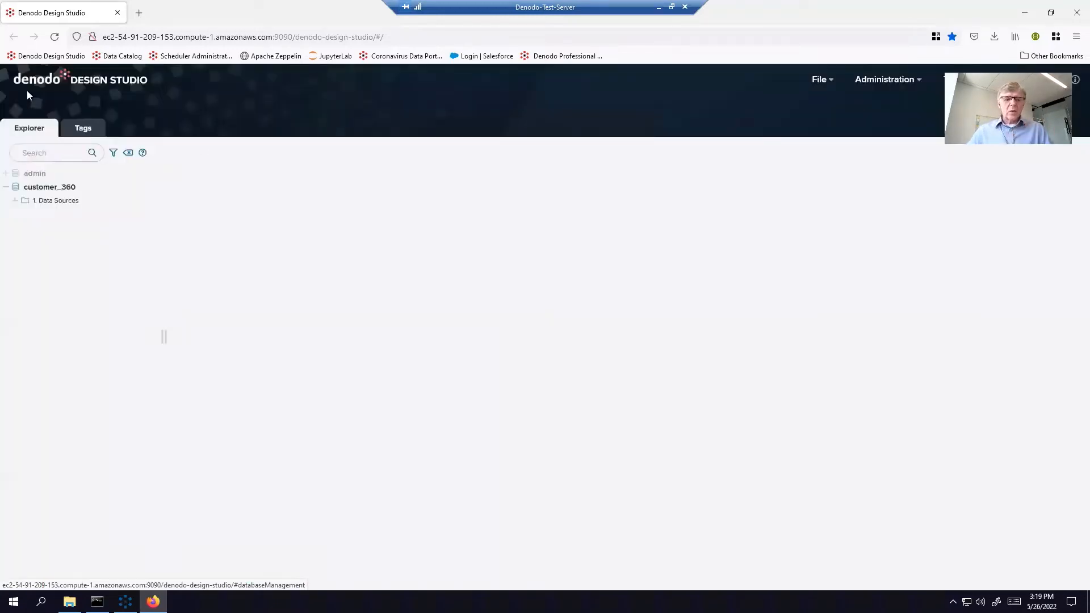
# Step: Add the folders '2. Base Views' and '3. Business Views' to customer_360
pyautogui.click(137, 188)
pyautogui.moveTo(182, 209)
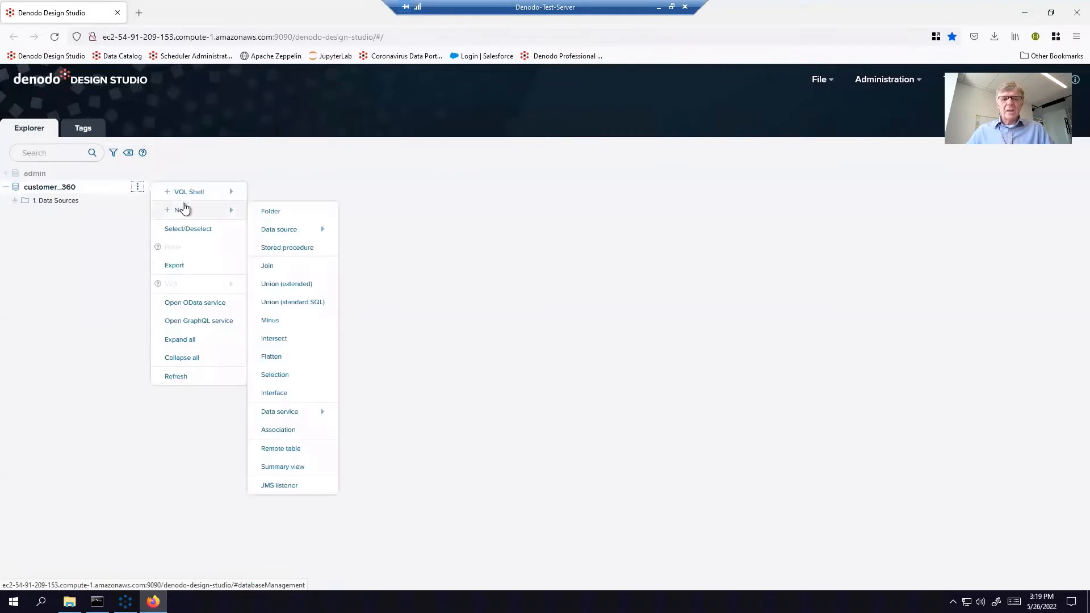
pyautogui.click(272, 212)
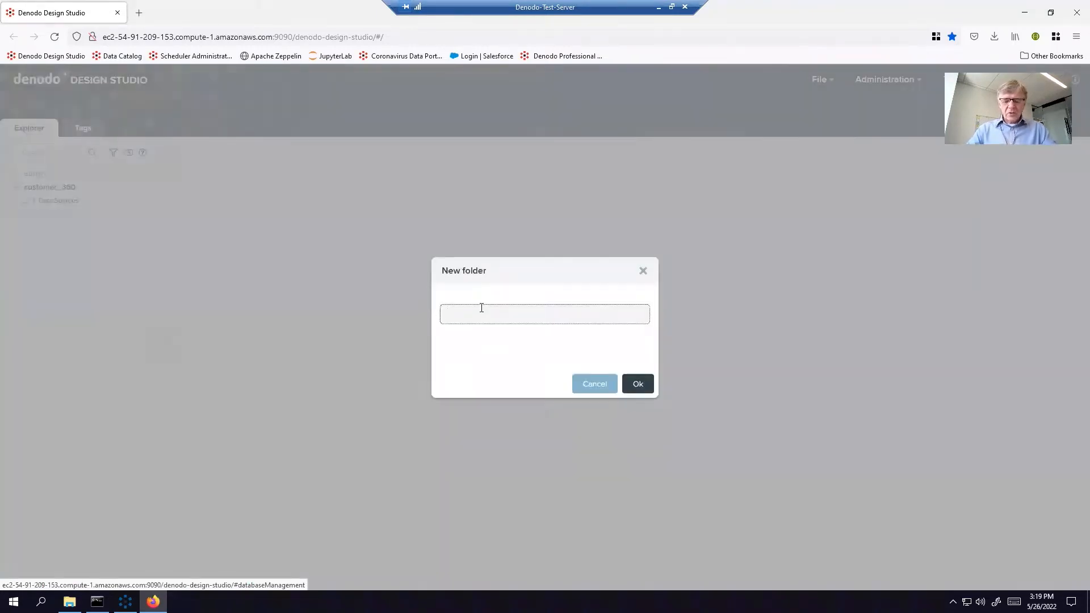
pyautogui.write('2. Base Views')
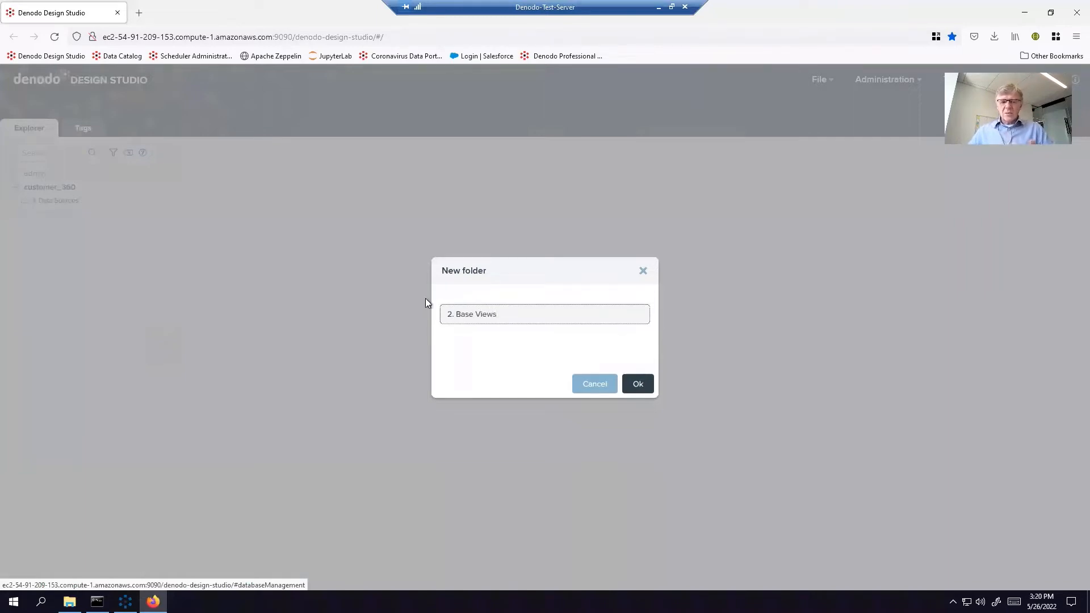
pyautogui.click(639, 383)
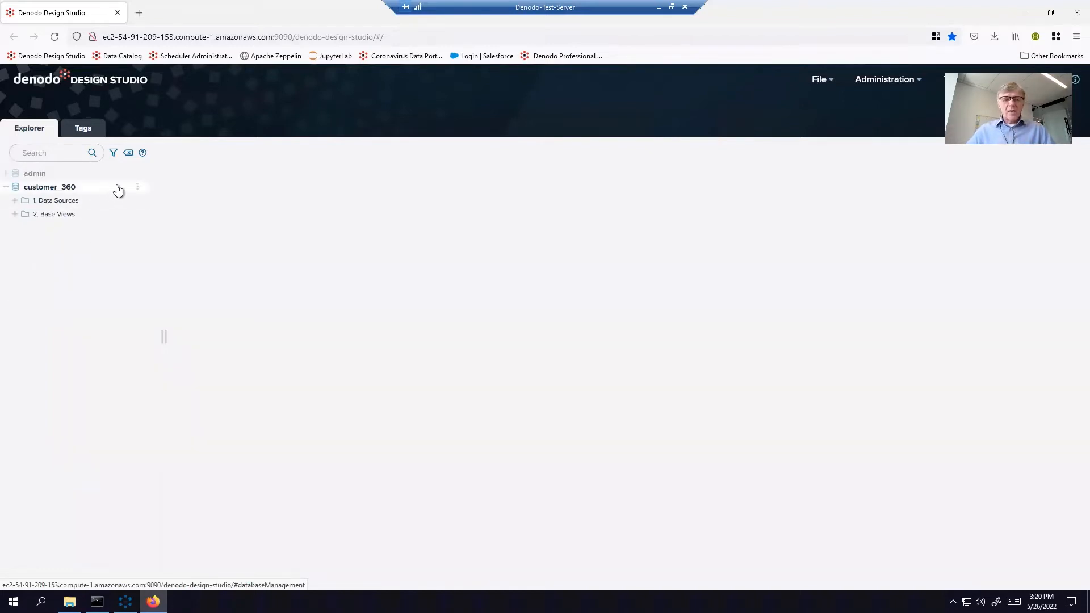
pyautogui.click(137, 186)
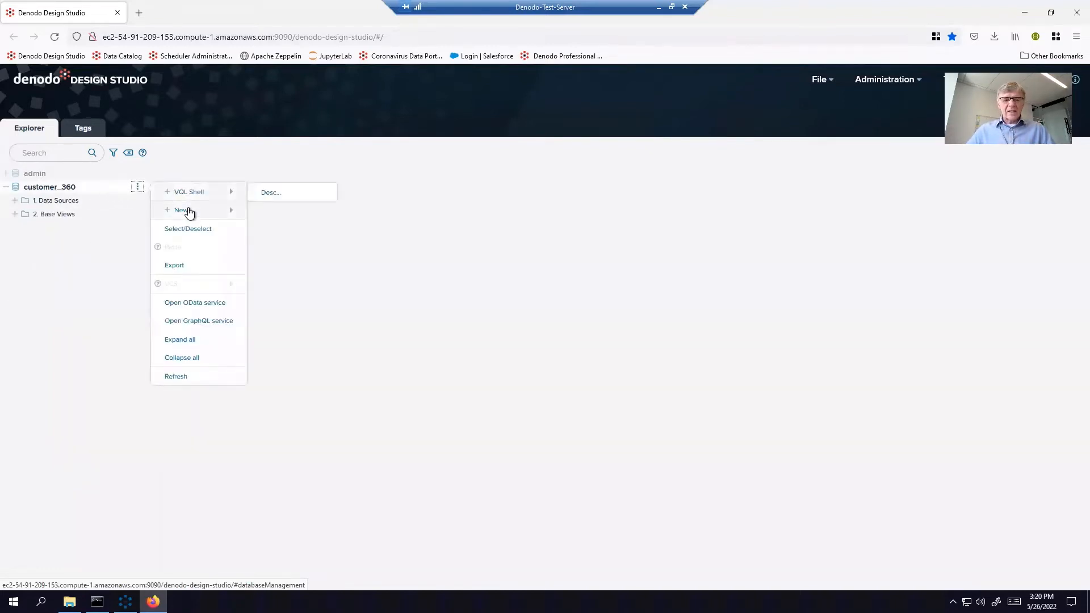
pyautogui.moveTo(189, 211)
pyautogui.click(263, 212)
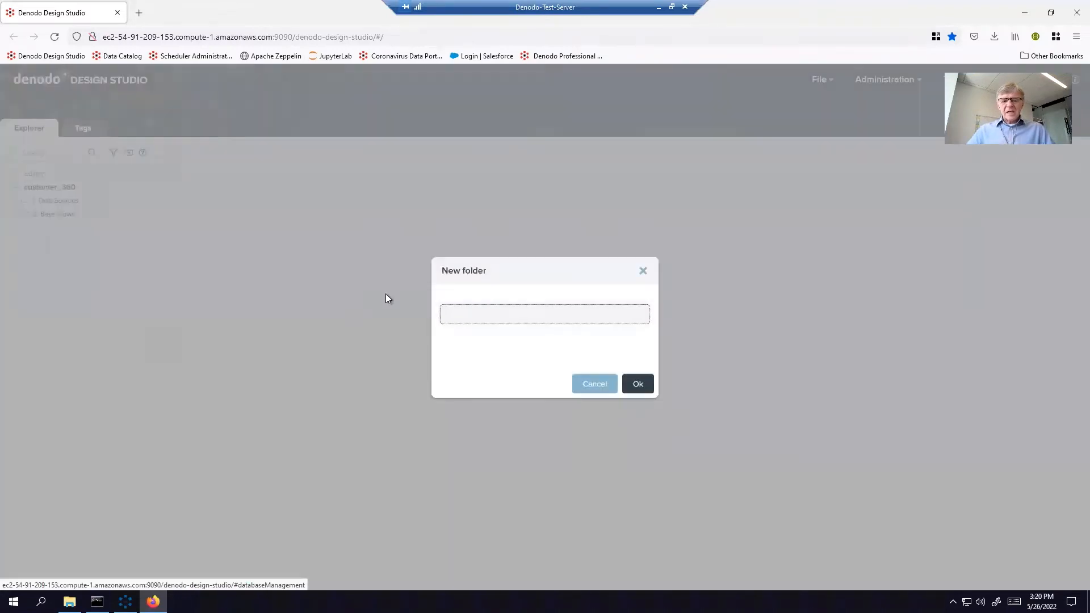
pyautogui.write('3')
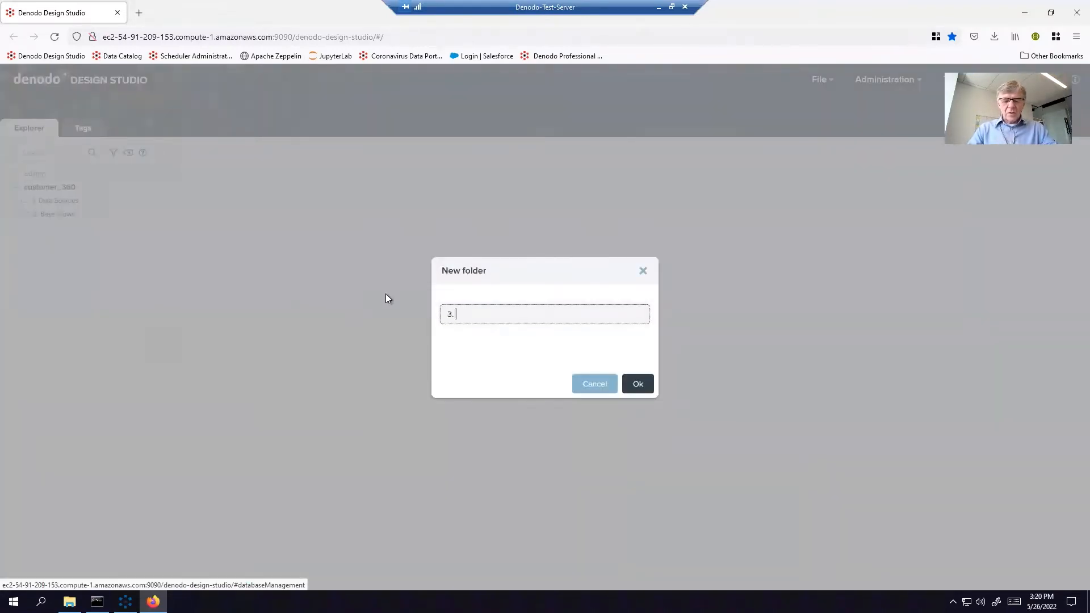
pyautogui.write('. Busi')
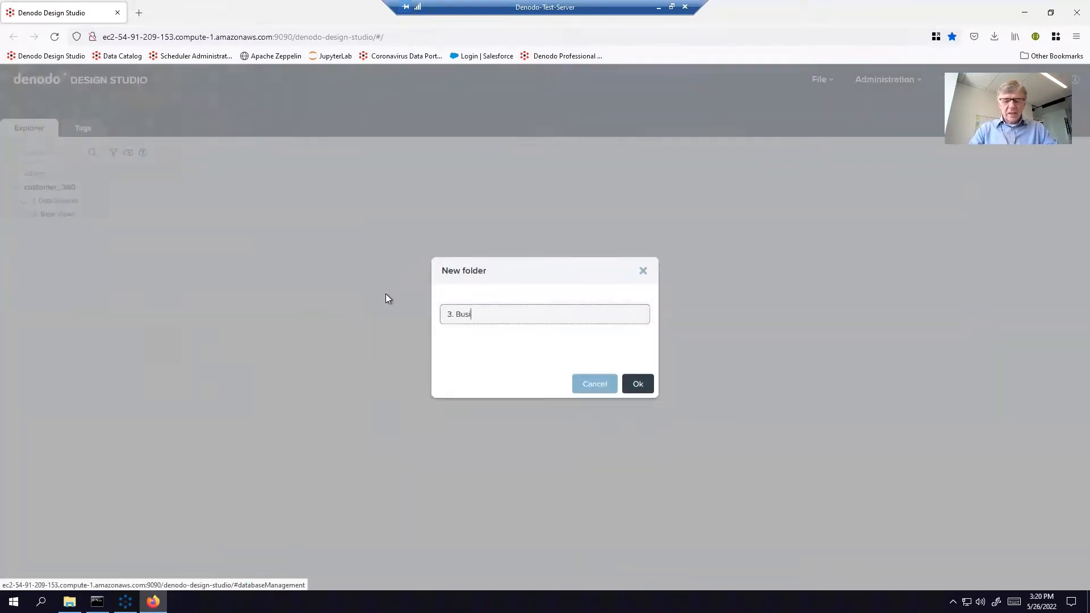
pyautogui.write('ness Views')
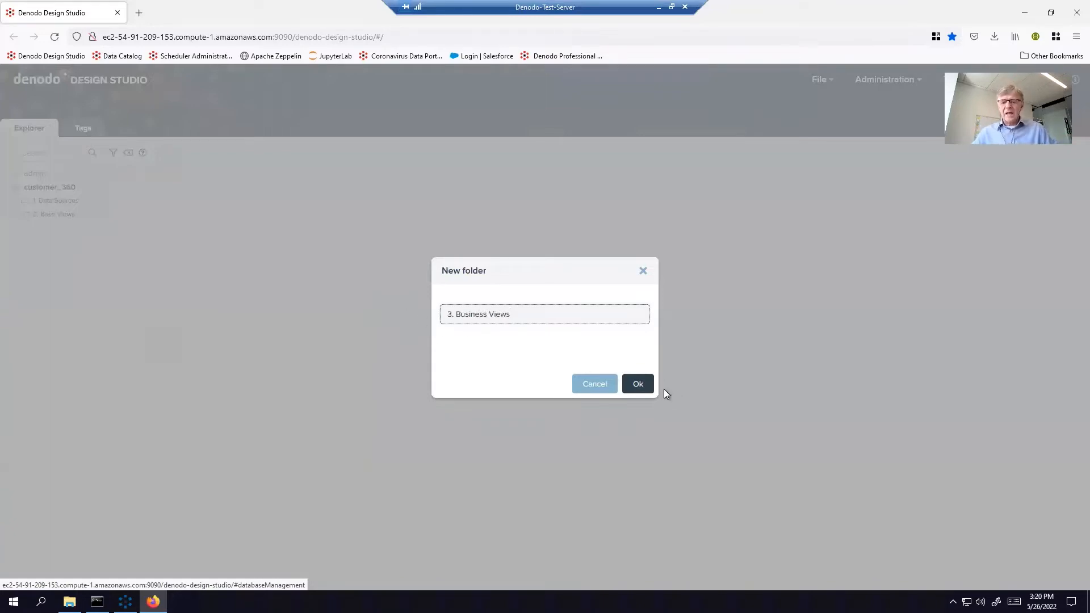
pyautogui.click(643, 384)
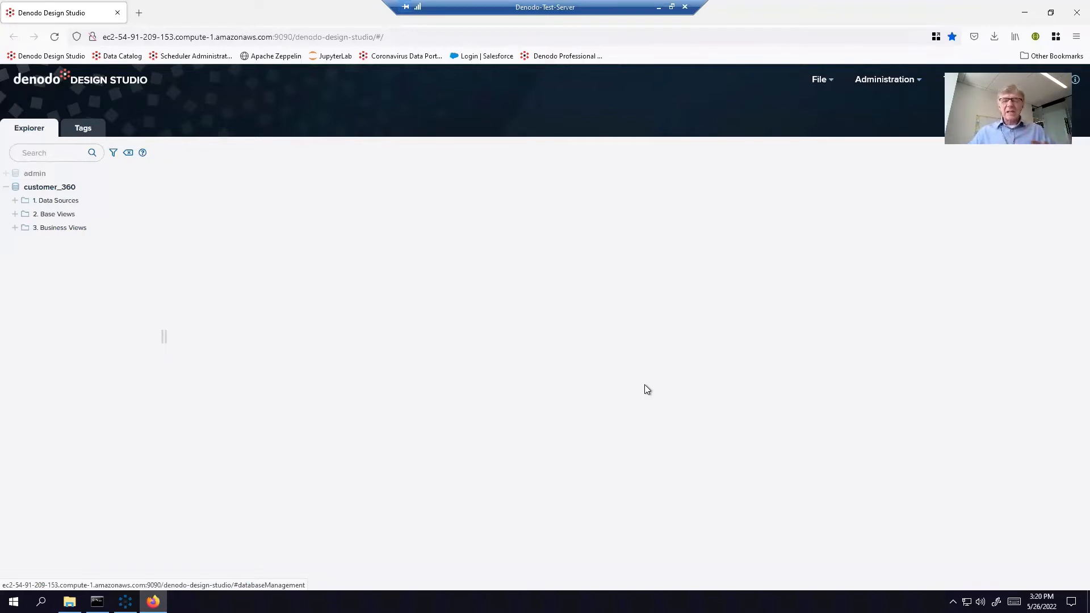
# Step: Create a new Salesforce data source named salesforce in 1. Data Sources
pyautogui.moveTo(66, 202)
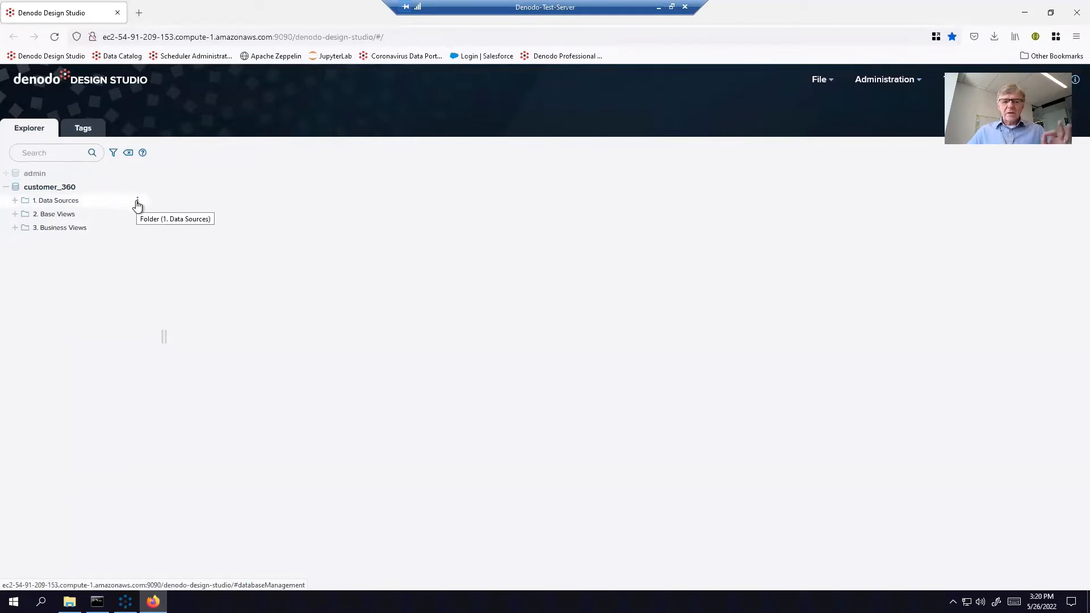
pyautogui.click(137, 202)
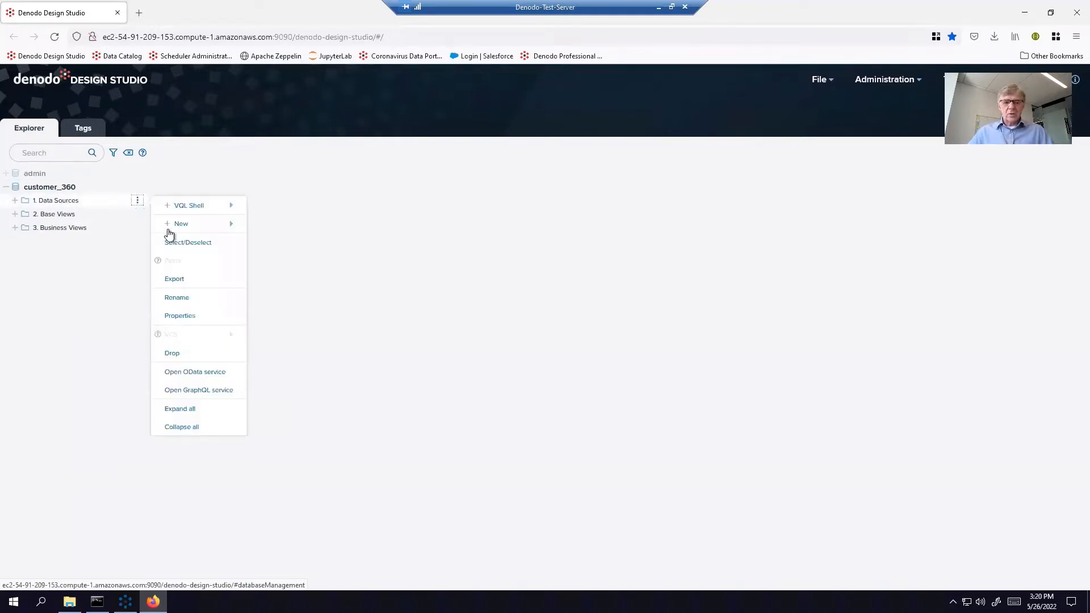
pyautogui.moveTo(182, 227)
pyautogui.moveTo(279, 245)
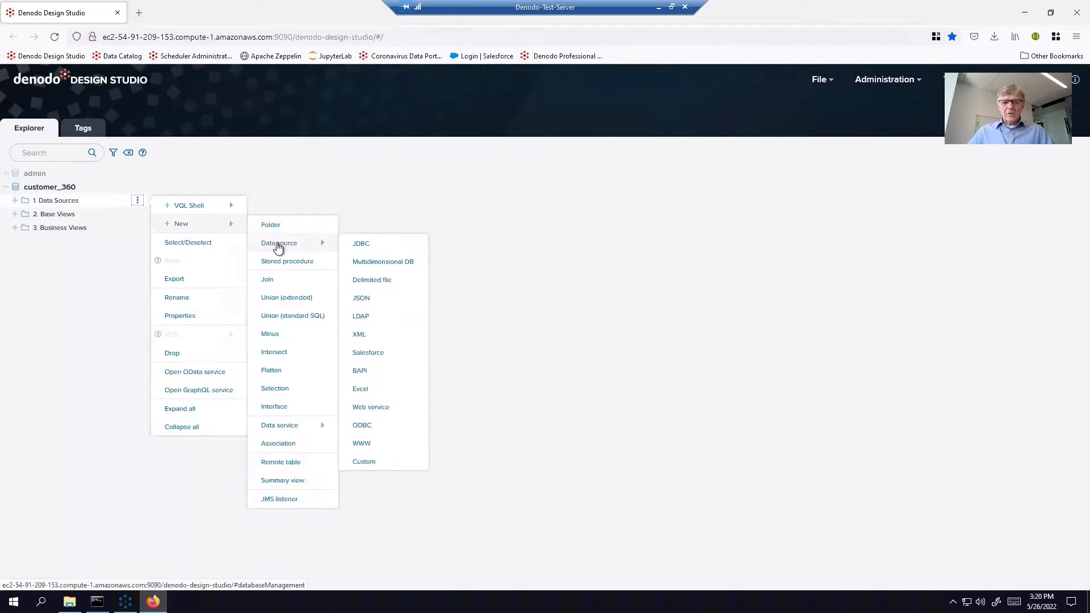
pyautogui.click(379, 358)
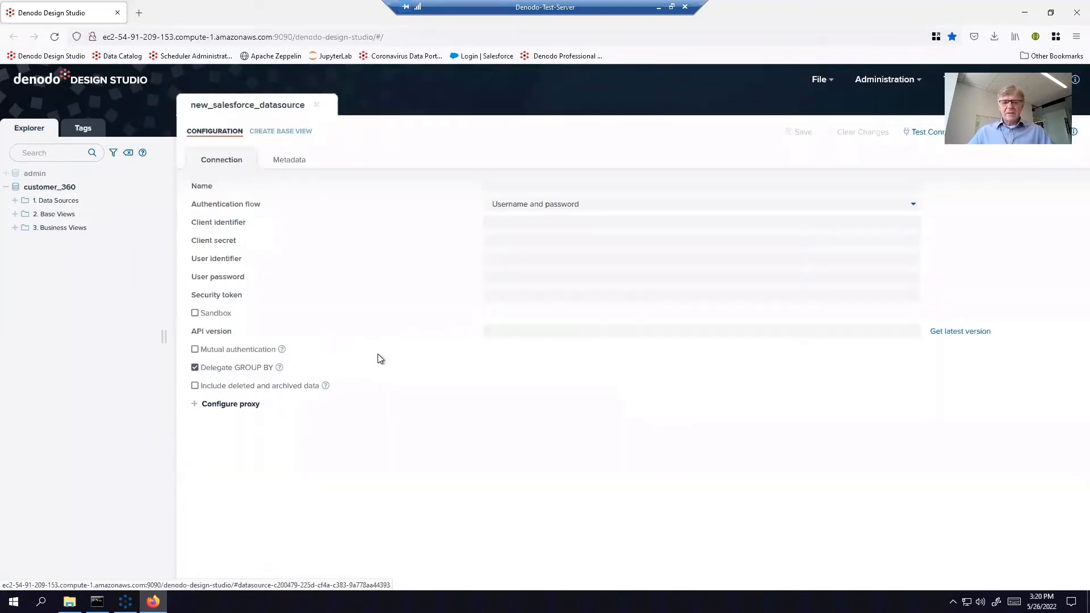
pyautogui.click(491, 184)
pyautogui.write('sales')
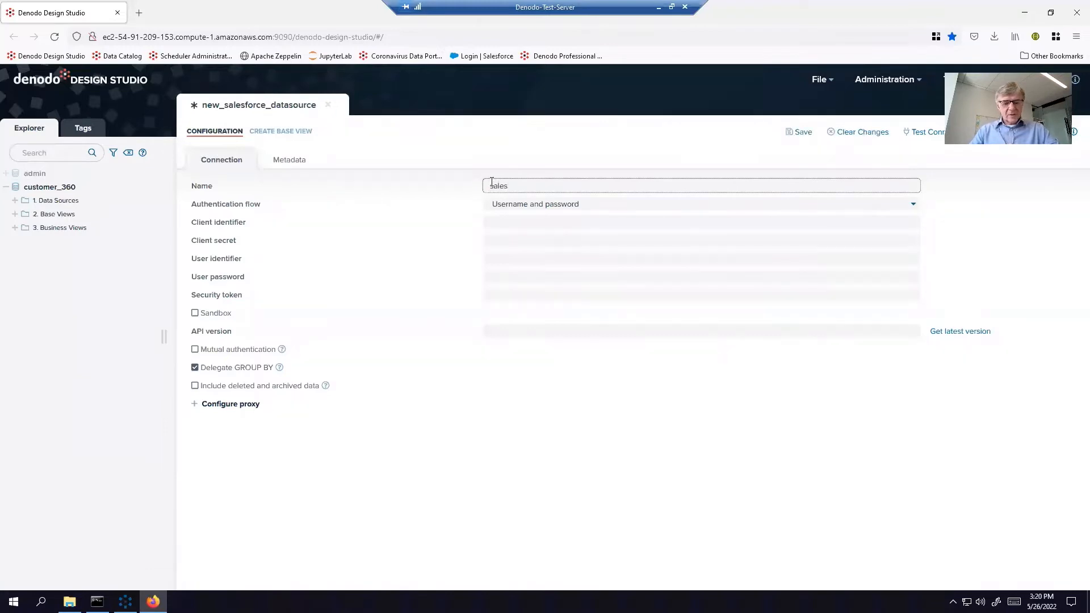
pyautogui.write('force')
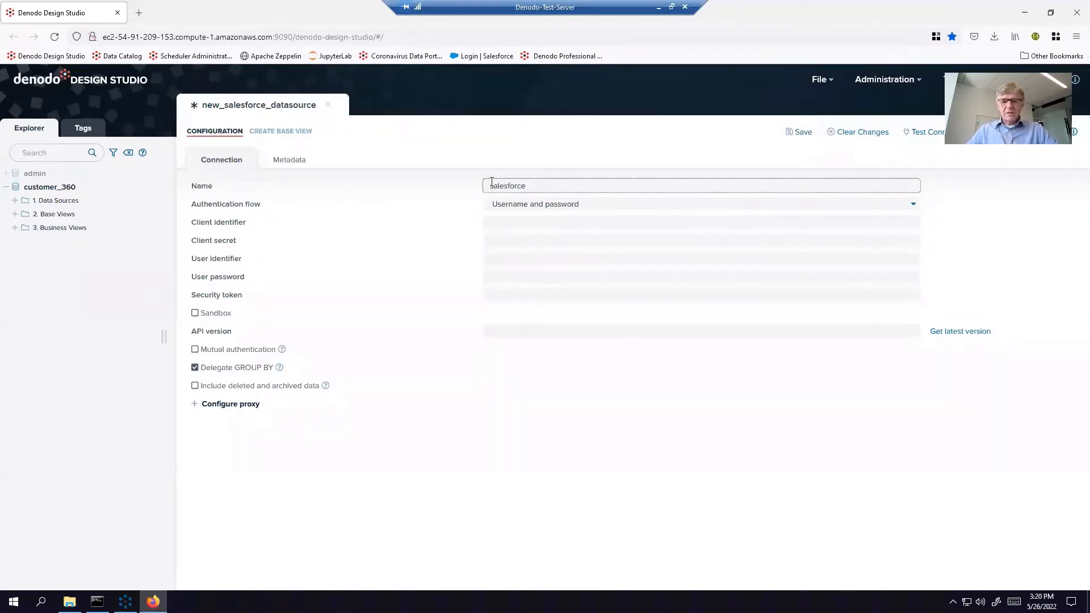
# Step: Choose Web Server authentication and paste in the client identifier and client secret
pyautogui.click(544, 204)
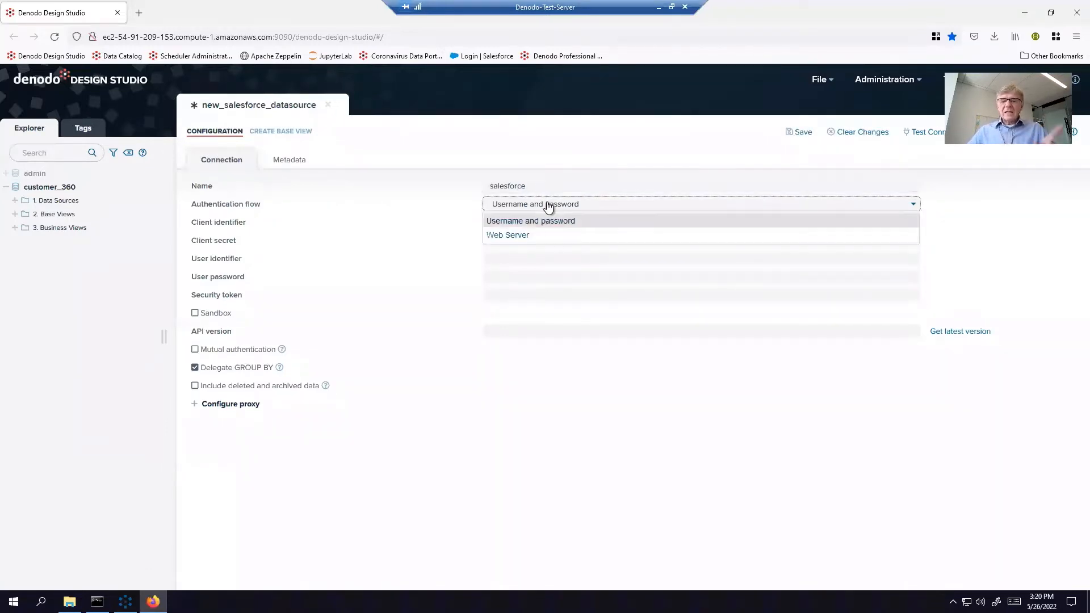
pyautogui.click(533, 236)
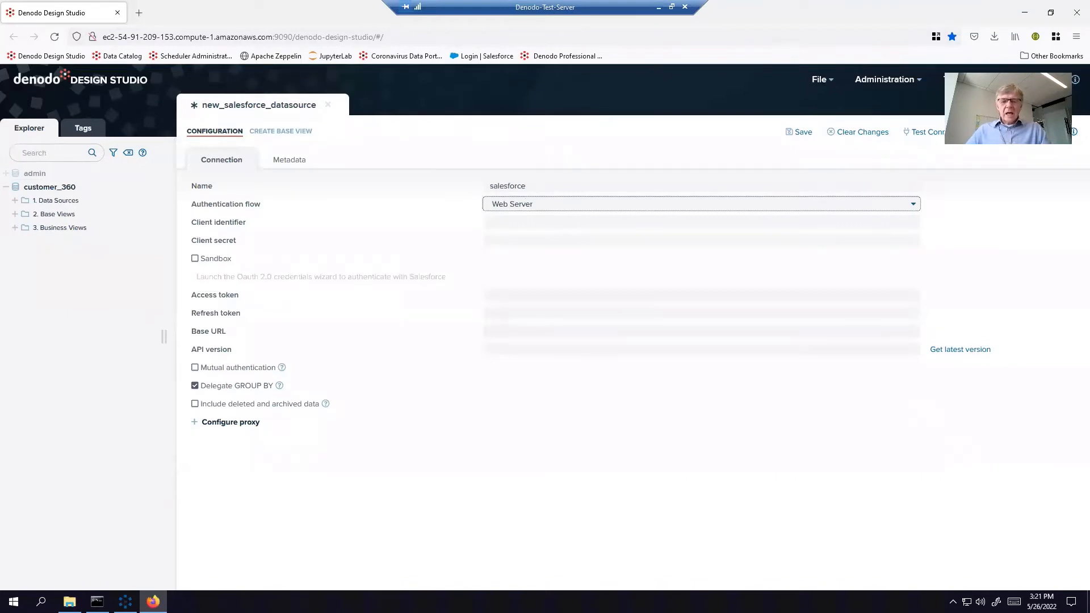
pyautogui.click(500, 221)
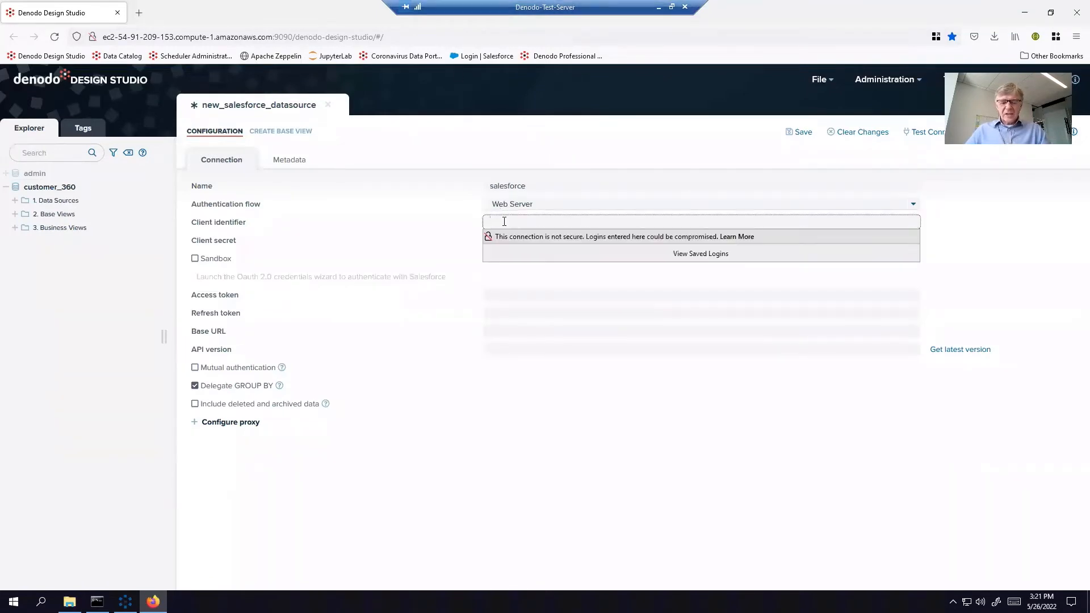
pyautogui.hotkey('ctrl', 'v')
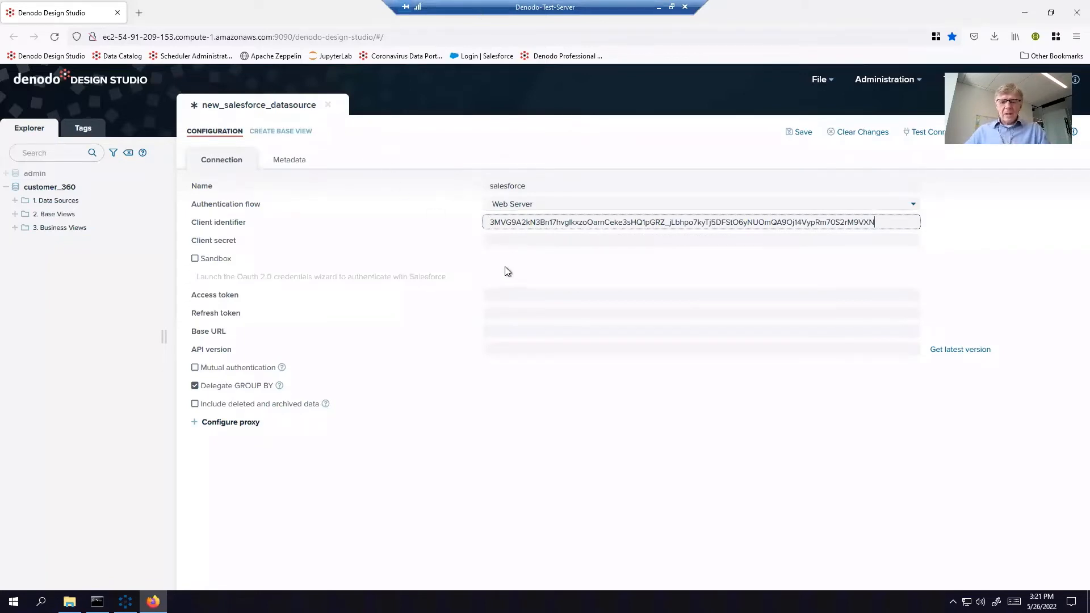
pyautogui.click(513, 240)
pyautogui.hotkey('ctrl', 'v')
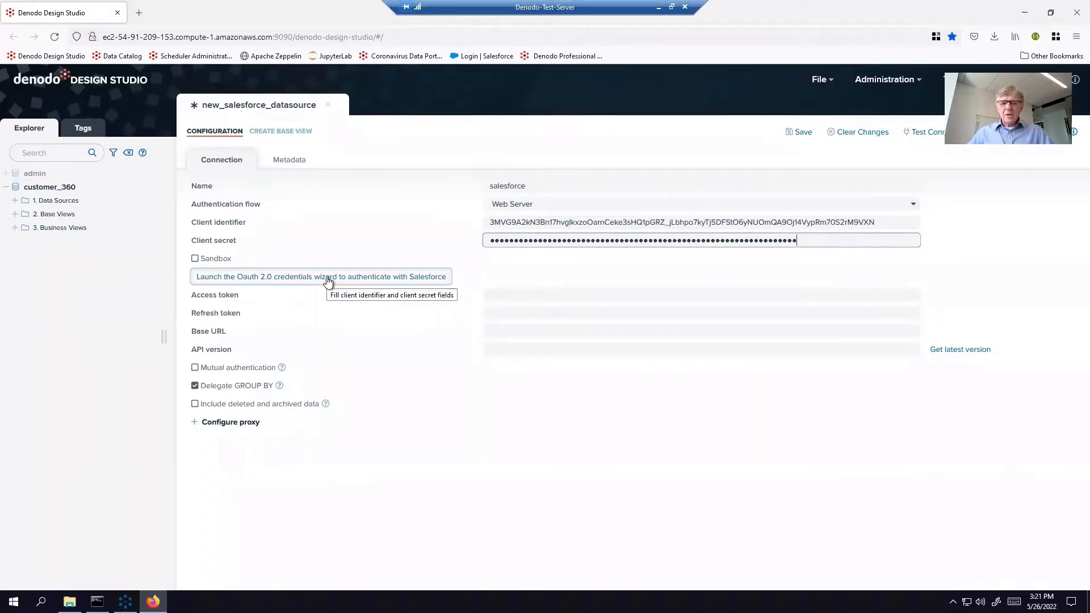
pyautogui.click(327, 278)
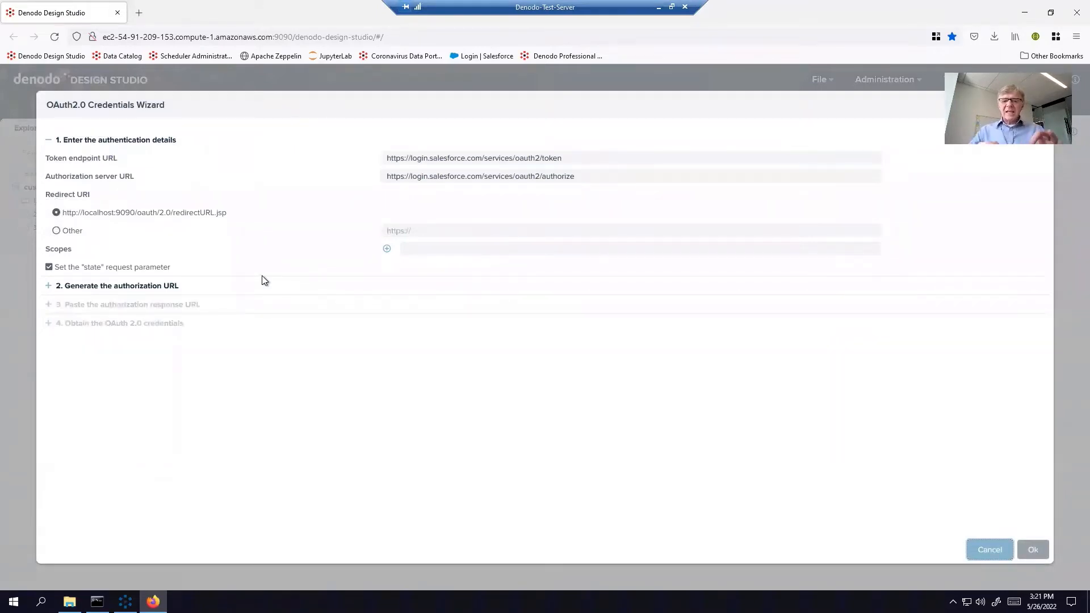
# Step: Generate the Salesforce authorization URL and open it in a new tab
pyautogui.click(49, 287)
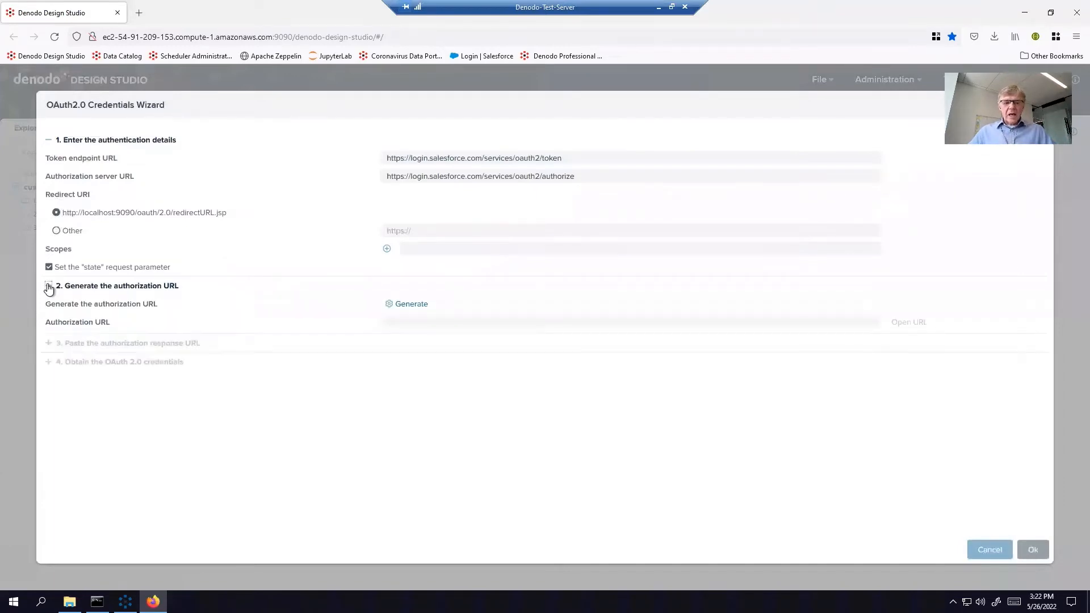
pyautogui.click(395, 311)
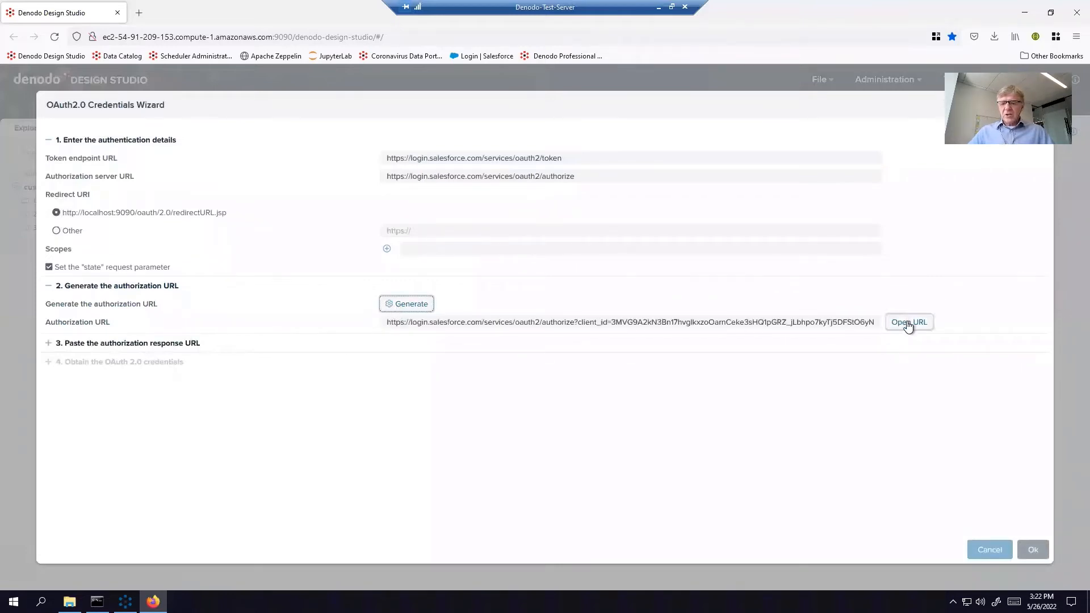
pyautogui.click(908, 323)
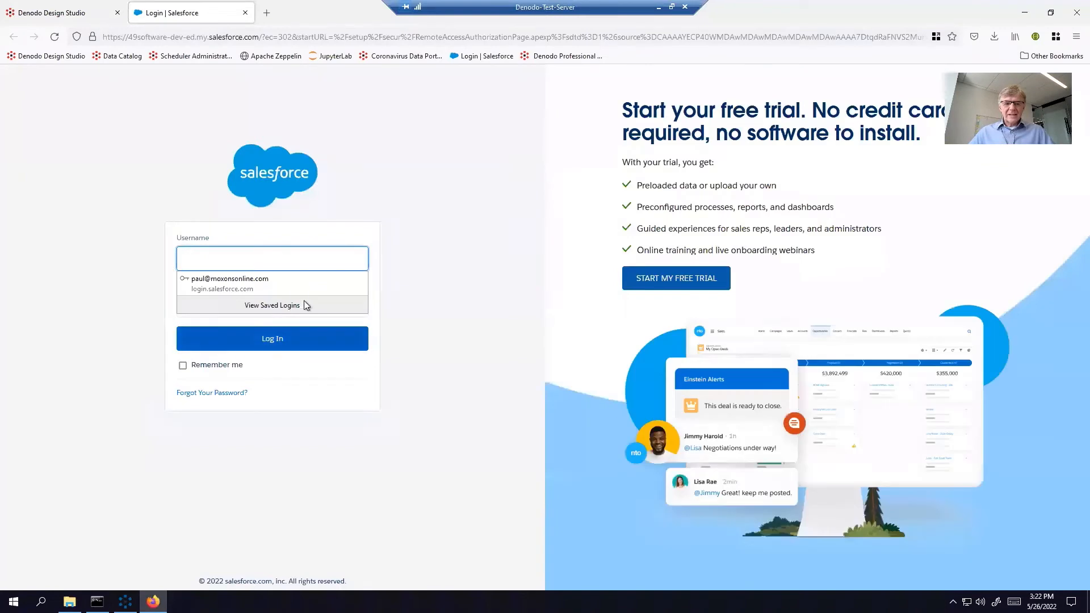
# Step: Log in to Salesforce with the saved login and select the redirect page's response URL
pyautogui.click(271, 285)
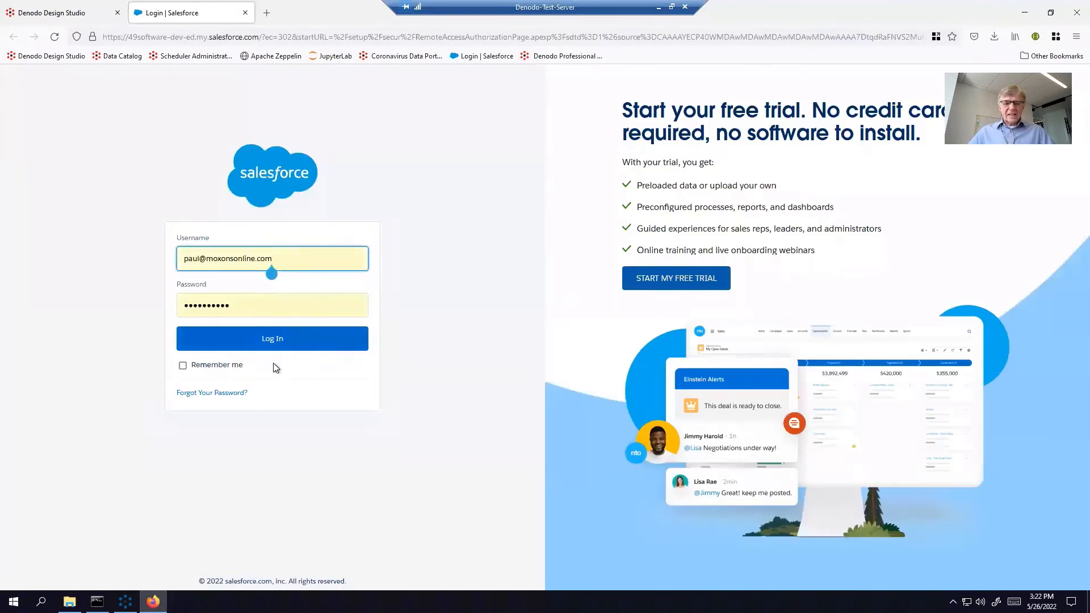
pyautogui.click(272, 341)
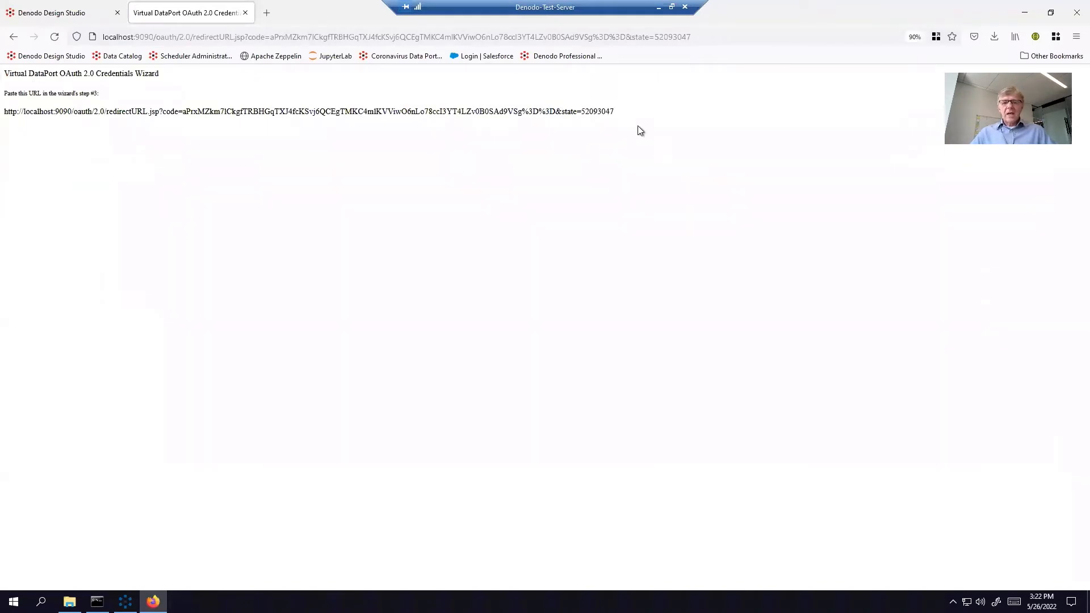
pyautogui.moveTo(621, 110); pyautogui.dragTo(4, 117)
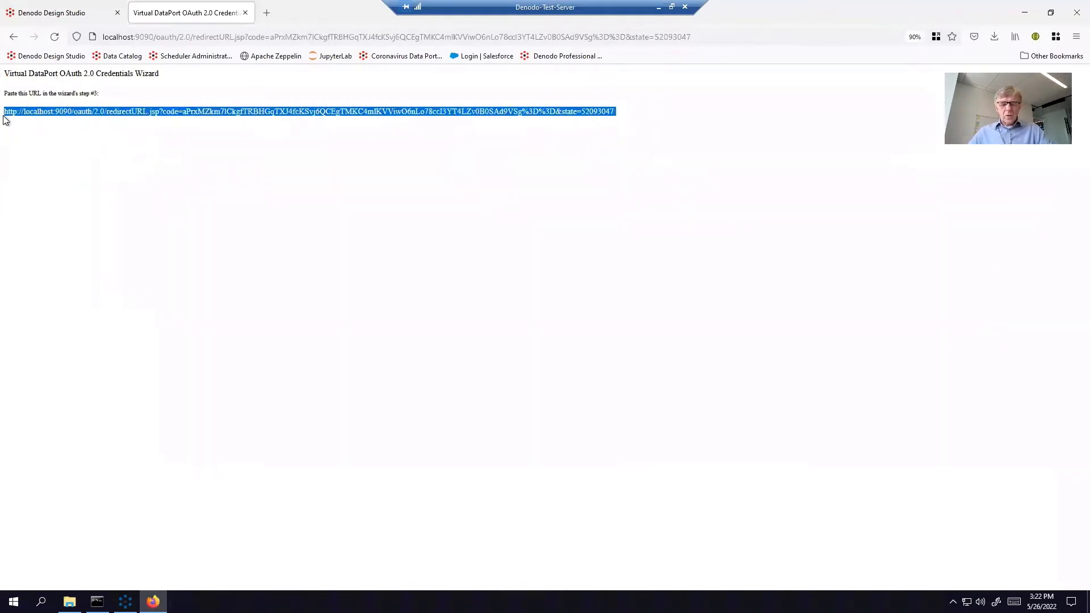
# Step: Paste the authorization response URL into the wizard, obtain the OAuth 2.0 credentials and store them
pyautogui.click(70, 22)
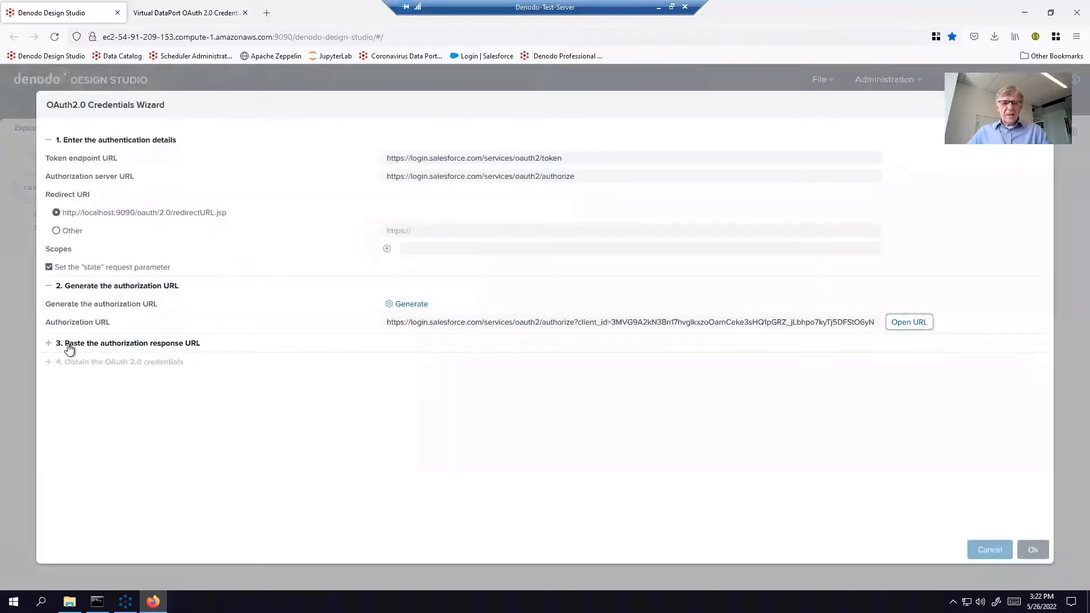
pyautogui.click(49, 343)
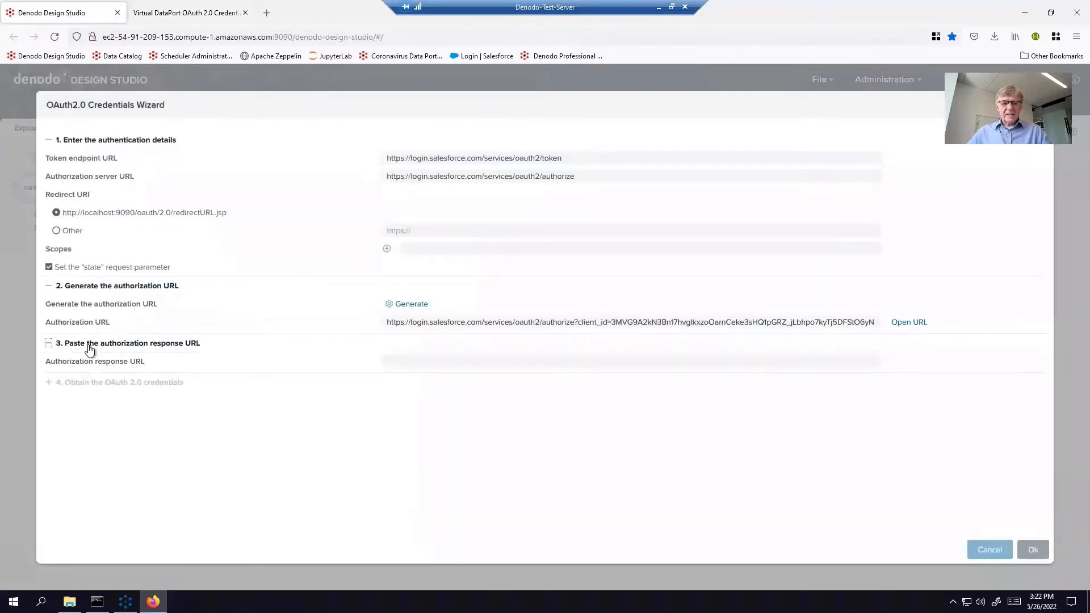
pyautogui.click(448, 362)
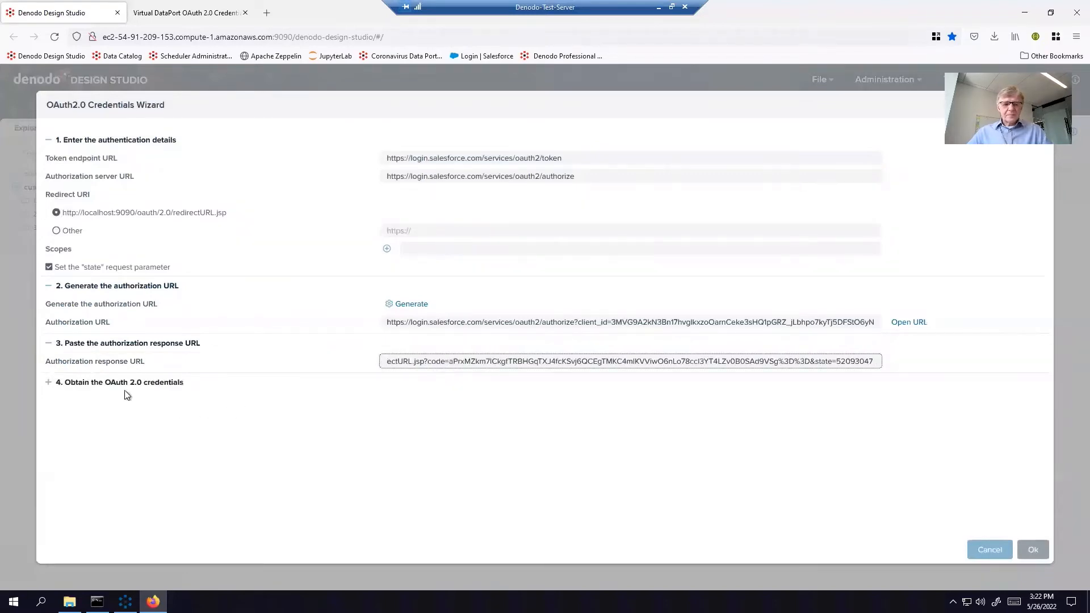
pyautogui.click(49, 386)
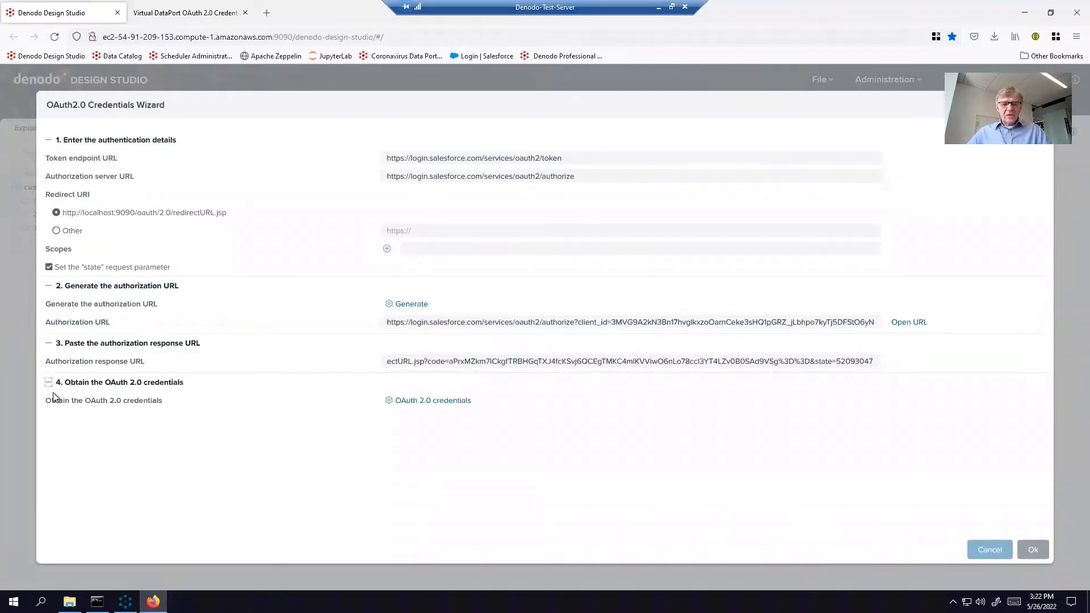
pyautogui.click(433, 403)
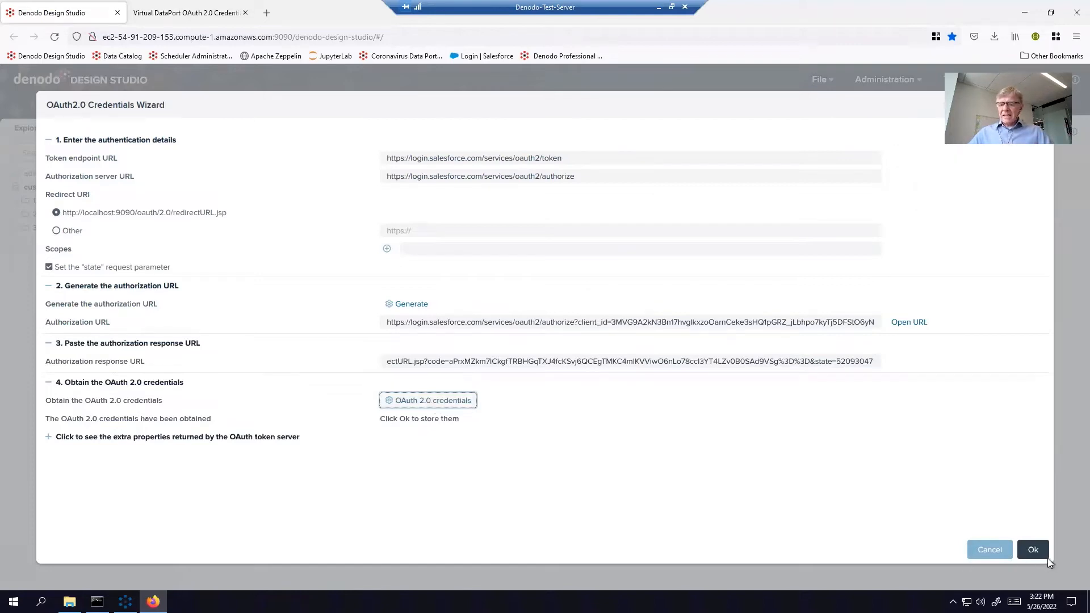
pyautogui.click(1031, 549)
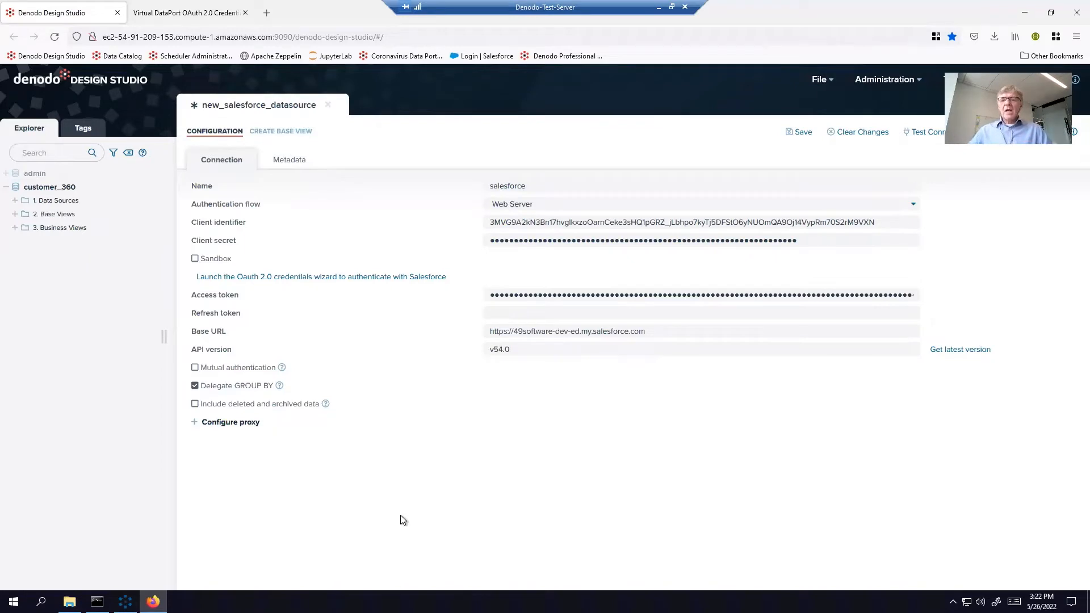
# Step: Save the salesforce data source and switch to its Create Base View page
pyautogui.click(798, 136)
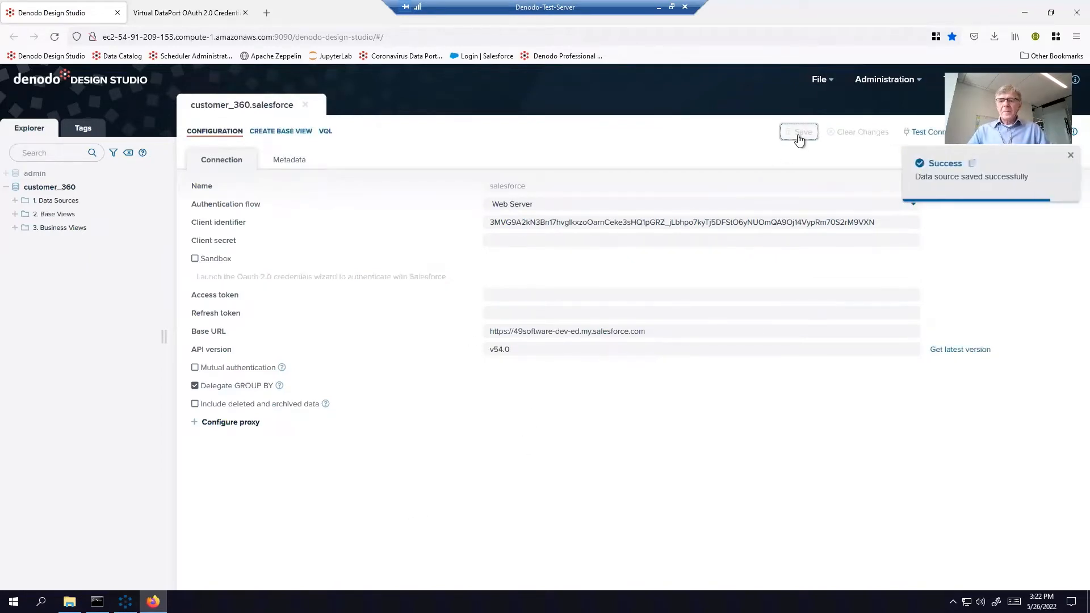
pyautogui.click(265, 137)
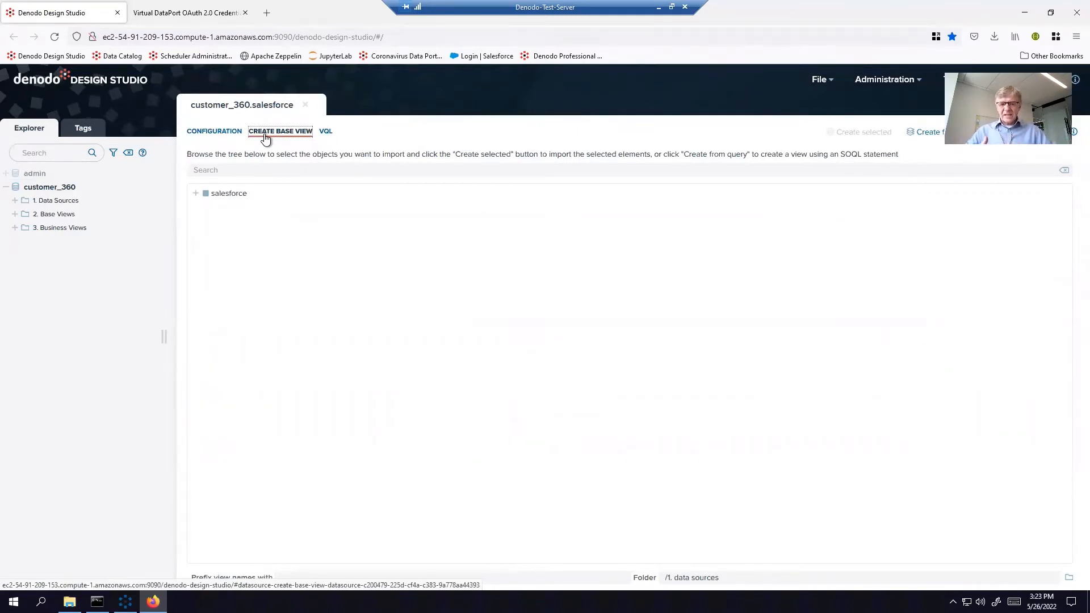
# Step: Search Salesforce Objects for 'con', tick Contact, and create it with prefix bv_
pyautogui.click(195, 194)
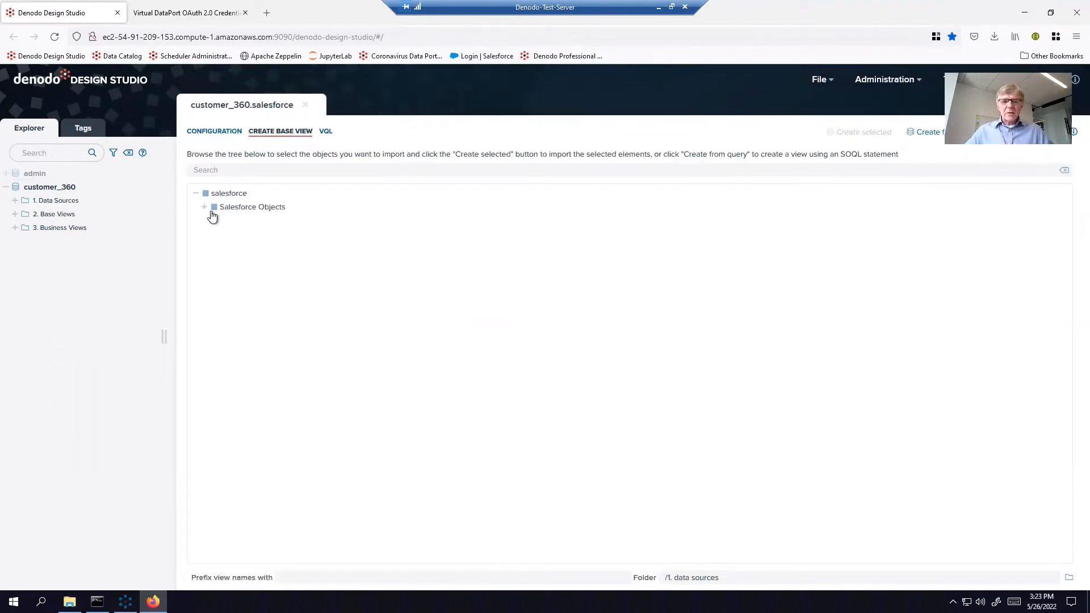
pyautogui.click(205, 207)
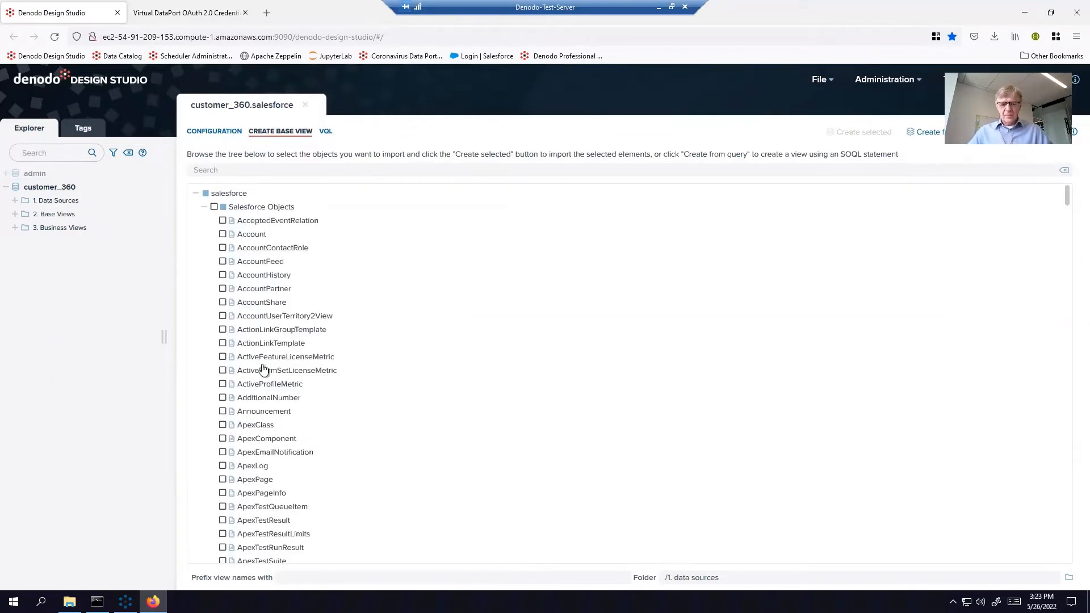
pyautogui.click(257, 171)
pyautogui.write('con')
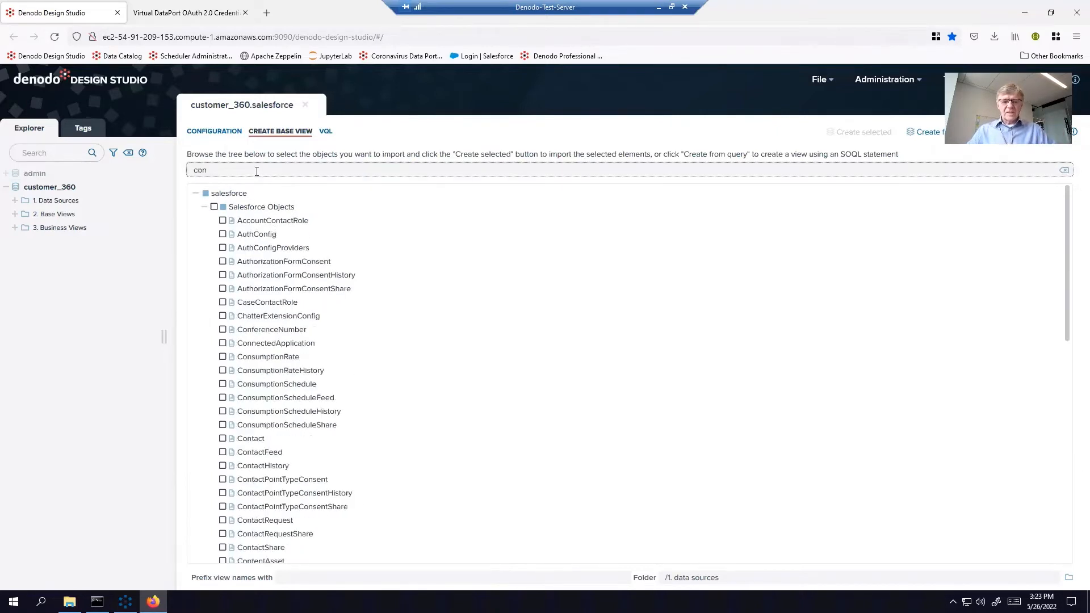
pyautogui.click(223, 439)
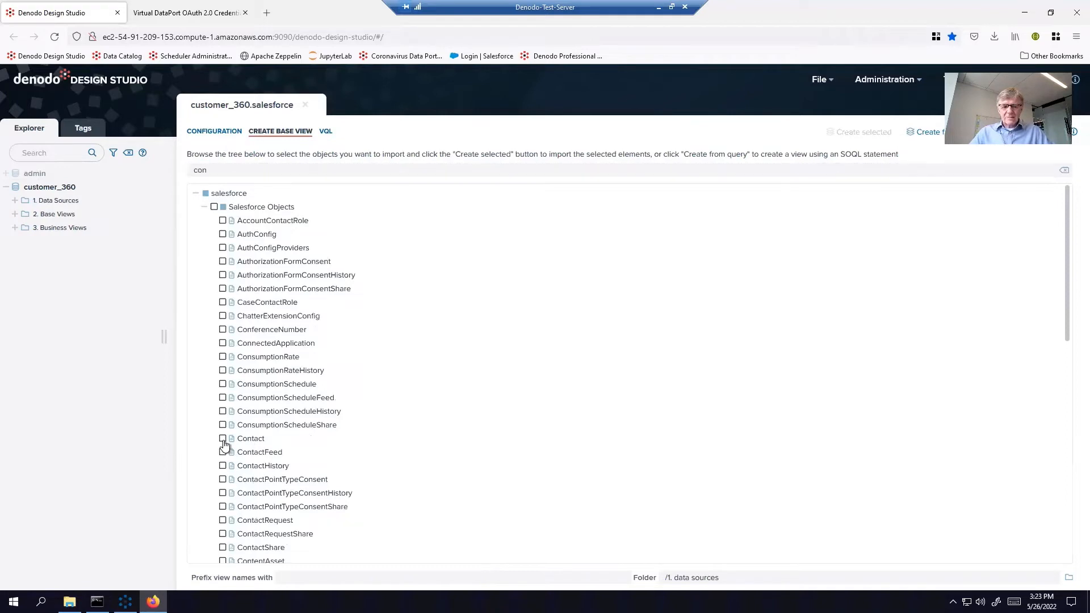
pyautogui.click(313, 577)
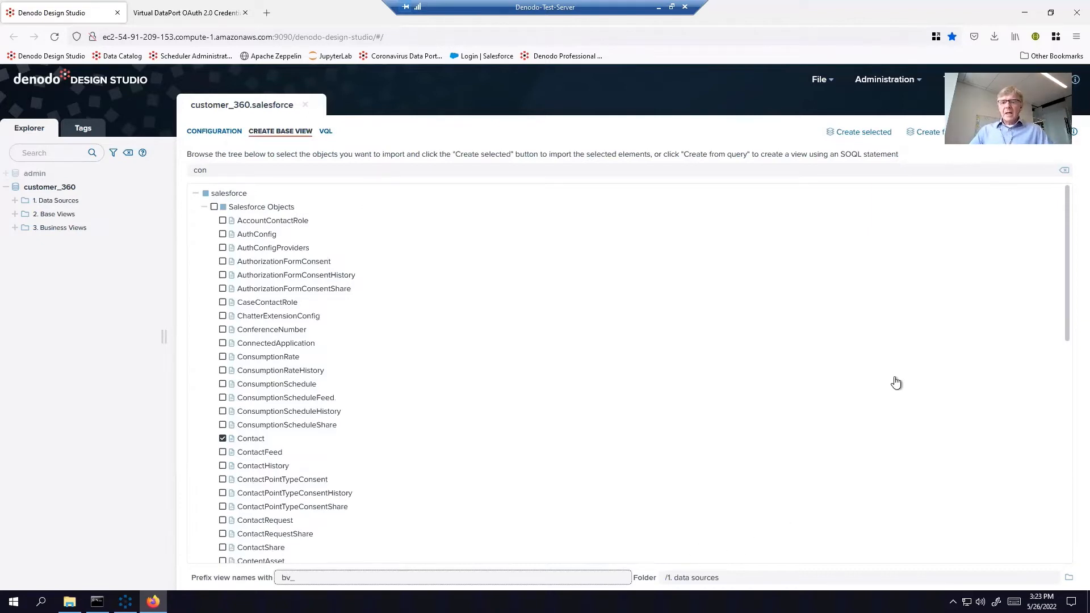
pyautogui.click(844, 136)
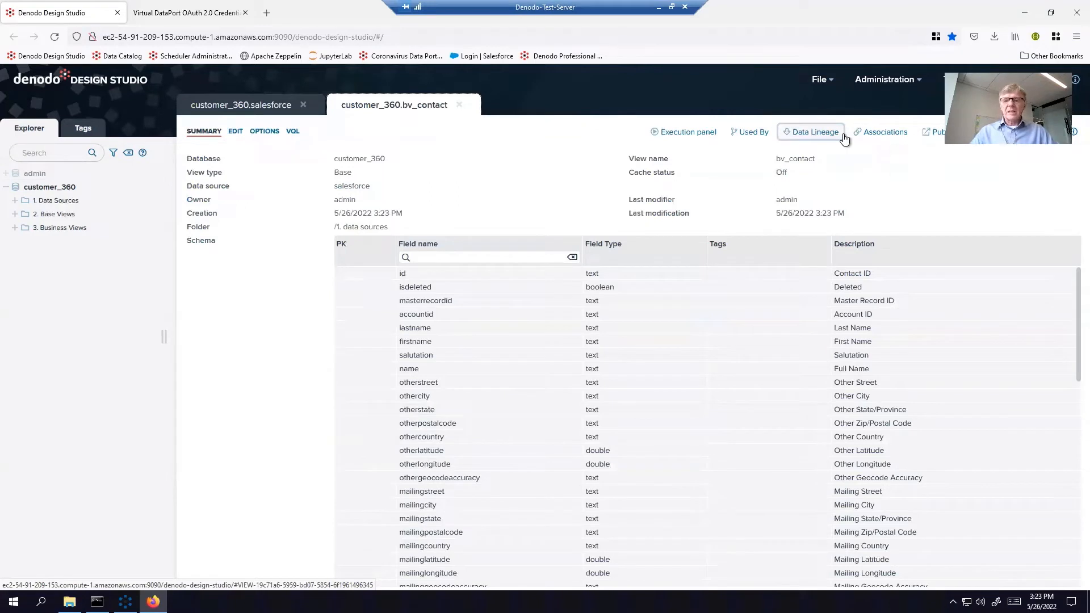
pyautogui.click(677, 134)
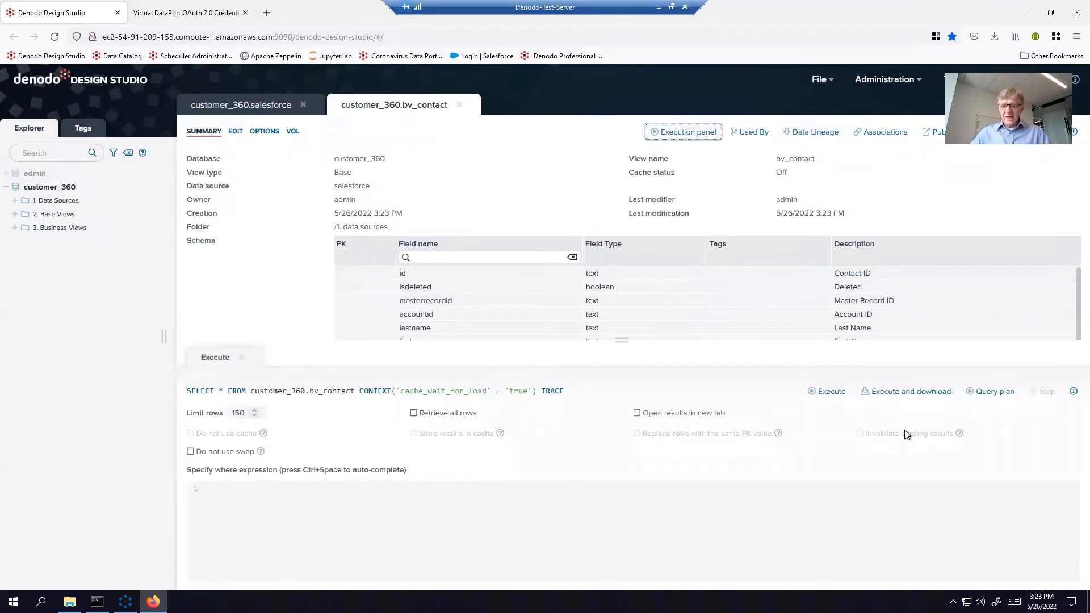
pyautogui.click(832, 393)
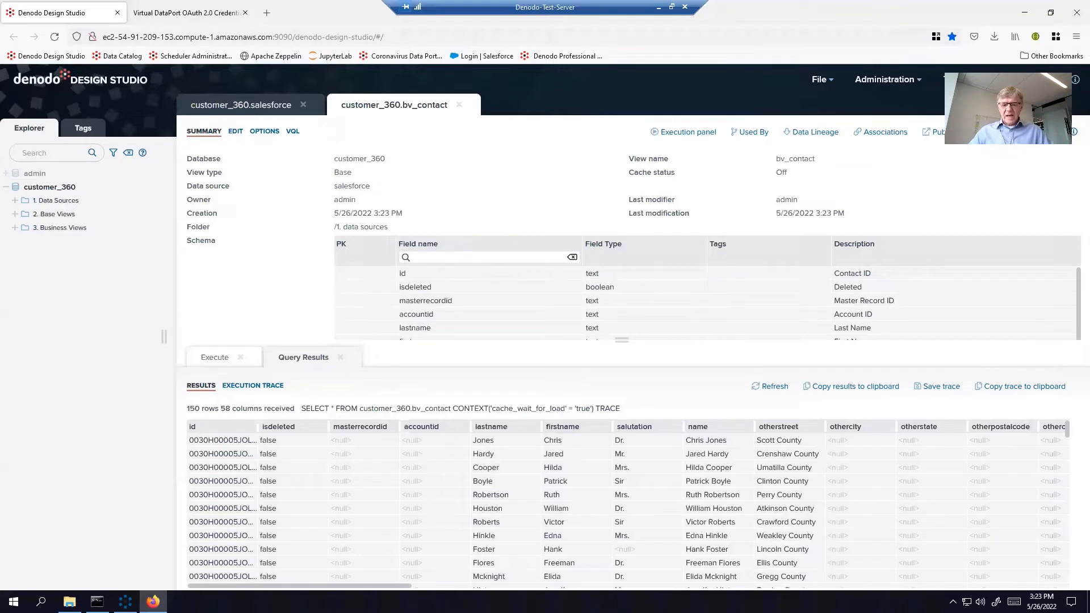
pyautogui.moveTo(327, 591)
pyautogui.mouseDown()
pyautogui.moveTo(797, 593)
pyautogui.moveTo(327, 593)
pyautogui.mouseUp()
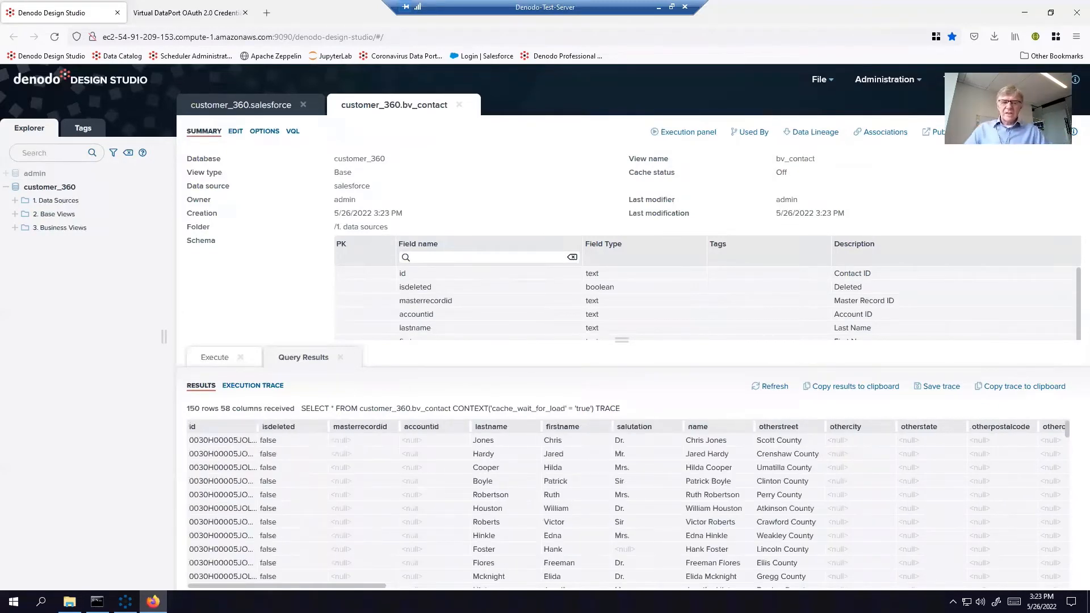
# Step: Close the bv_contact and salesforce tabs and move bv_contact into 2. Base Views
pyautogui.click(459, 105)
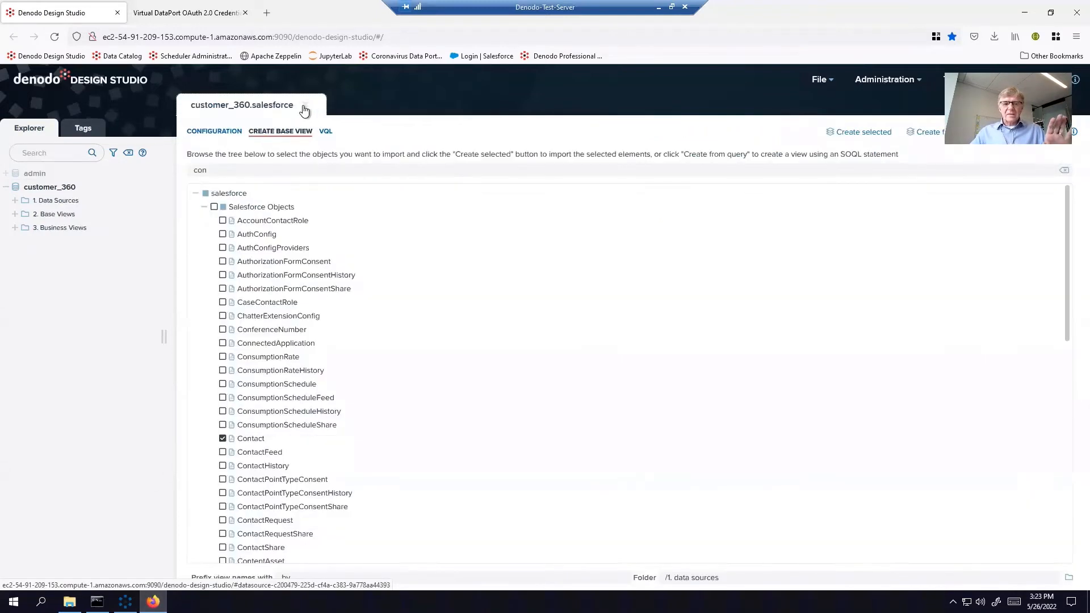
pyautogui.click(302, 105)
pyautogui.click(15, 201)
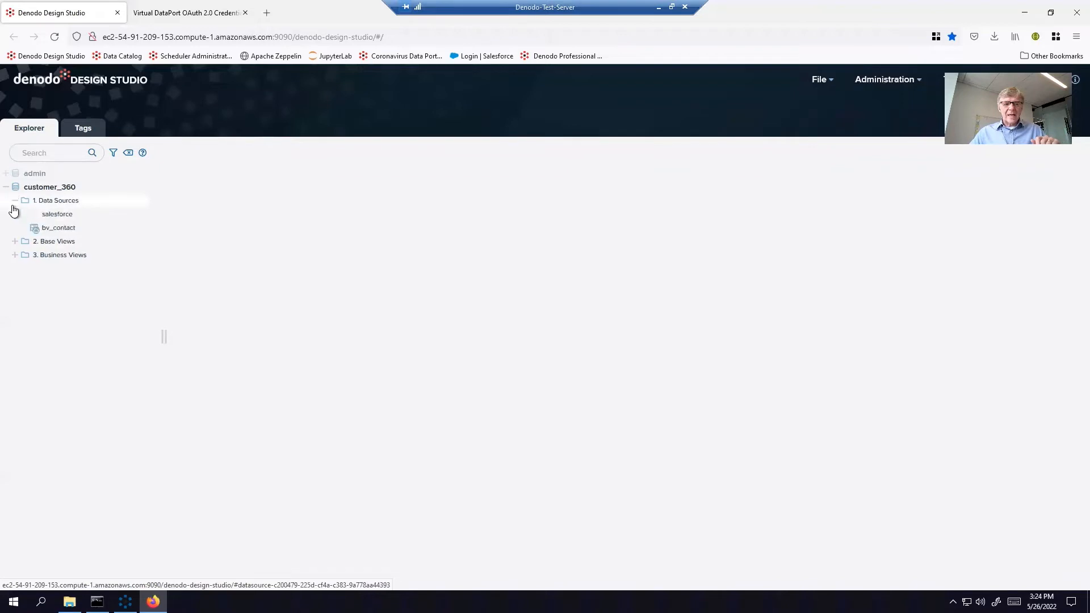
pyautogui.moveTo(55, 232); pyautogui.dragTo(57, 244)
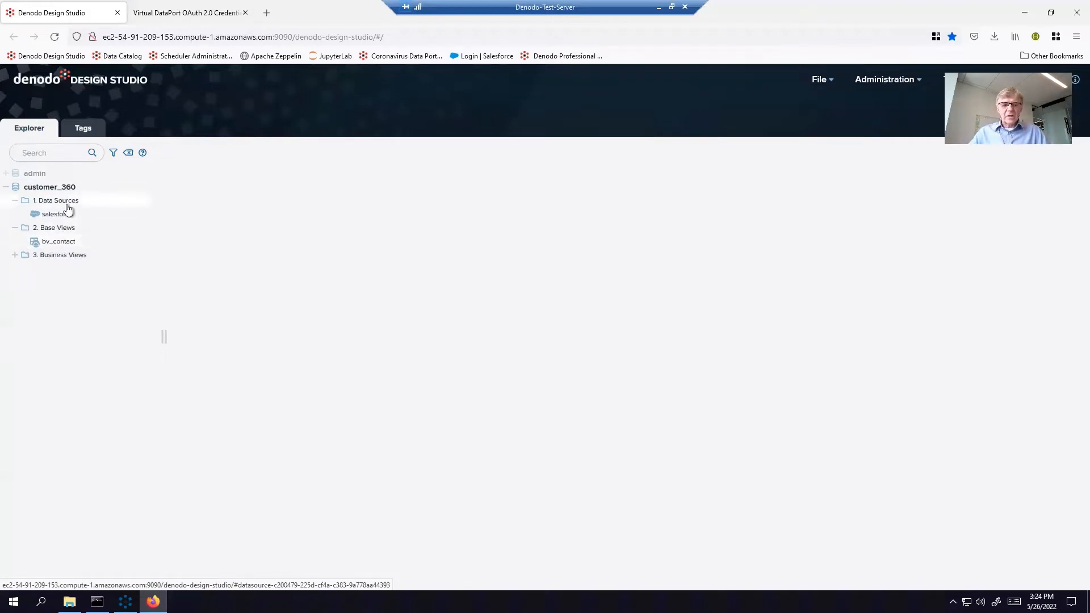
# Step: Bring up the New data source options from the Data Sources folder's menu
pyautogui.click(137, 203)
pyautogui.moveTo(175, 223)
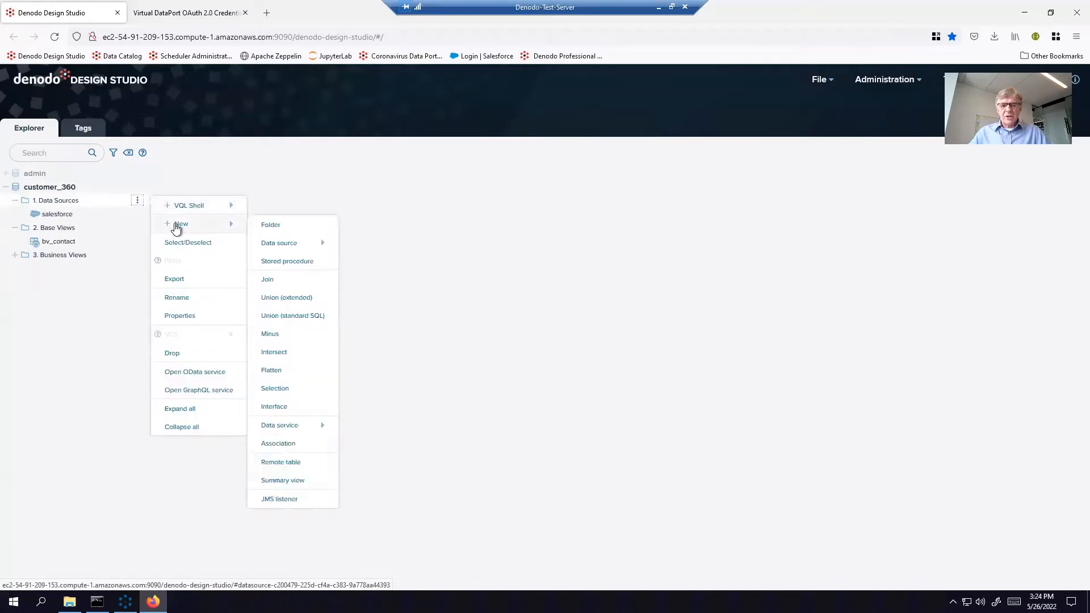
pyautogui.moveTo(265, 245)
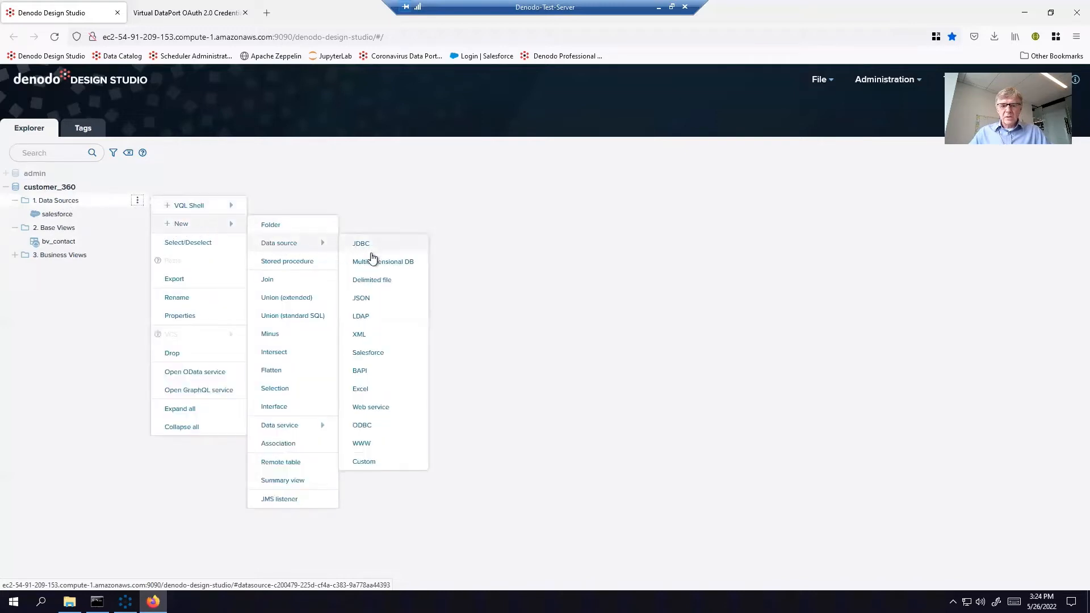
# Step: Create an Excel data source named marketing_scores, type Excel 2007 or later (*.xlsx), route Local
pyautogui.click(374, 391)
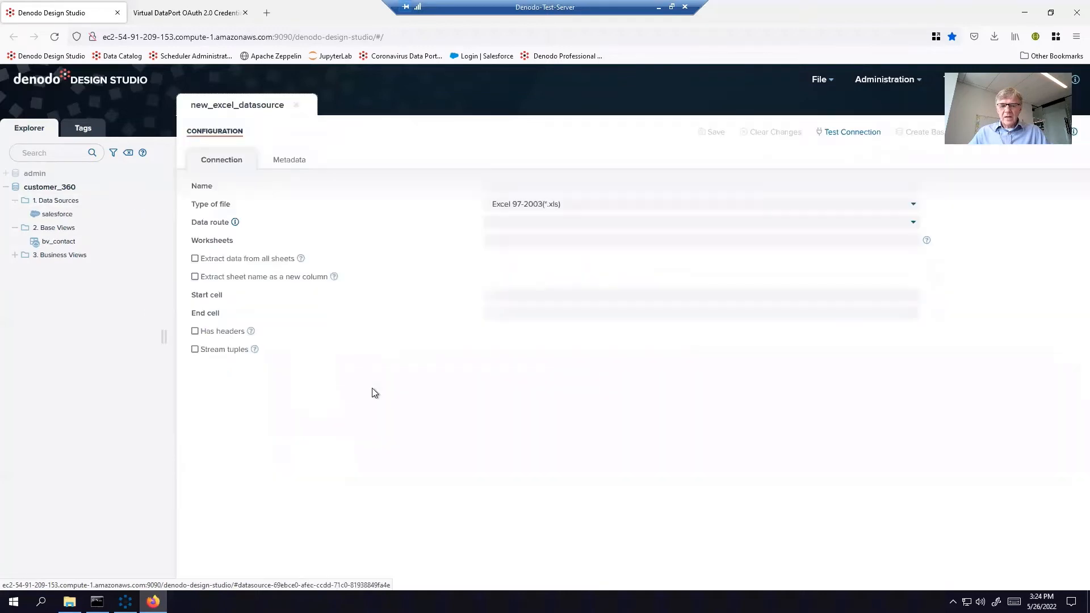
pyautogui.click(515, 185)
pyautogui.write('mar')
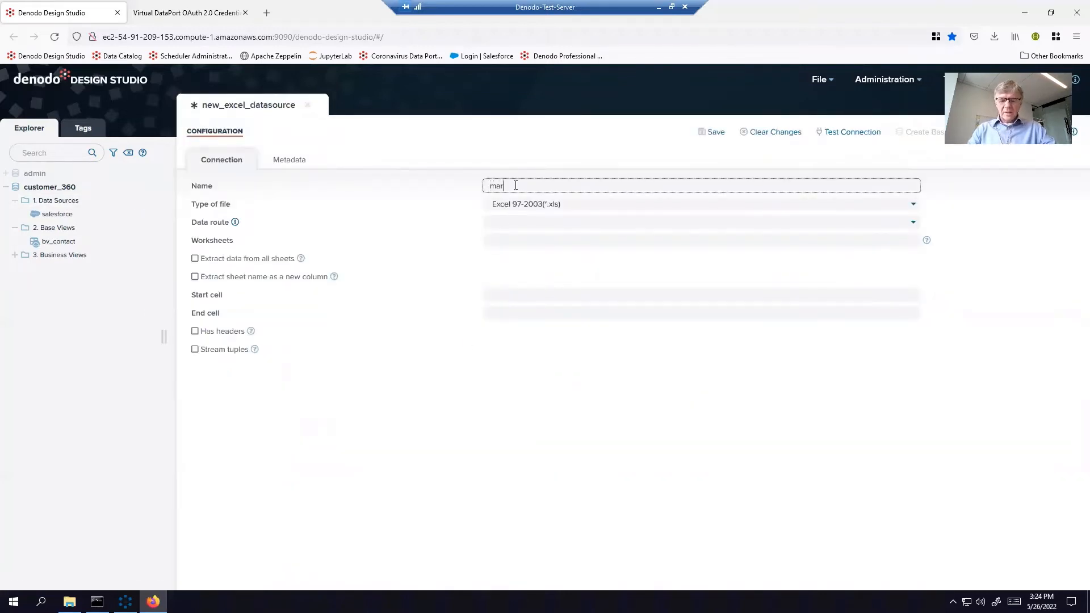
pyautogui.write('keting_sco')
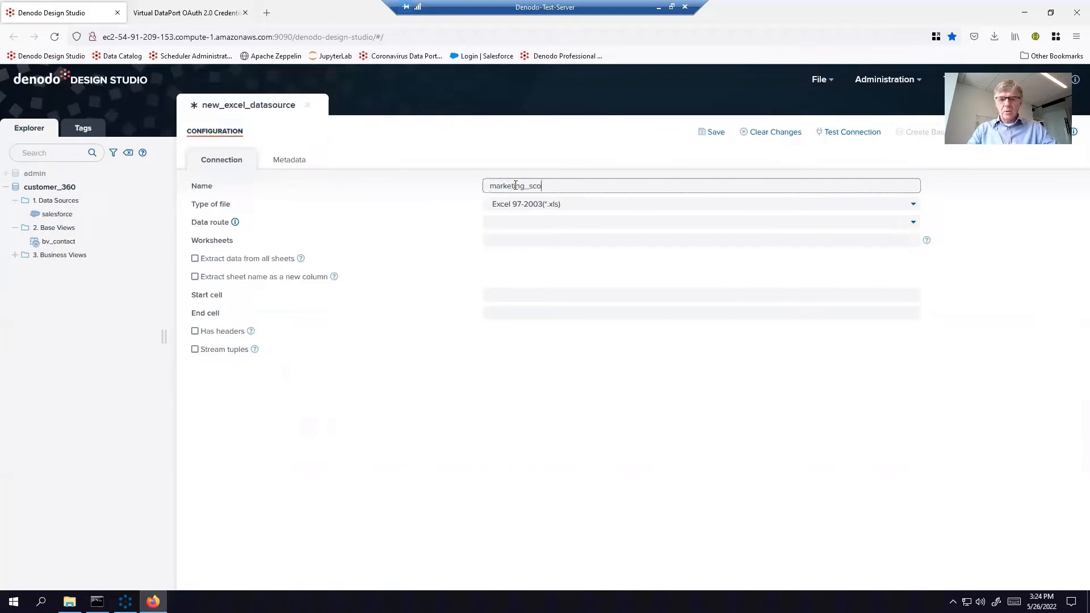
pyautogui.write('res')
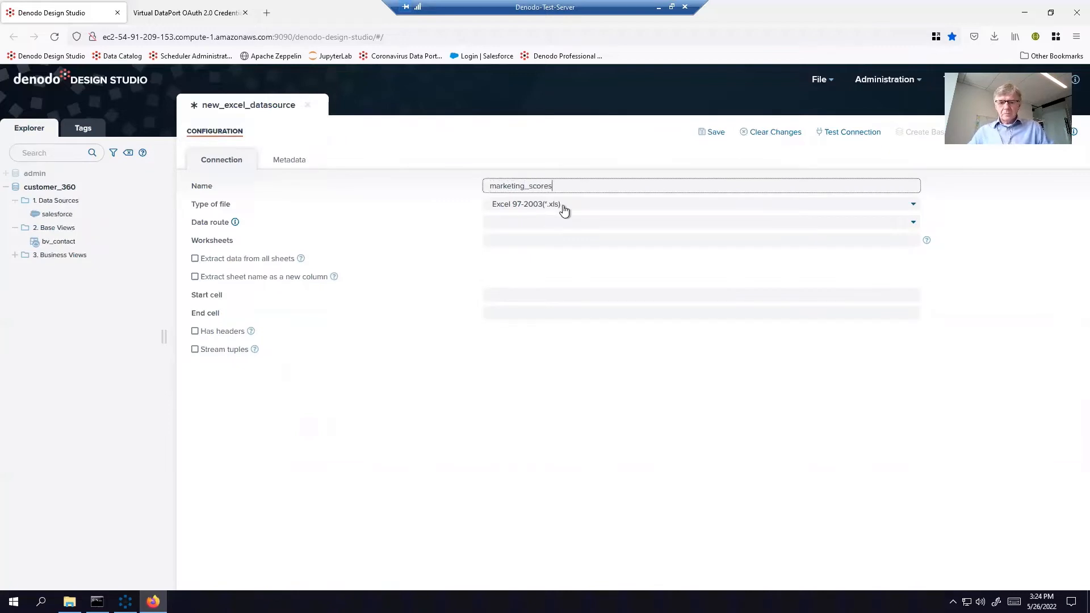
pyautogui.click(564, 206)
pyautogui.click(547, 235)
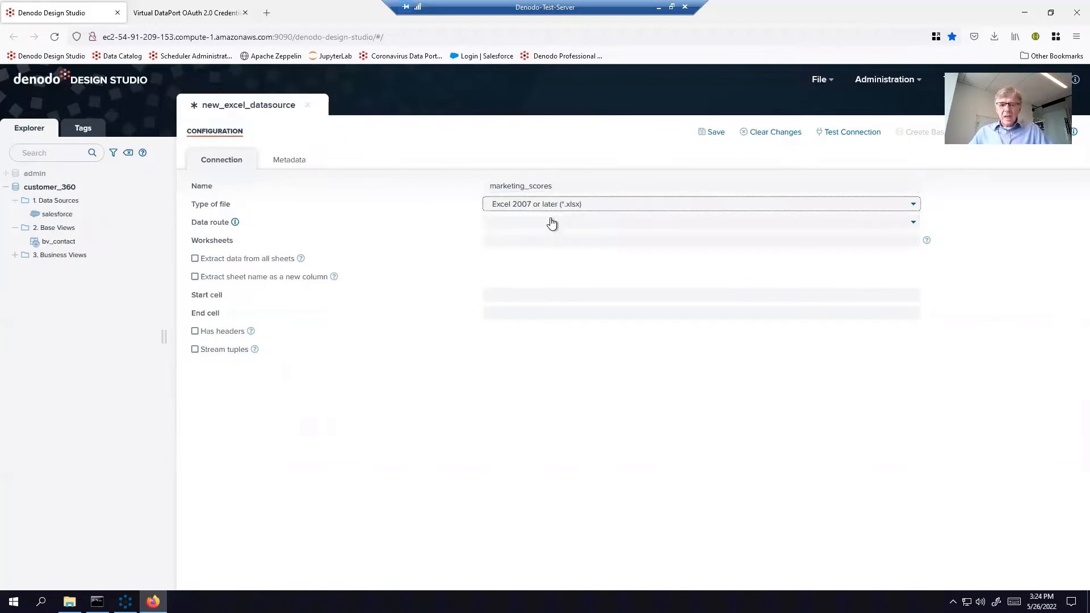
pyautogui.click(551, 227)
pyautogui.click(529, 256)
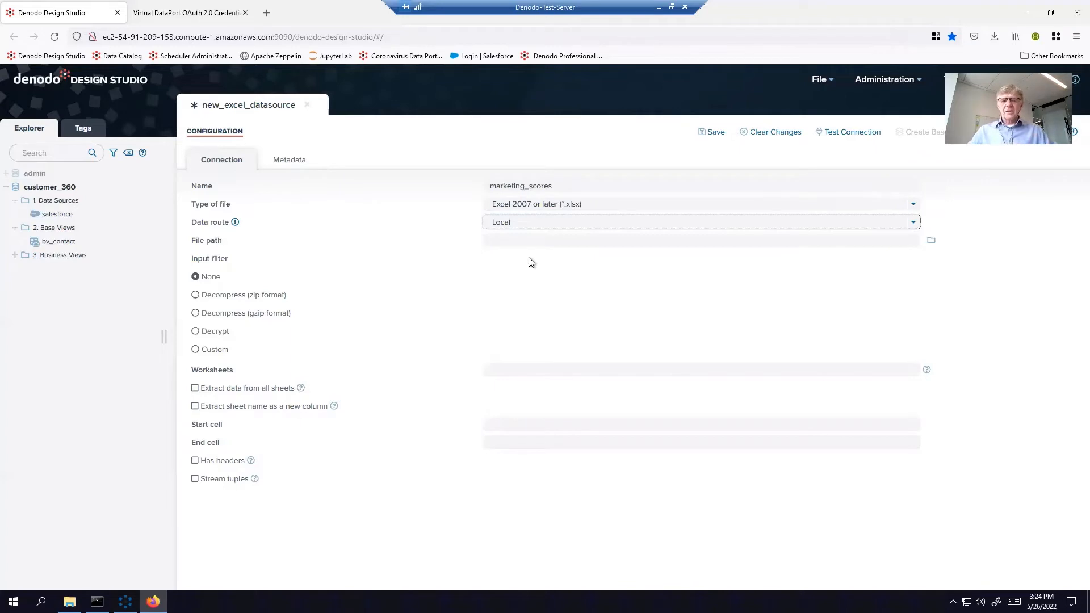
# Step: Set the file path to /home/ubuntu/data/marketing_scores/Customer Marketing Scores.xlsx
pyautogui.click(930, 240)
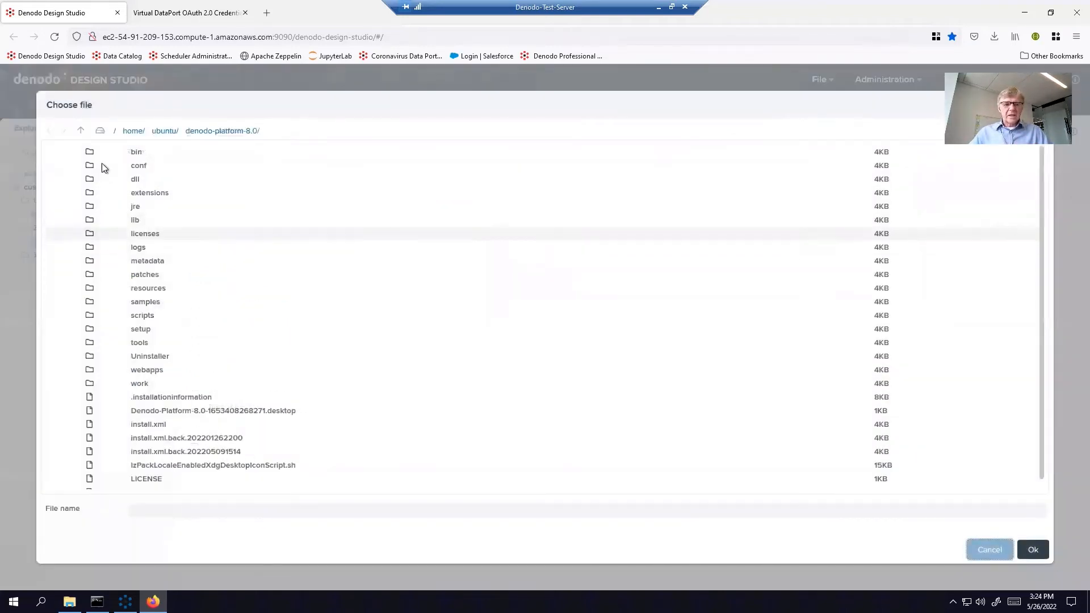
pyautogui.click(165, 131)
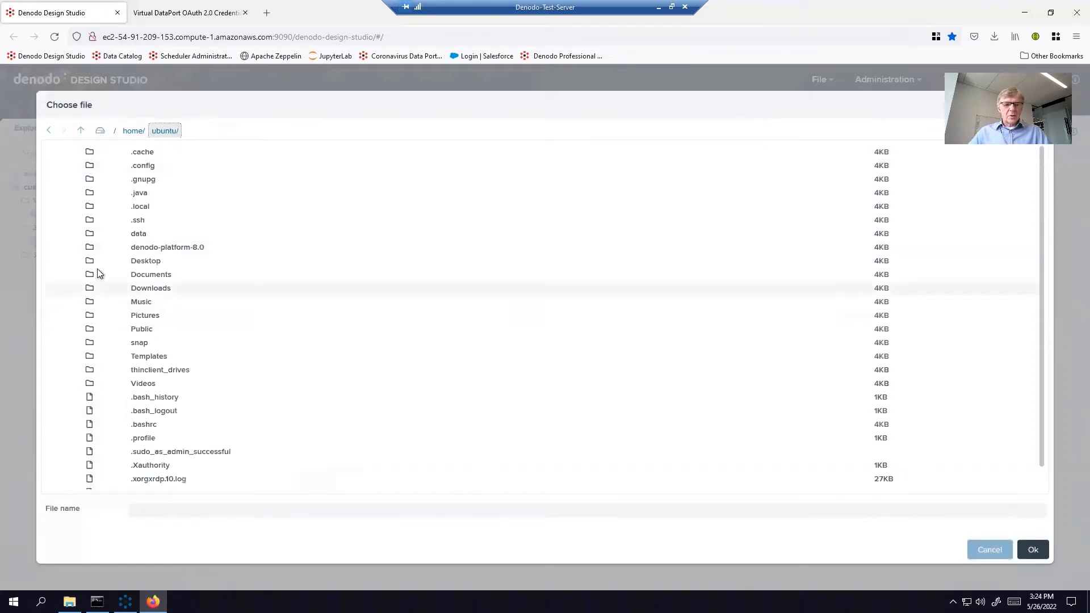
pyautogui.doubleClick(89, 233)
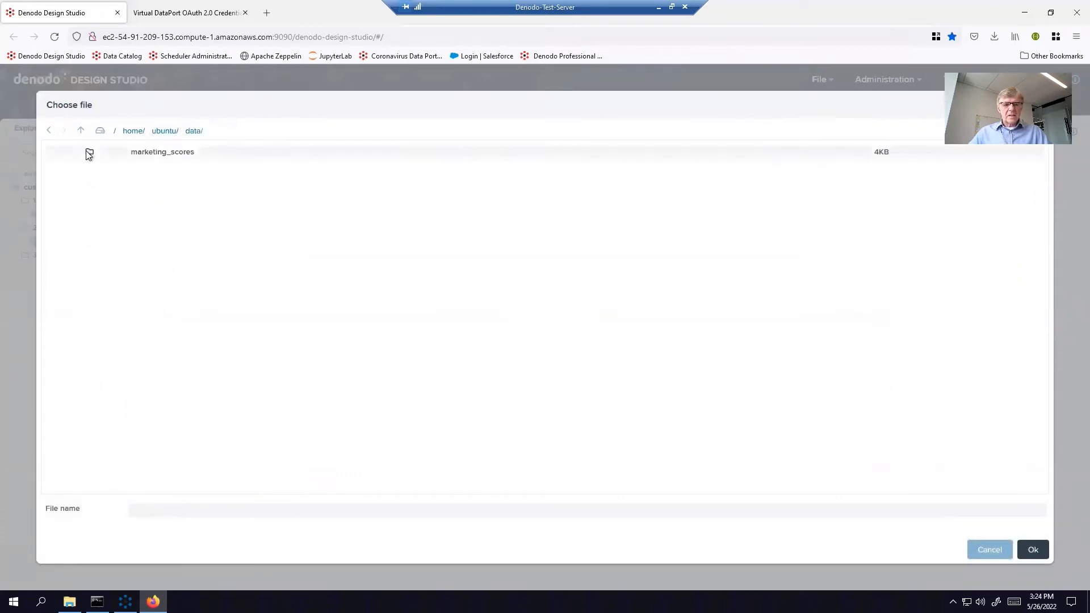
pyautogui.doubleClick(89, 153)
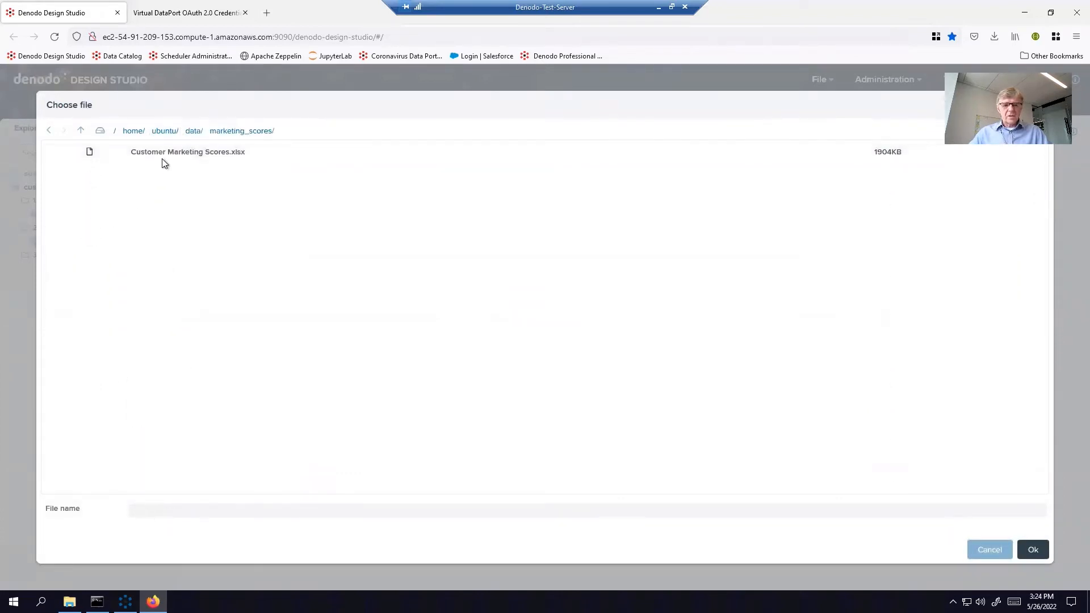
pyautogui.click(153, 152)
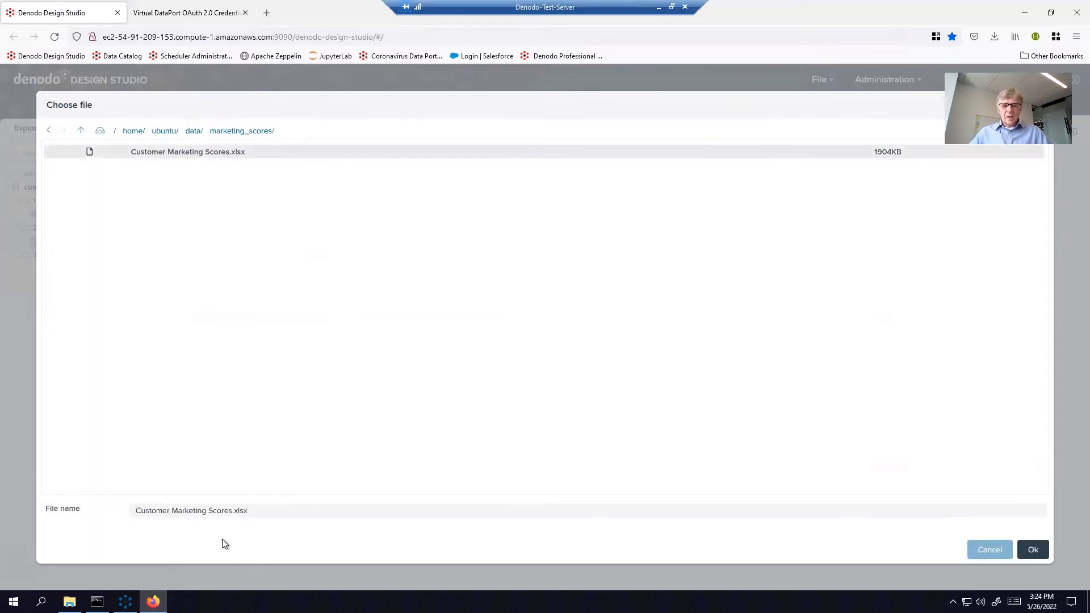
pyautogui.click(1033, 549)
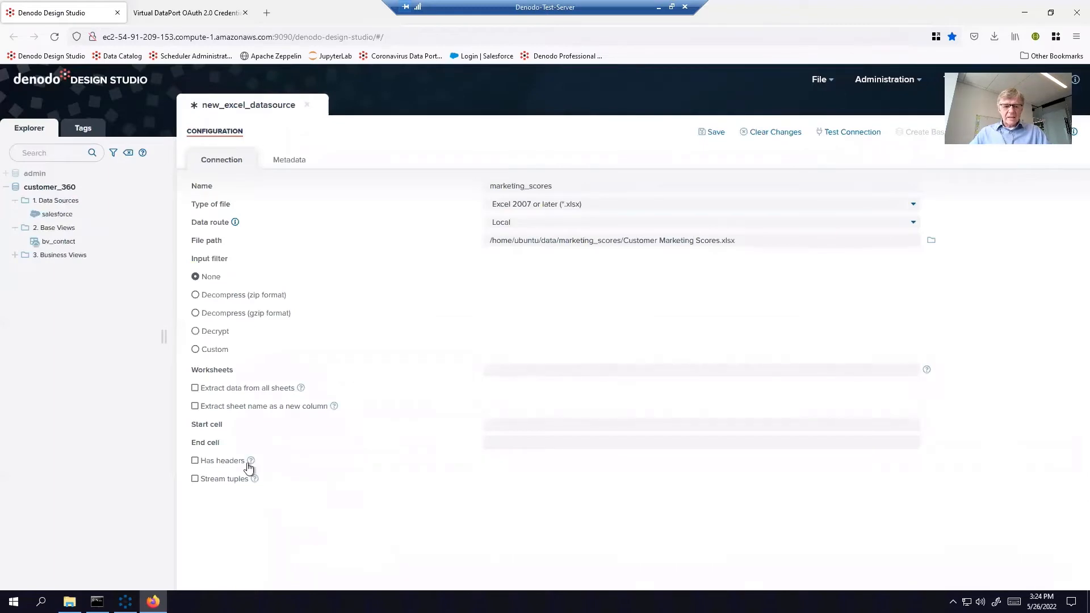
# Step: Enable Has headers and Stream tuples, save marketing_scores, and create its email/score base view
pyautogui.click(194, 462)
pyautogui.click(194, 478)
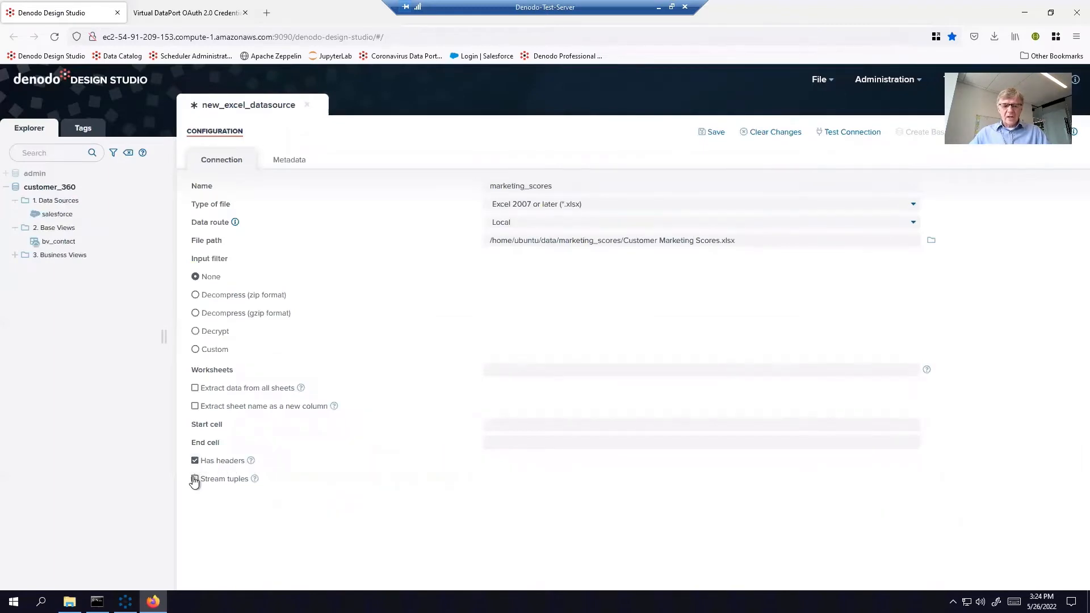
pyautogui.click(712, 133)
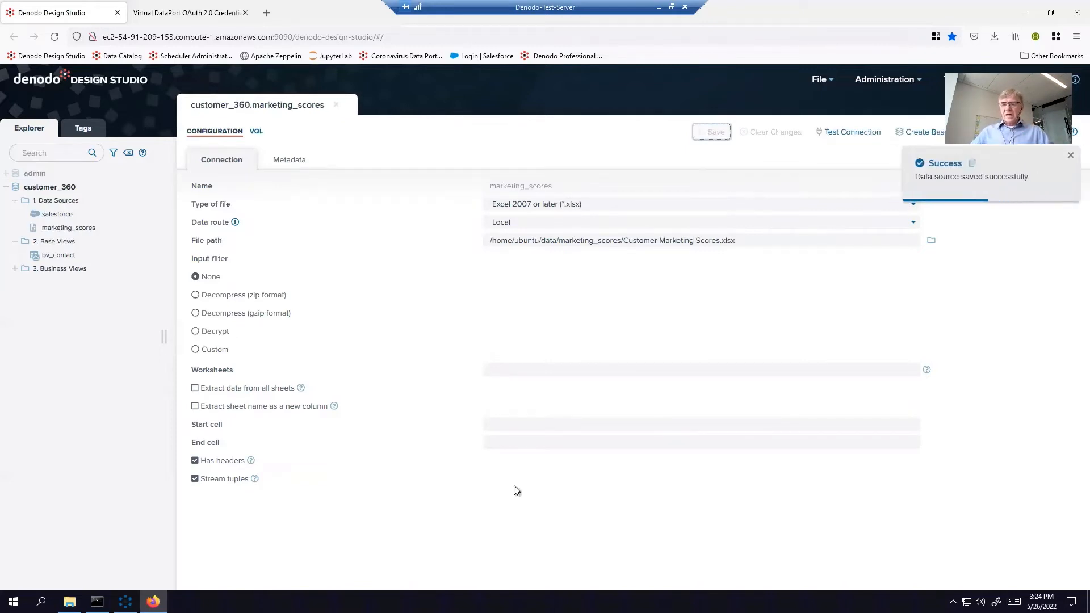
pyautogui.click(929, 133)
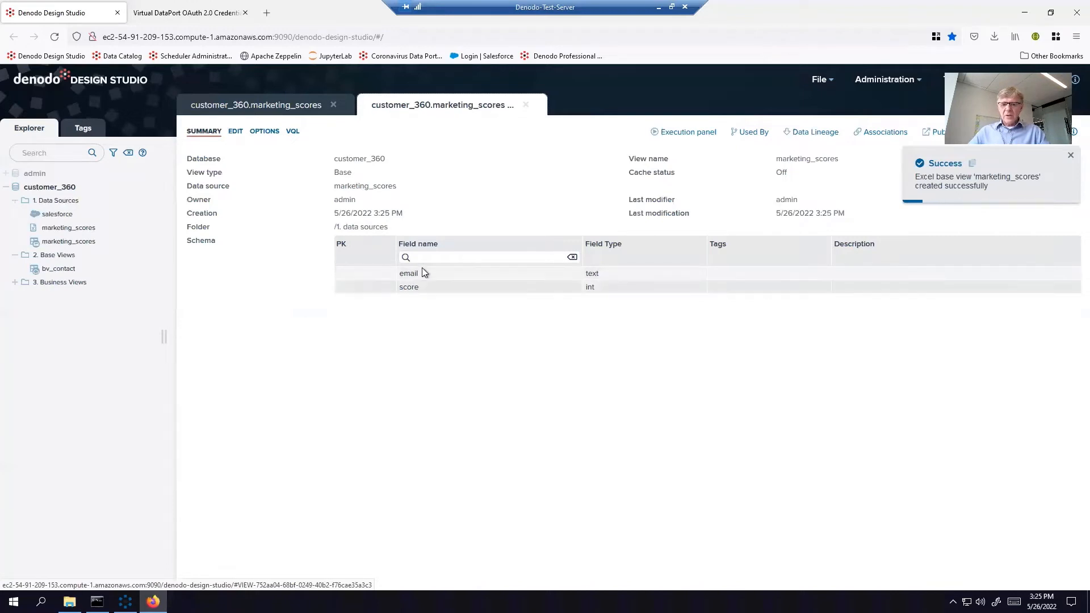
# Step: Execute SELECT * FROM customer_360.marketing_scores, returning 150 rows of email and score
pyautogui.click(682, 134)
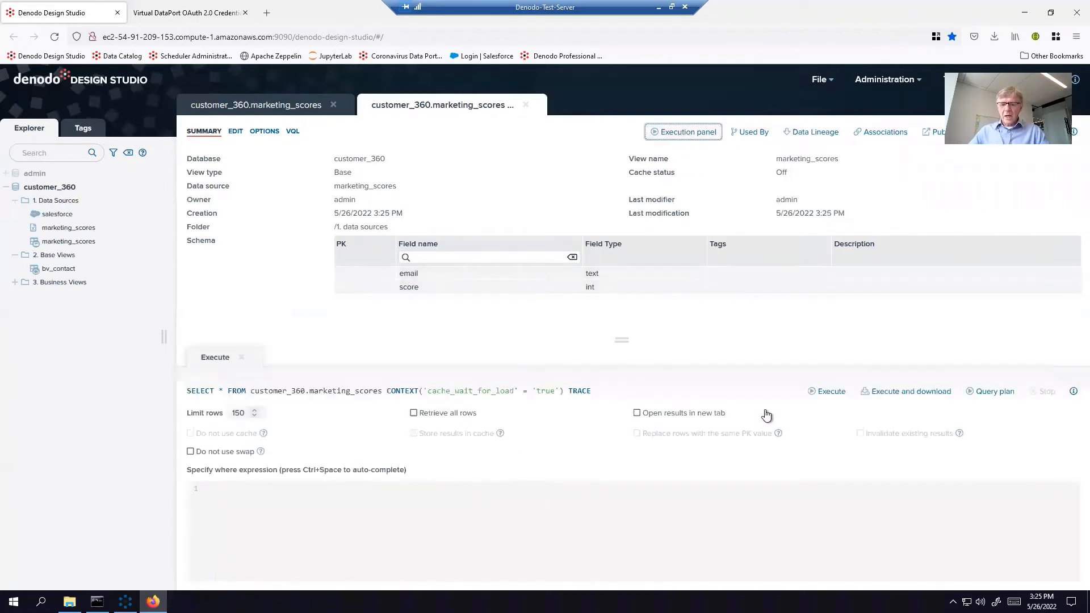
pyautogui.click(828, 391)
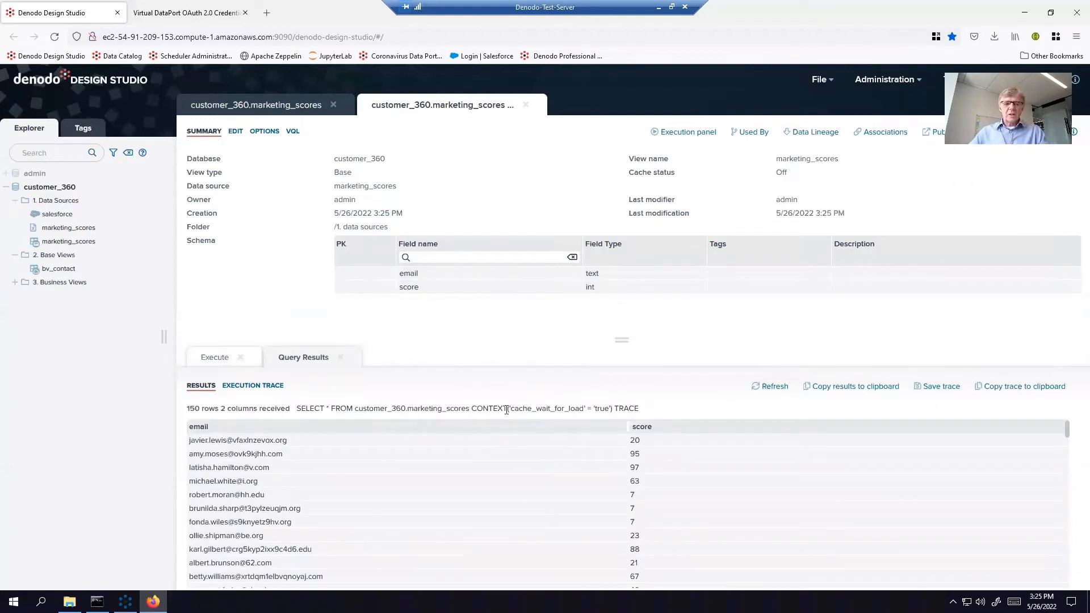
pyautogui.click(523, 109)
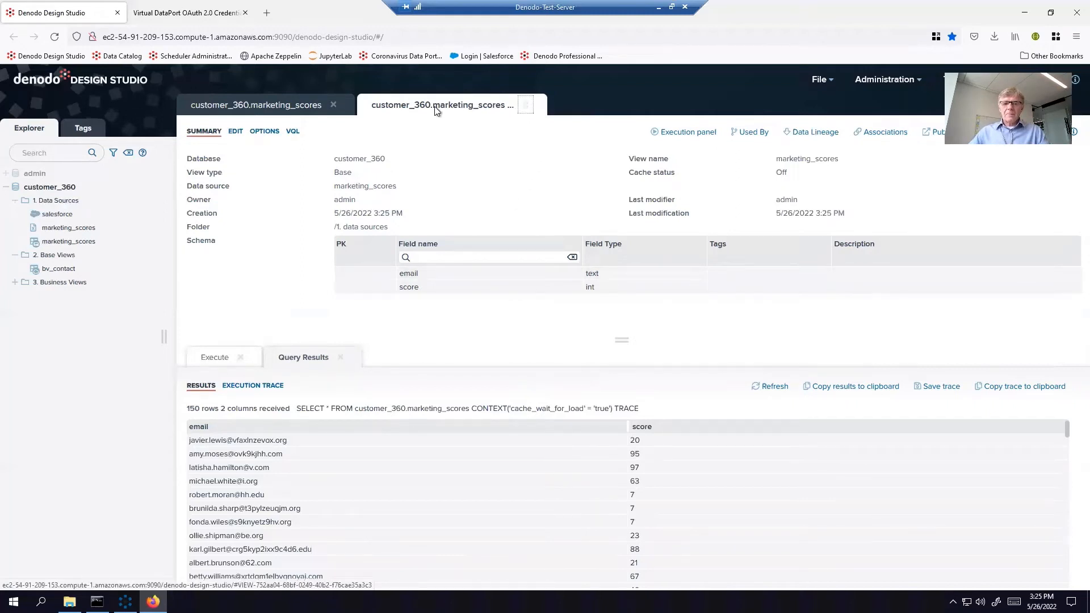
# Step: Close the data source tab and move marketing_scores from 1. Data Sources into 2. Base Views
pyautogui.click(337, 109)
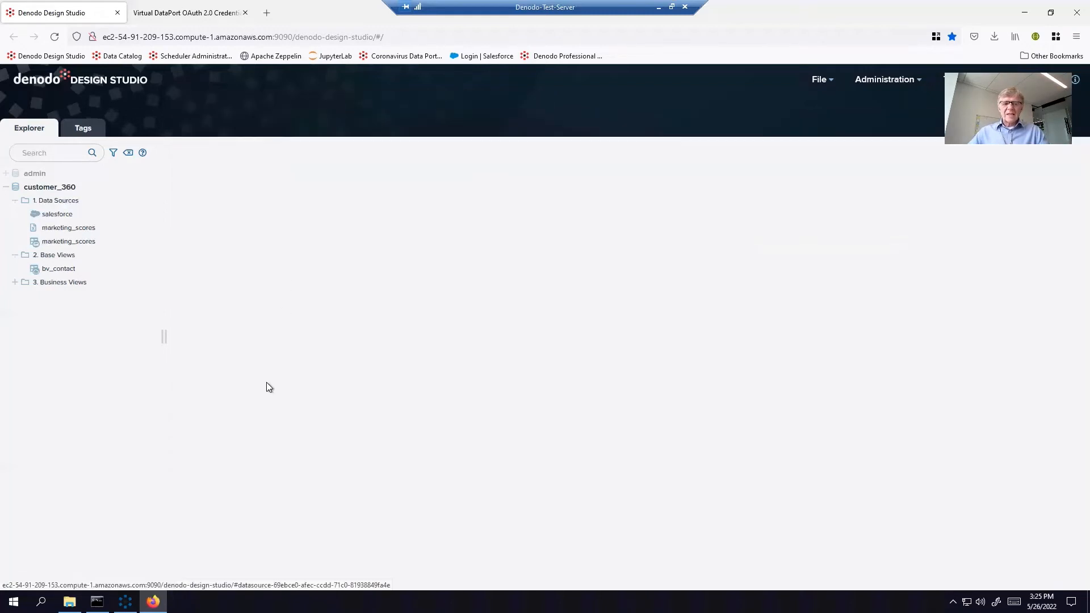
pyautogui.click(79, 243)
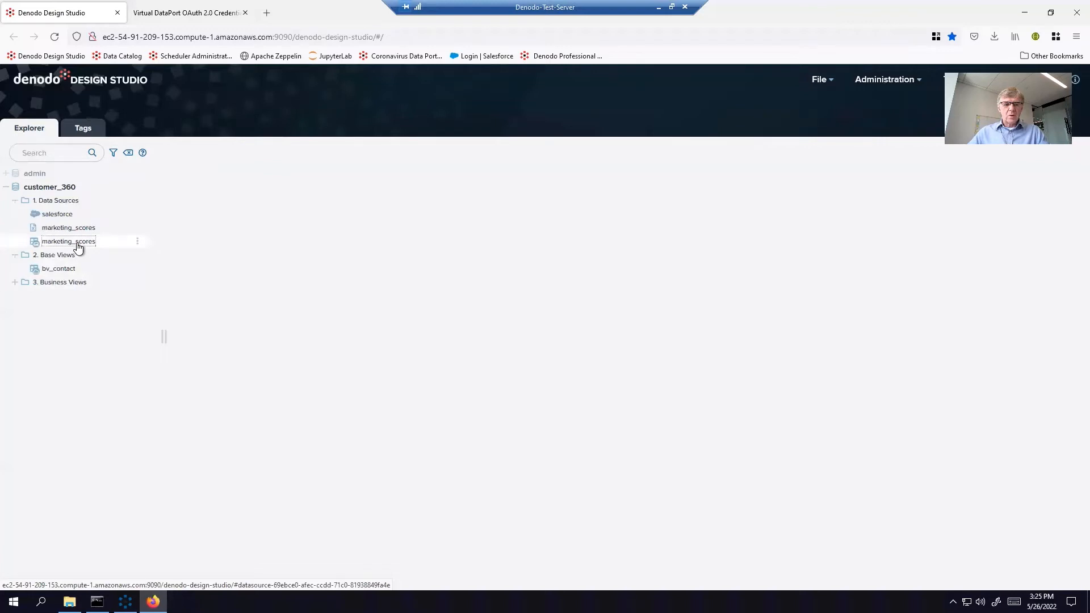
pyautogui.moveTo(79, 244); pyautogui.dragTo(80, 271)
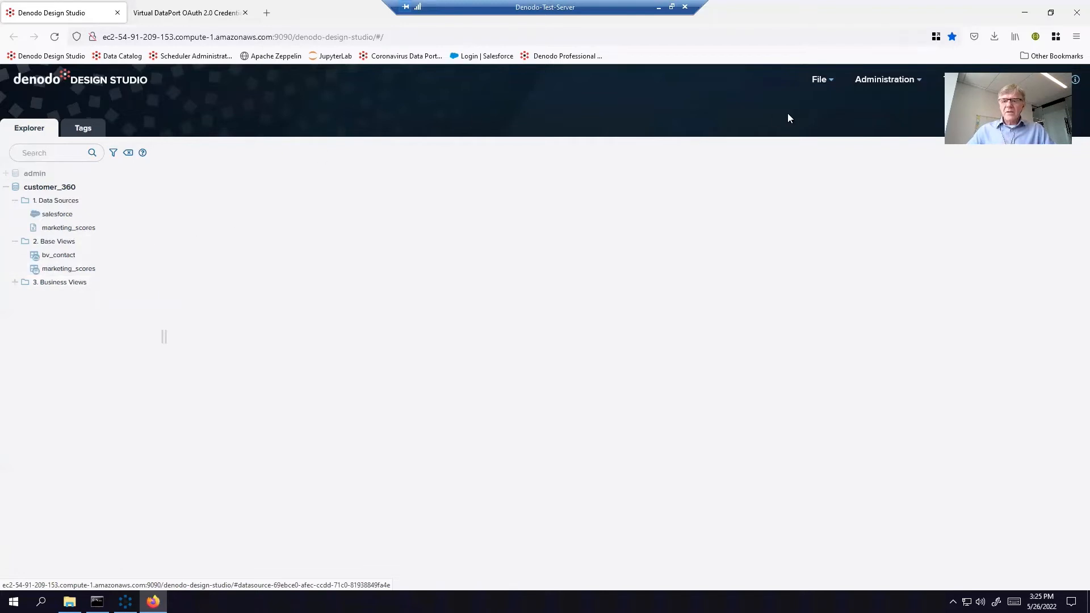
pyautogui.click(839, 83)
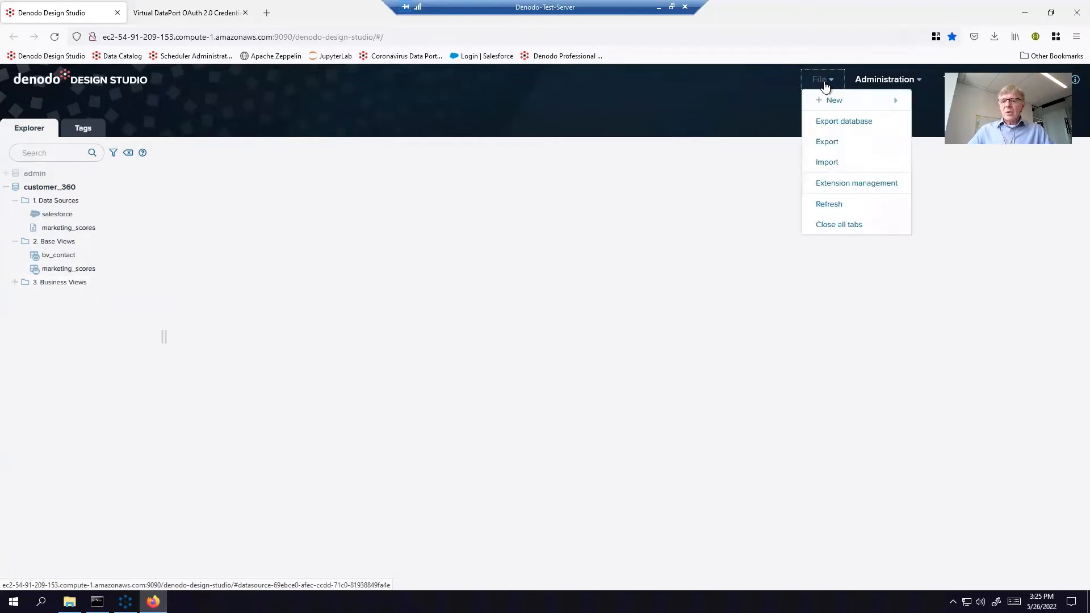
# Step: Import SERVICENOW.vql with SERVICENOW.properties into admin, finishing 154/154 commands with no errors
pyautogui.click(831, 163)
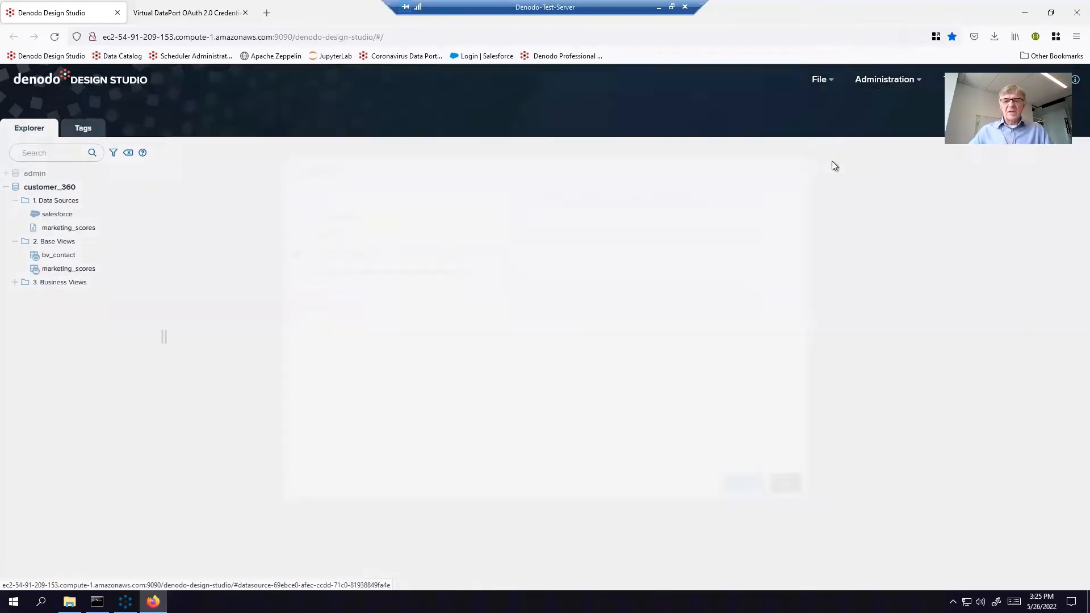
pyautogui.click(634, 200)
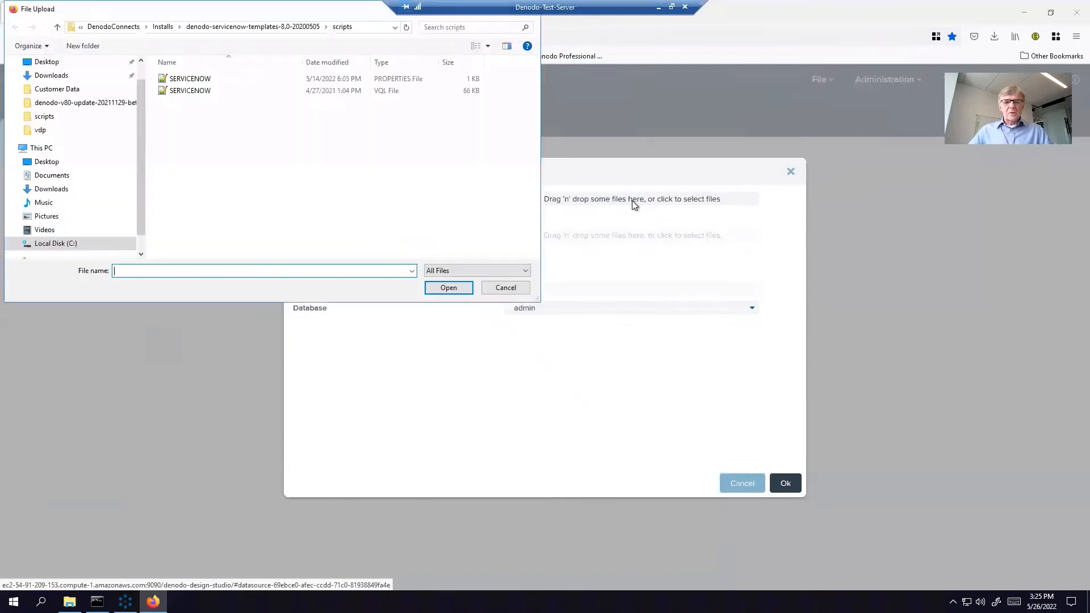
pyautogui.click(332, 91)
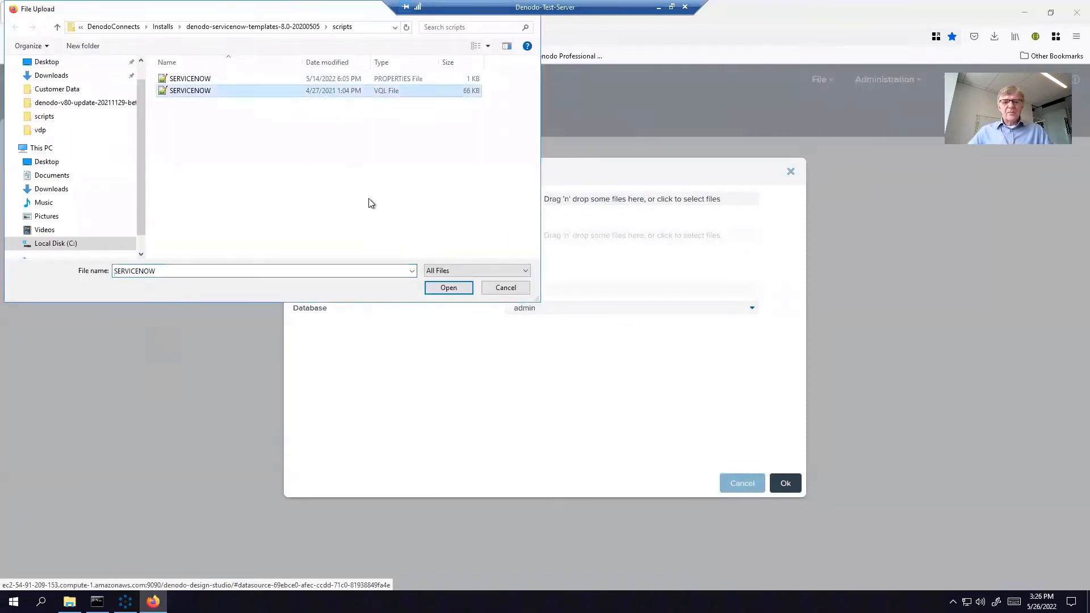
pyautogui.click(448, 288)
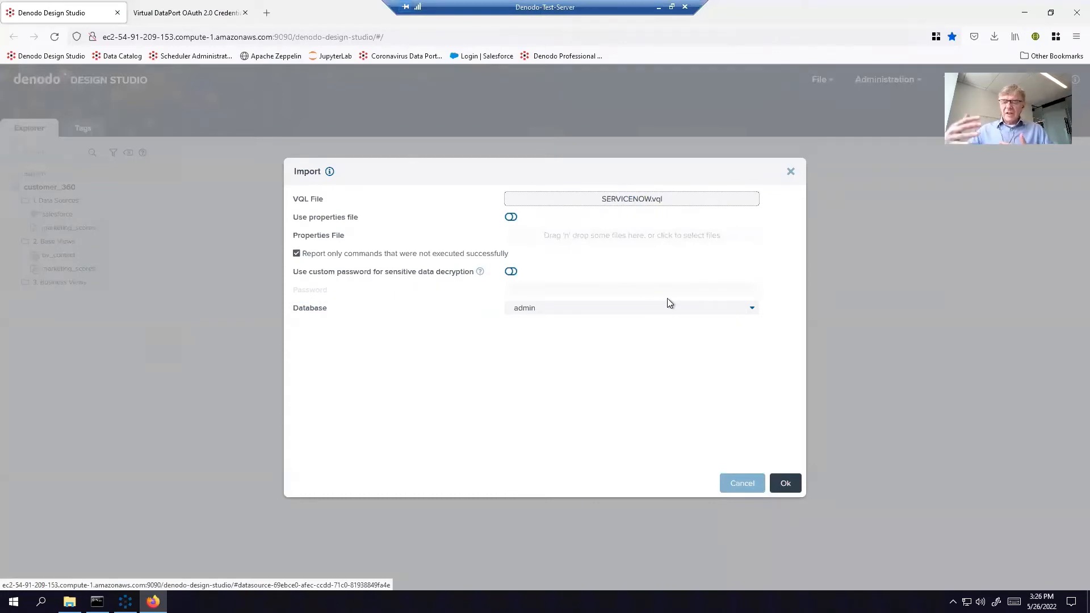
pyautogui.click(511, 217)
pyautogui.click(558, 234)
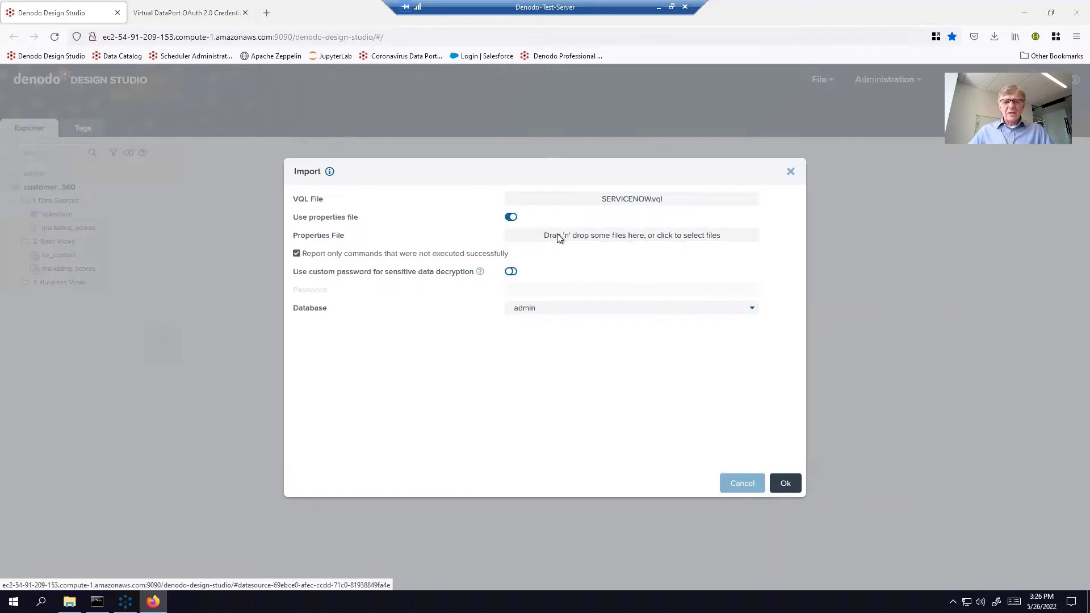
pyautogui.click(200, 80)
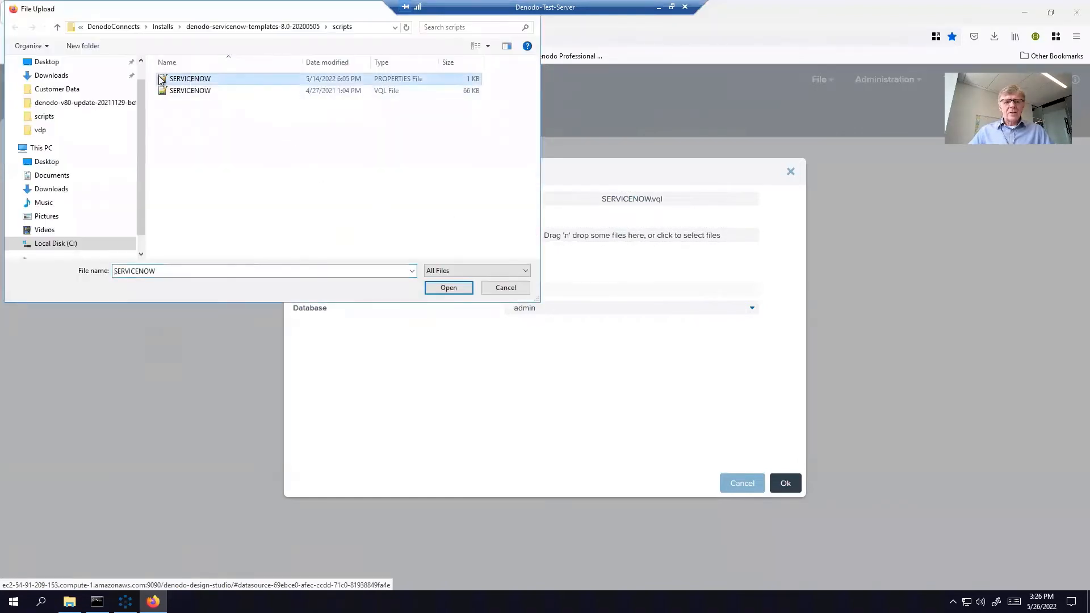
pyautogui.click(447, 288)
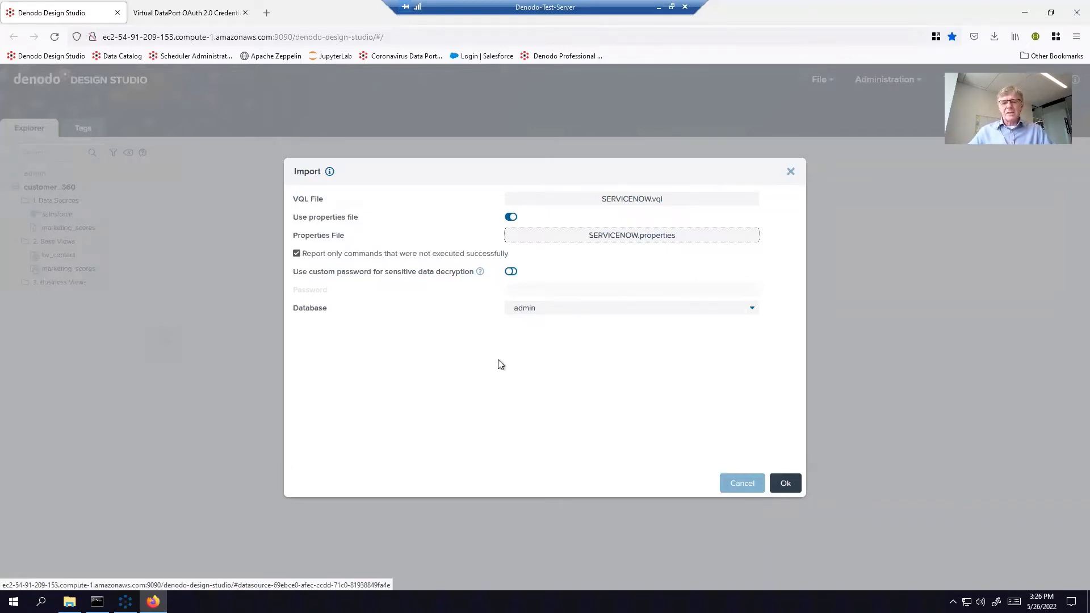
pyautogui.click(792, 488)
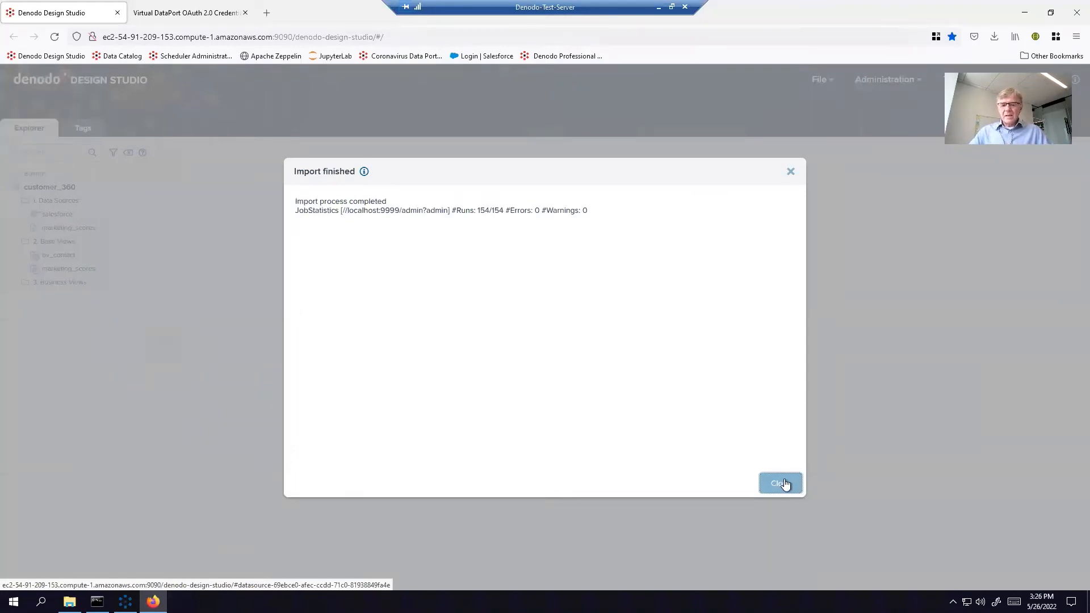
pyautogui.click(785, 483)
# Step: Refresh the explorer, expand service_now > Incident > 02 - base views, and open bv_incident_all
pyautogui.click(818, 93)
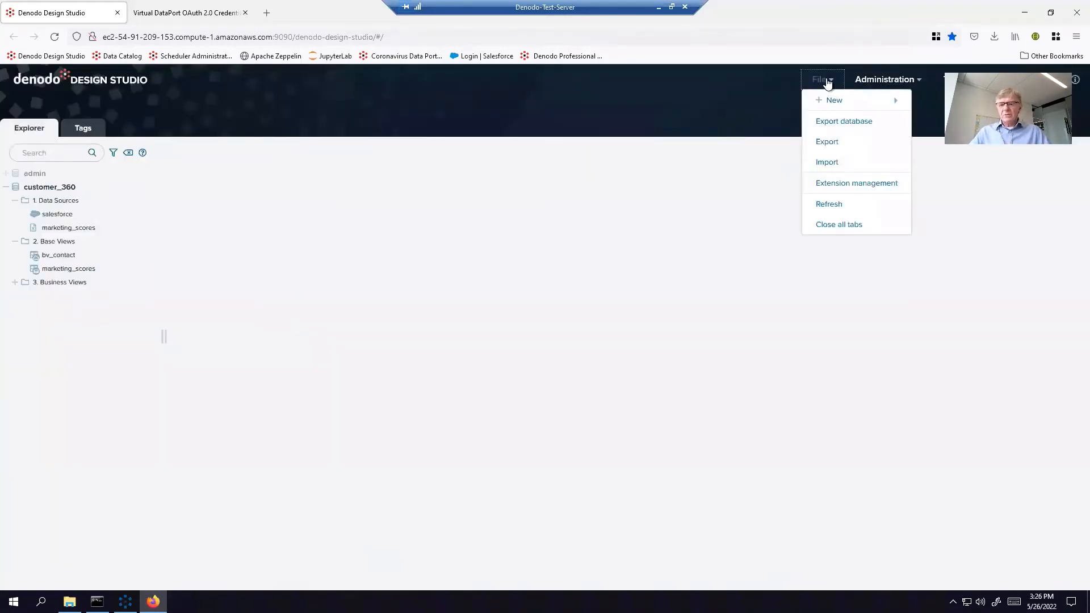
pyautogui.click(838, 206)
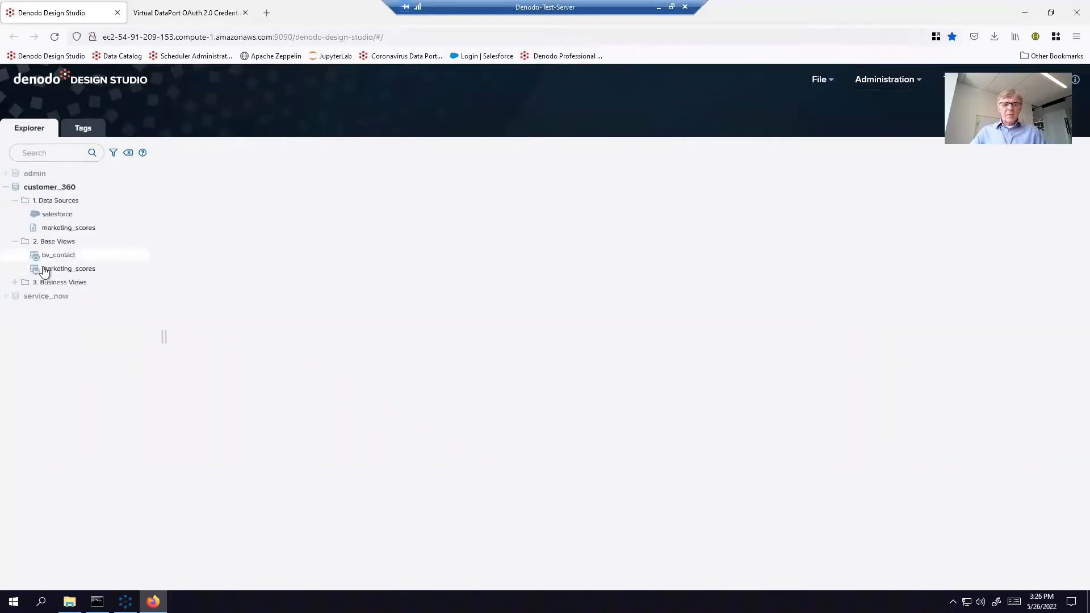
pyautogui.click(6, 297)
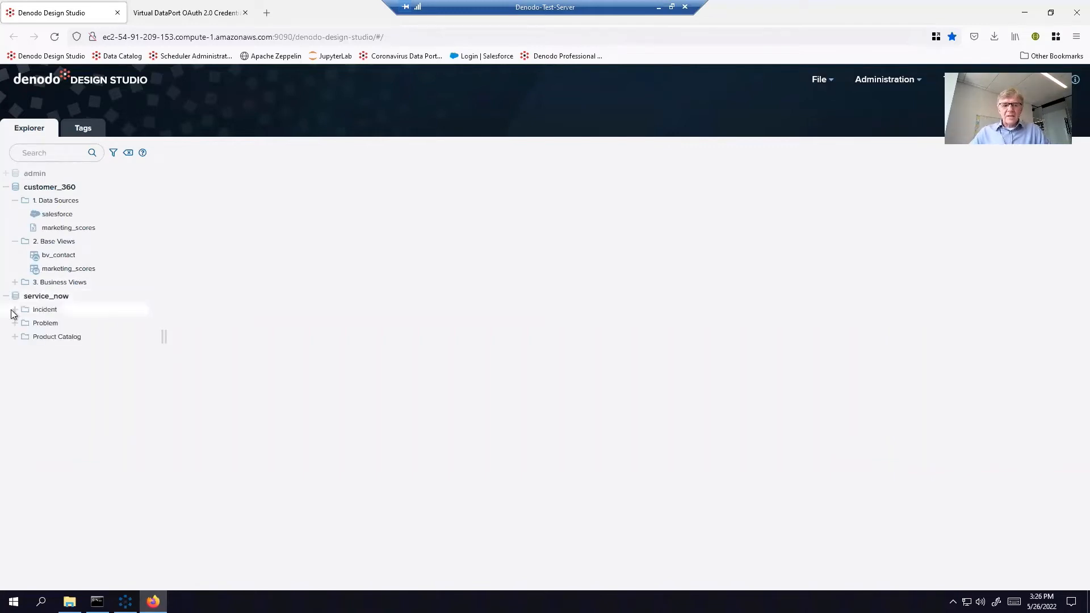
pyautogui.click(14, 311)
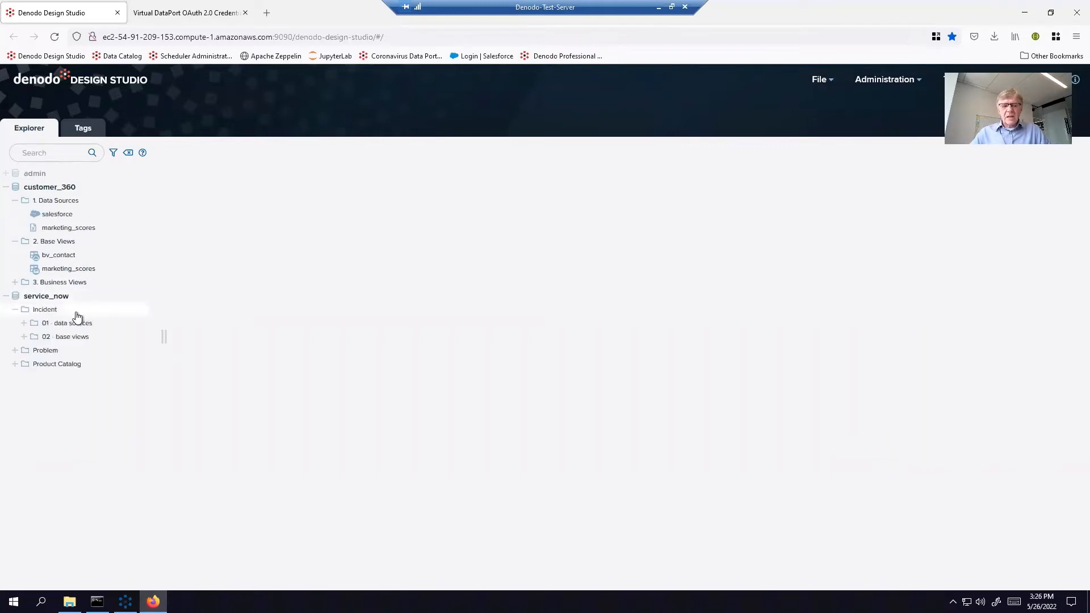
pyautogui.click(24, 337)
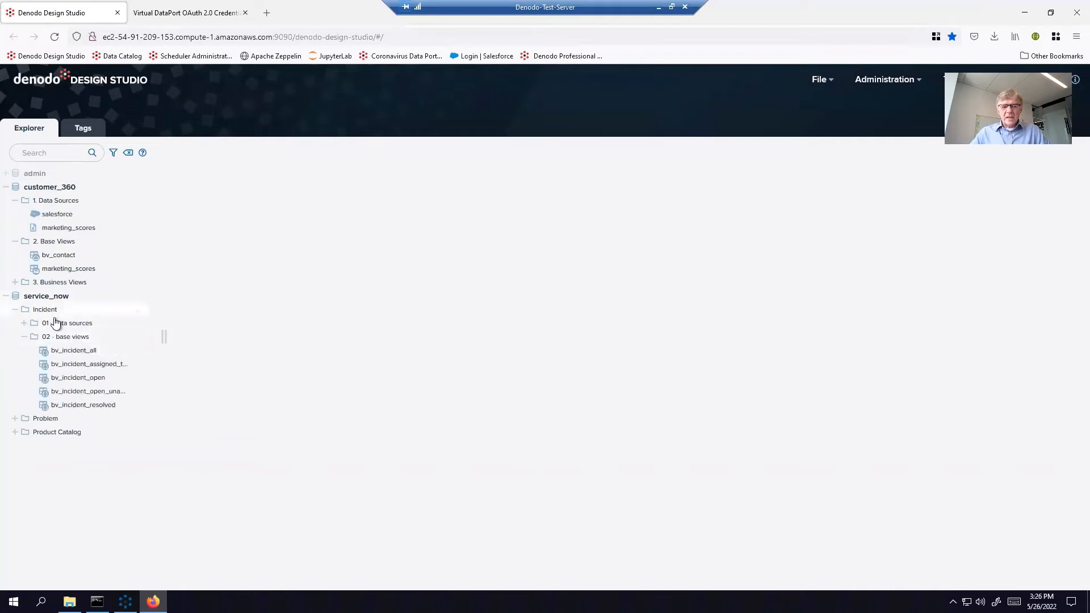
pyautogui.click(69, 354)
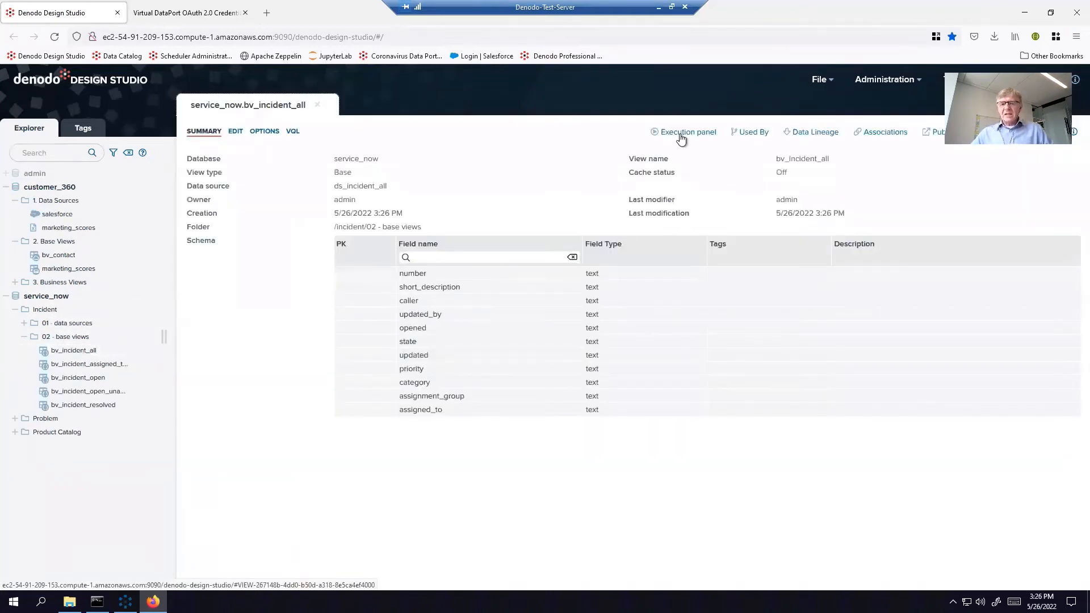
# Step: Execute bv_incident_all, review its 67 result rows, and close the view
pyautogui.click(680, 134)
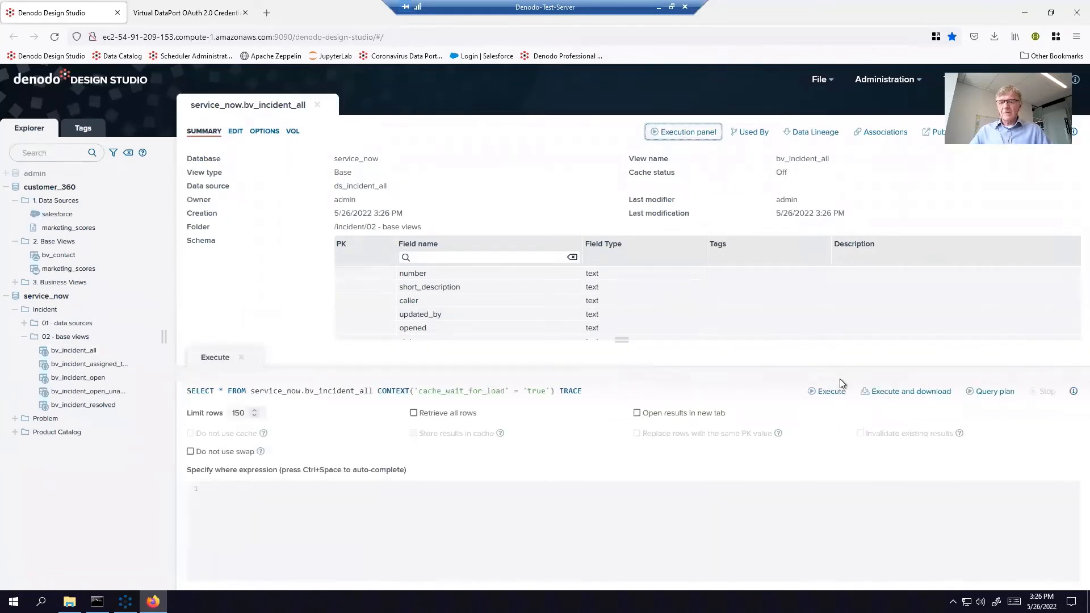
pyautogui.click(830, 392)
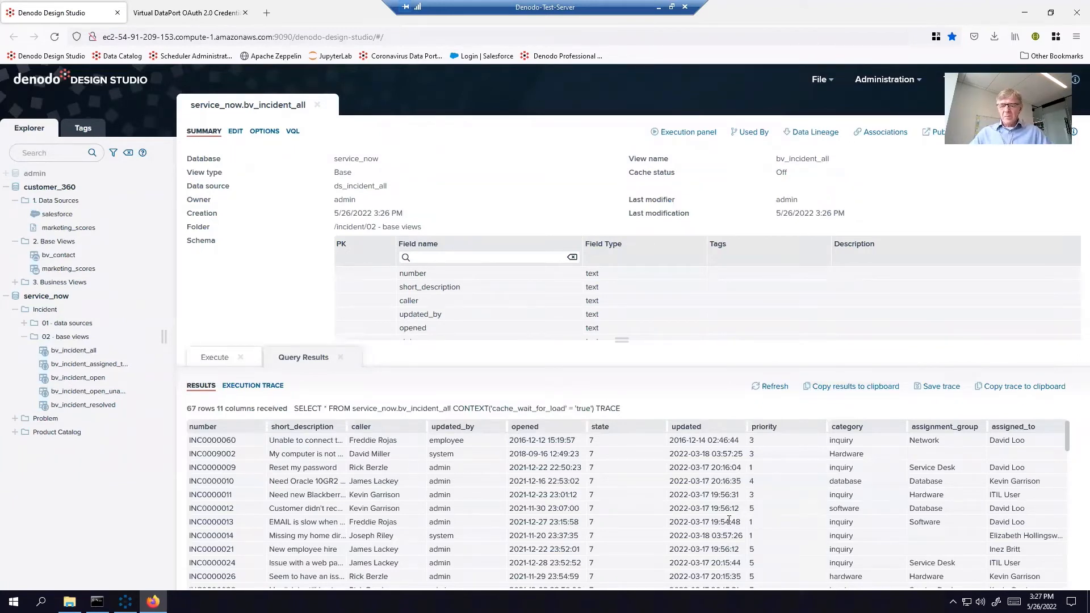
pyautogui.scroll(-3, 676, 492)
pyautogui.scroll(3, 673, 492)
pyautogui.scroll(-5, 379, 502)
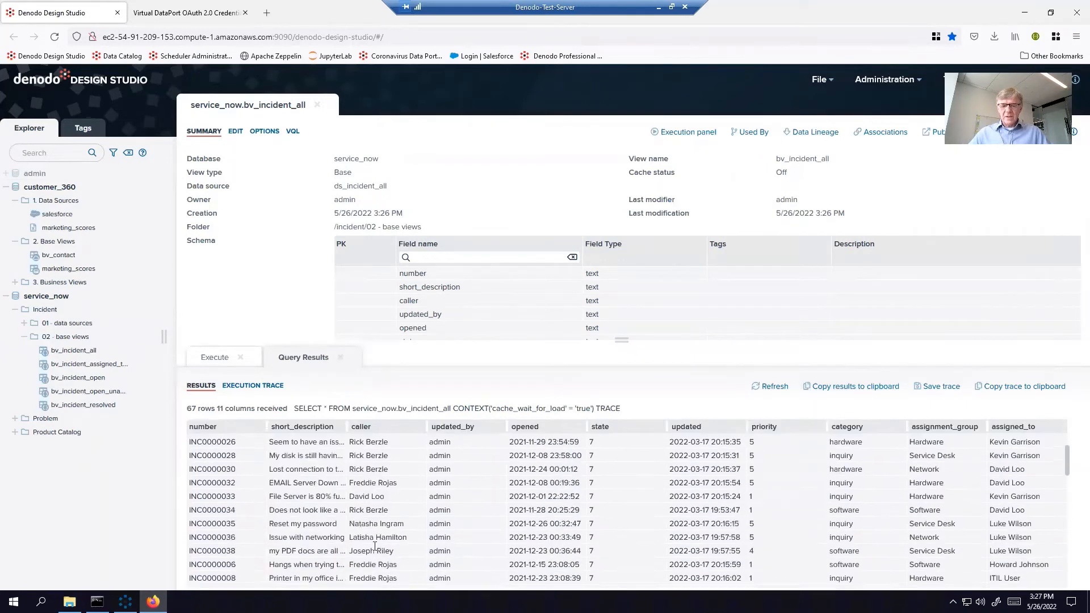
pyautogui.scroll(5, 374, 546)
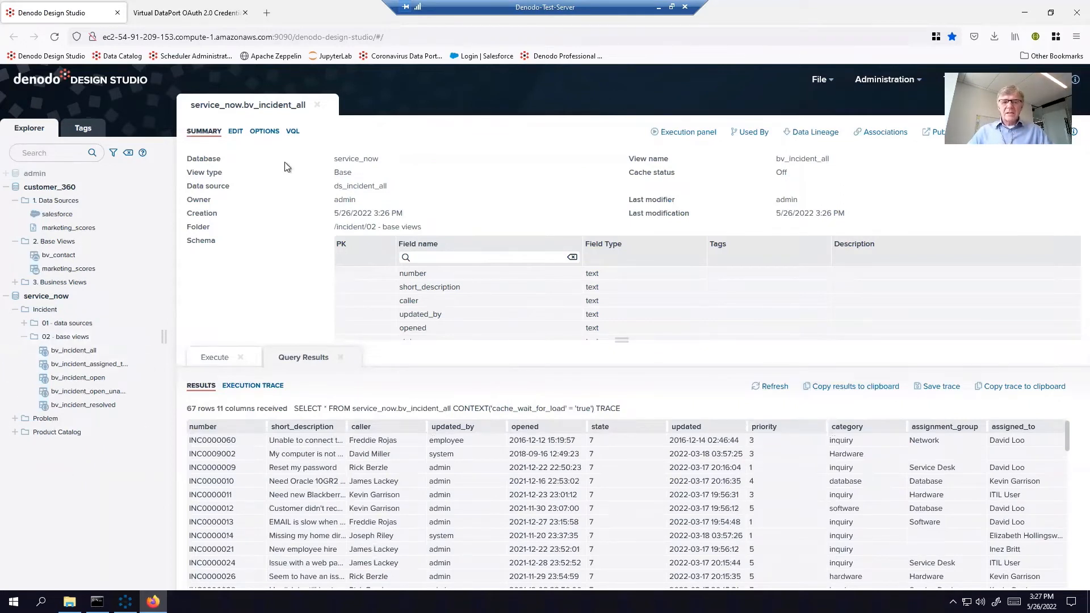
pyautogui.click(316, 107)
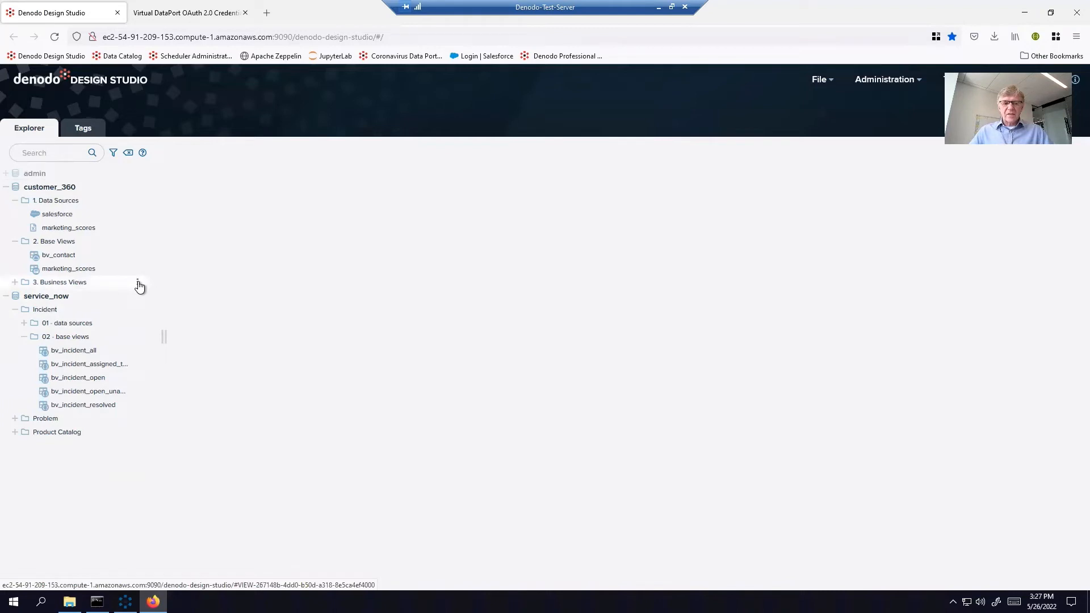
# Step: Create a new join view under Business Views with bv_contact and marketing_scores on the canvas
pyautogui.click(138, 283)
pyautogui.moveTo(181, 309)
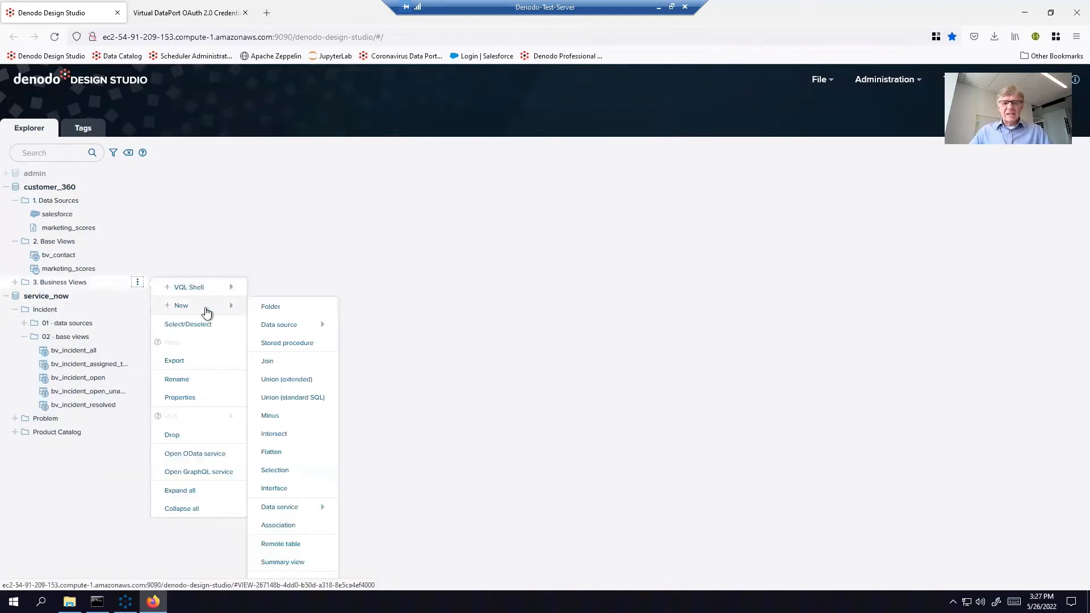
pyautogui.click(271, 363)
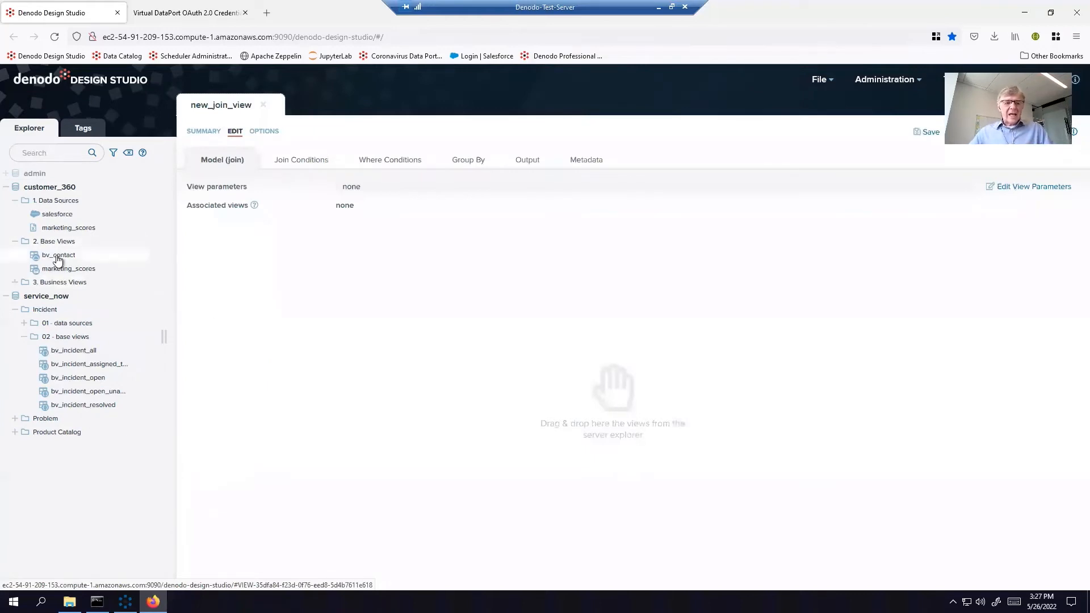
pyautogui.moveTo(59, 255); pyautogui.dragTo(292, 257)
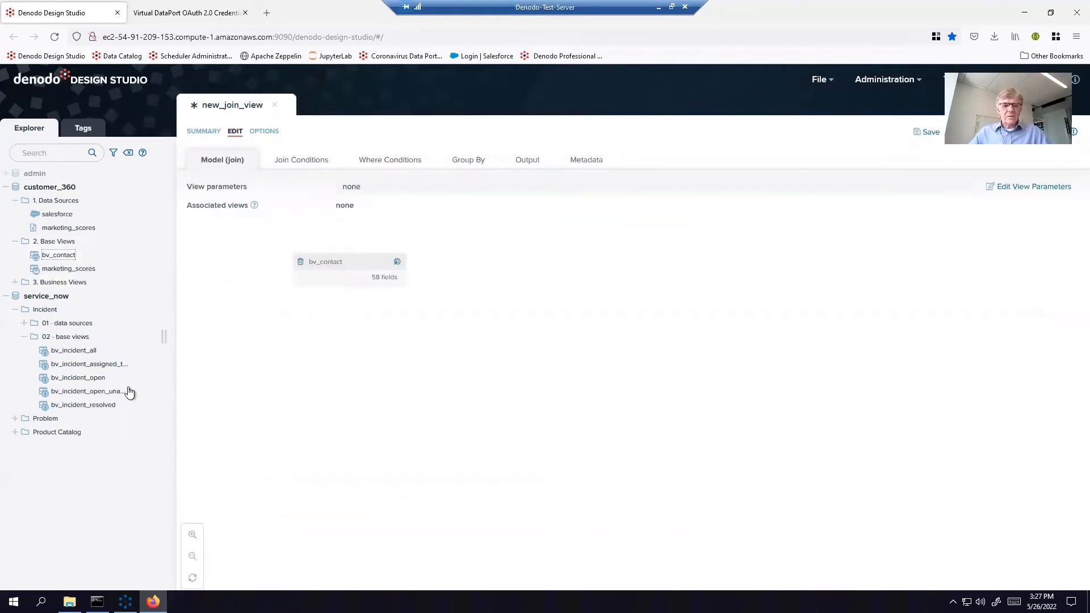
pyautogui.moveTo(76, 271); pyautogui.dragTo(499, 250)
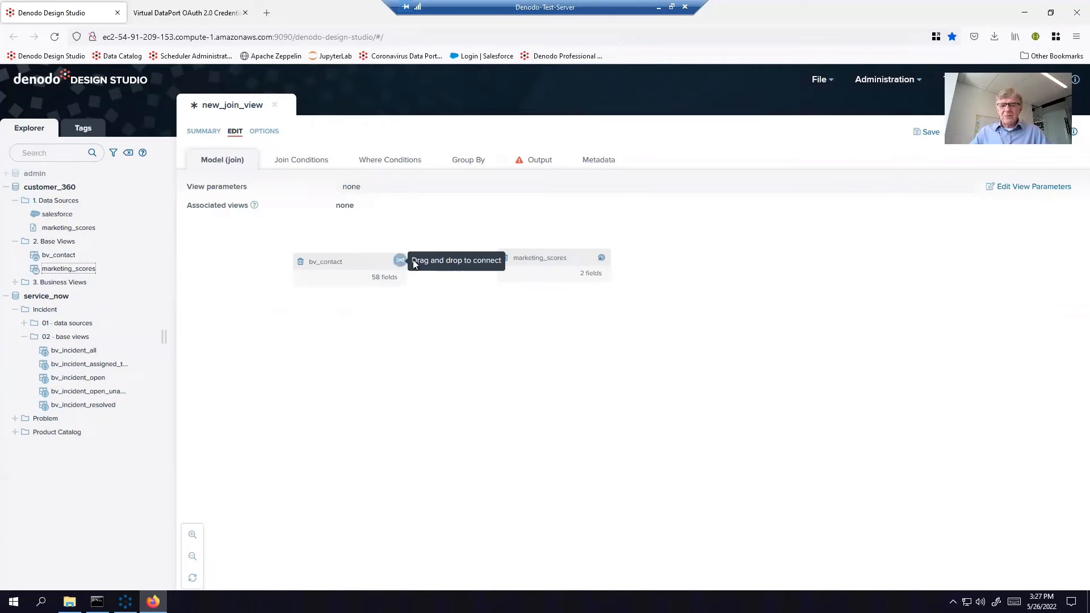
# Step: Join bv_contact to marketing_scores on email, then add bv_incident_all to the canvas
pyautogui.moveTo(413, 261); pyautogui.dragTo(548, 258)
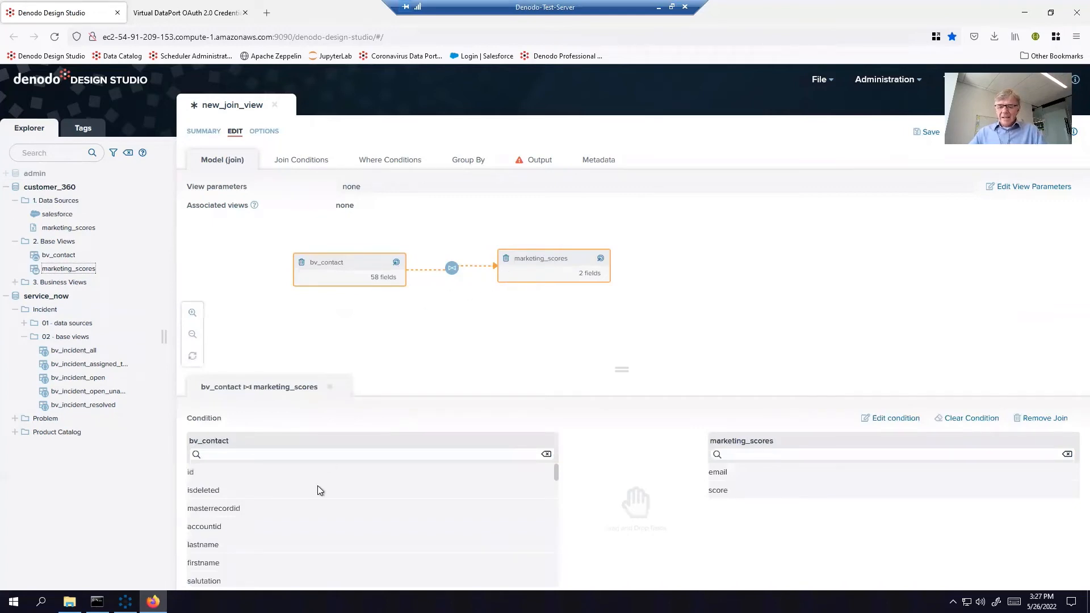
pyautogui.scroll(-3, 318, 491)
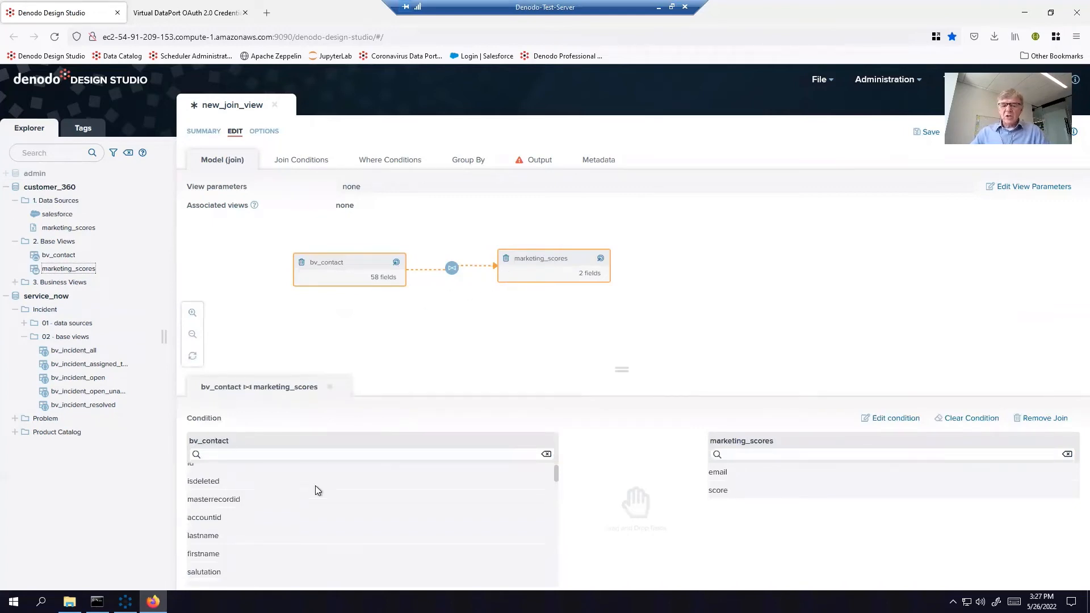
pyautogui.scroll(-3, 316, 491)
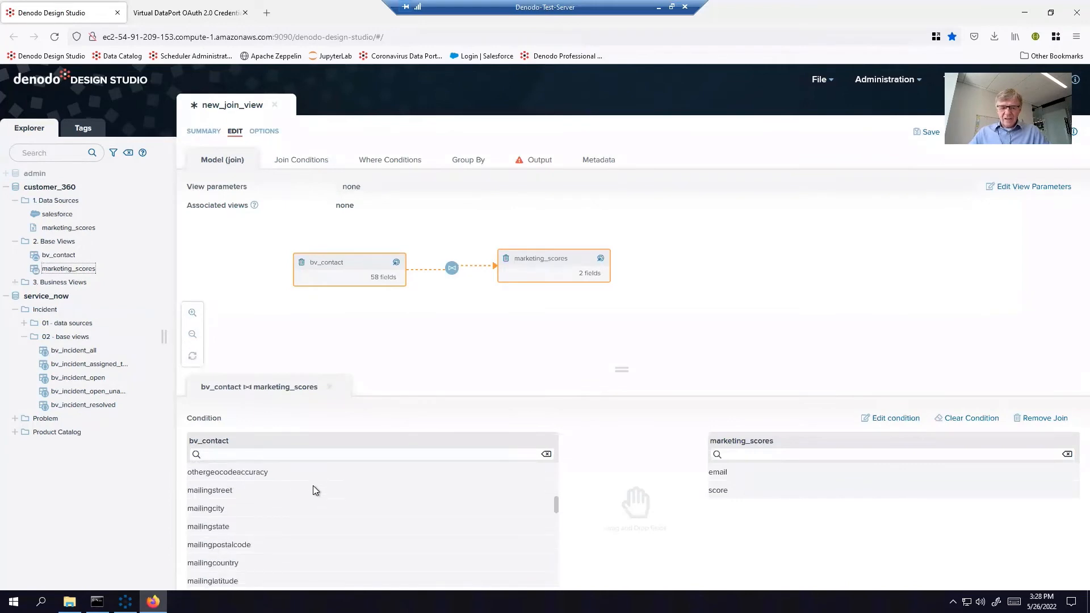
pyautogui.scroll(-3, 316, 490)
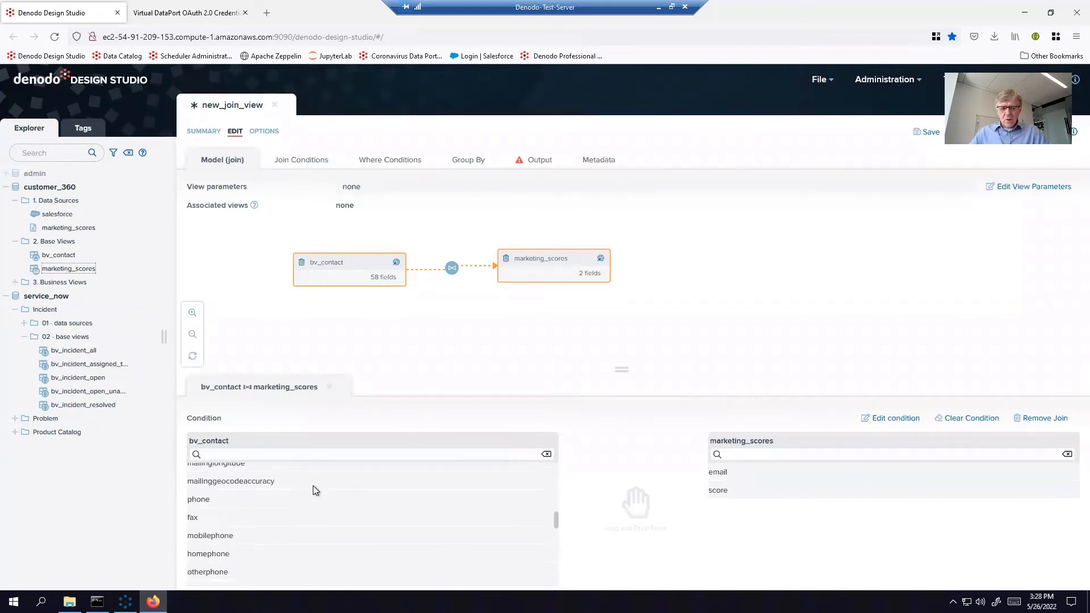
pyautogui.scroll(-3, 316, 490)
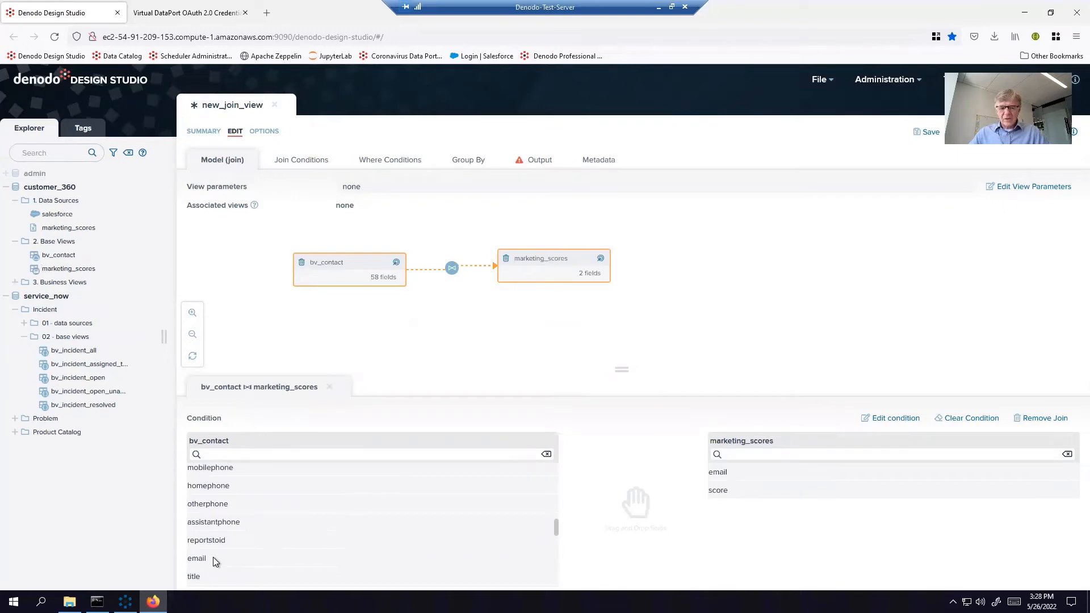
pyautogui.moveTo(214, 561); pyautogui.dragTo(719, 470)
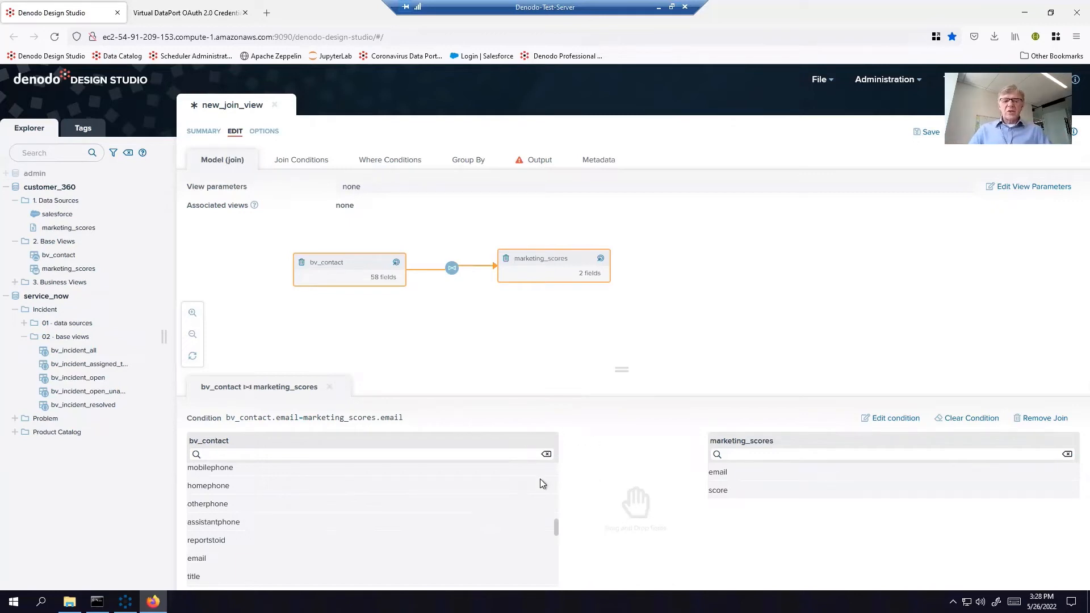
pyautogui.moveTo(60, 354); pyautogui.dragTo(508, 316)
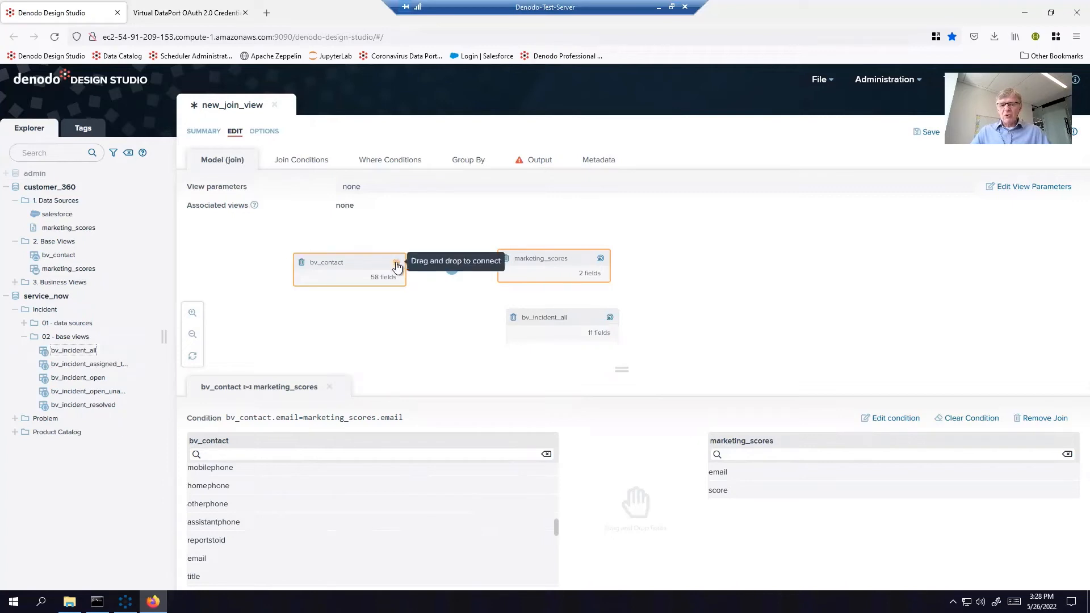
# Step: Link bv_incident_all into the join, matching bv_contact.name to bv_incident_all.caller
pyautogui.moveTo(396, 266); pyautogui.dragTo(551, 316)
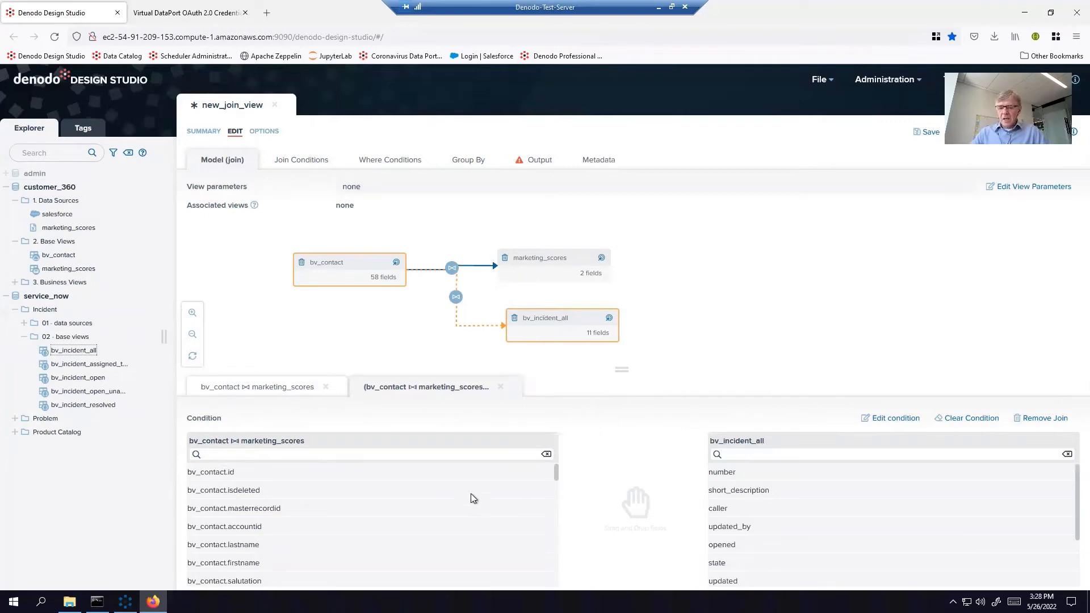
pyautogui.scroll(-2, 471, 497)
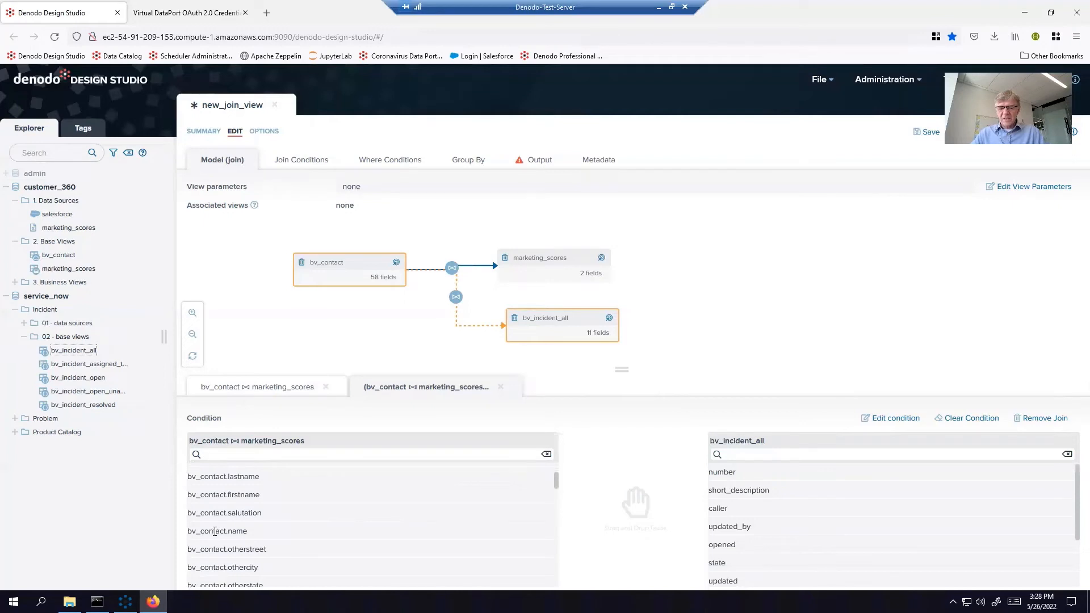
pyautogui.moveTo(215, 531); pyautogui.dragTo(726, 505)
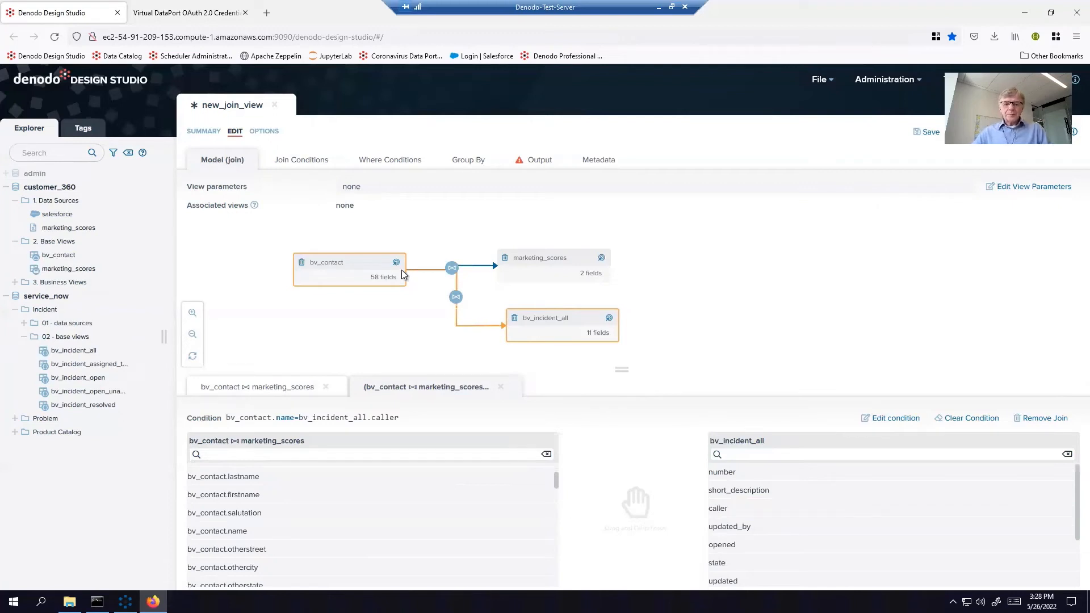
# Step: Set the bv_contact.name = bv_incident_all.caller join to Left Outer and show the output fields
pyautogui.click(316, 164)
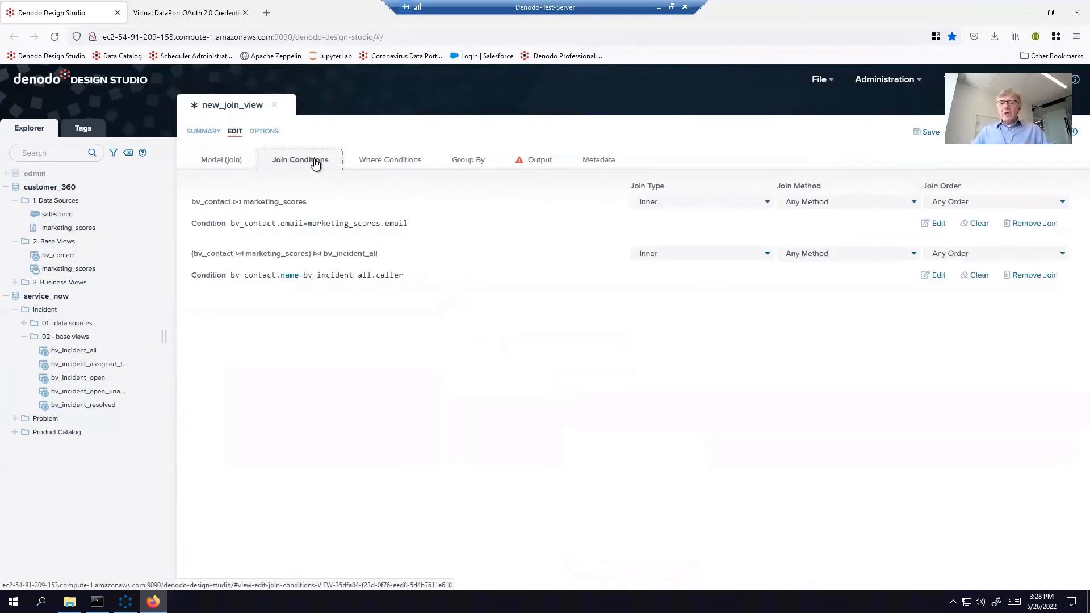
pyautogui.click(764, 254)
pyautogui.click(717, 284)
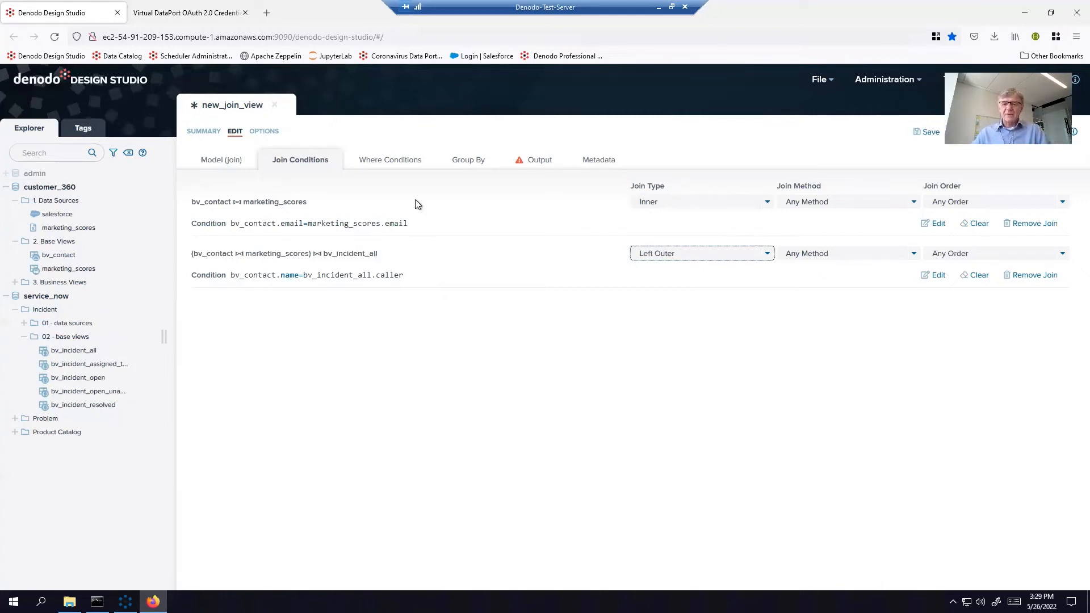
pyautogui.click(544, 163)
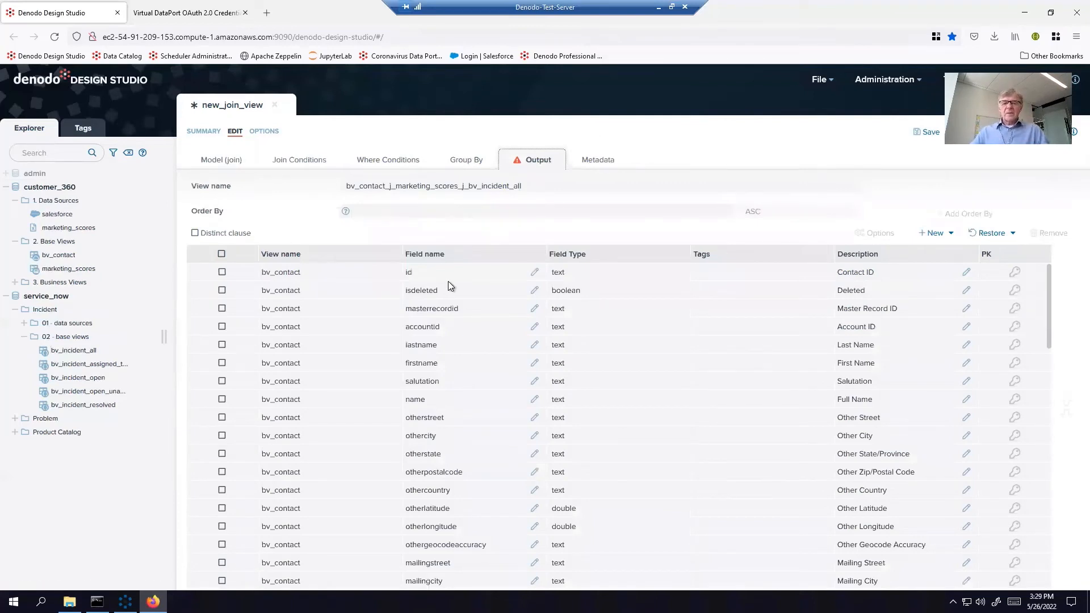
# Step: Mark all output fields, then unmark id, names, mailing address fields, phone, mobilephone and email
pyautogui.click(221, 254)
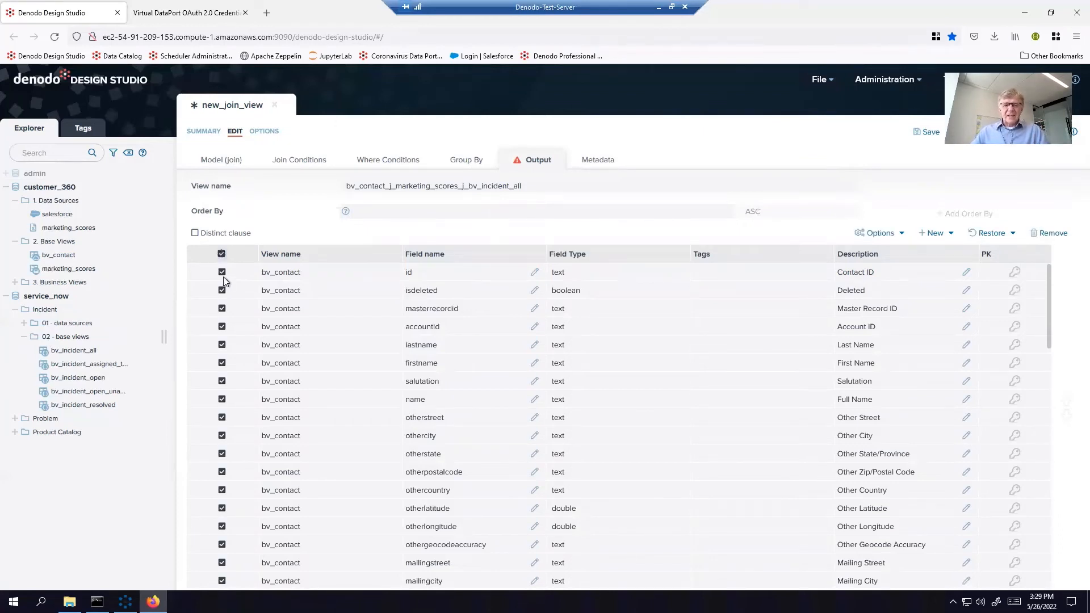
pyautogui.click(222, 273)
pyautogui.click(222, 345)
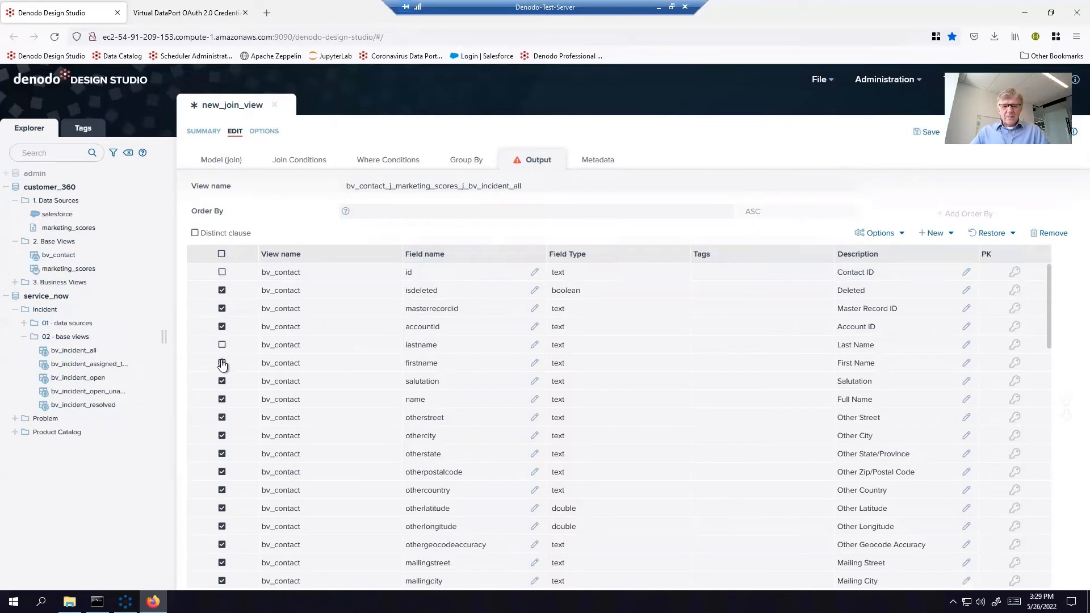
pyautogui.click(222, 363)
pyautogui.scroll(-3, 384, 421)
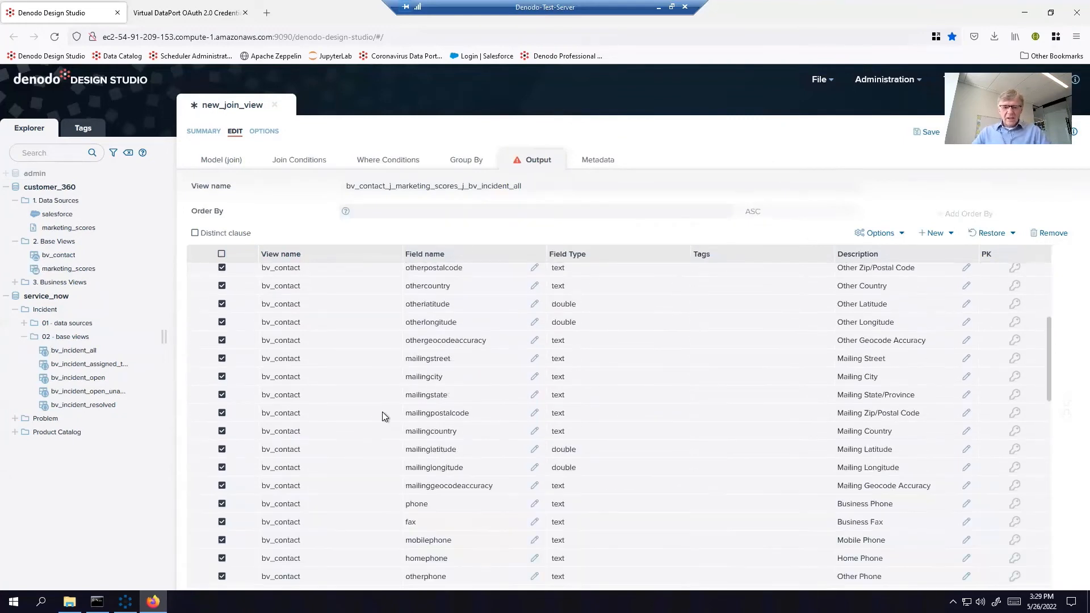
pyautogui.click(222, 362)
pyautogui.click(222, 377)
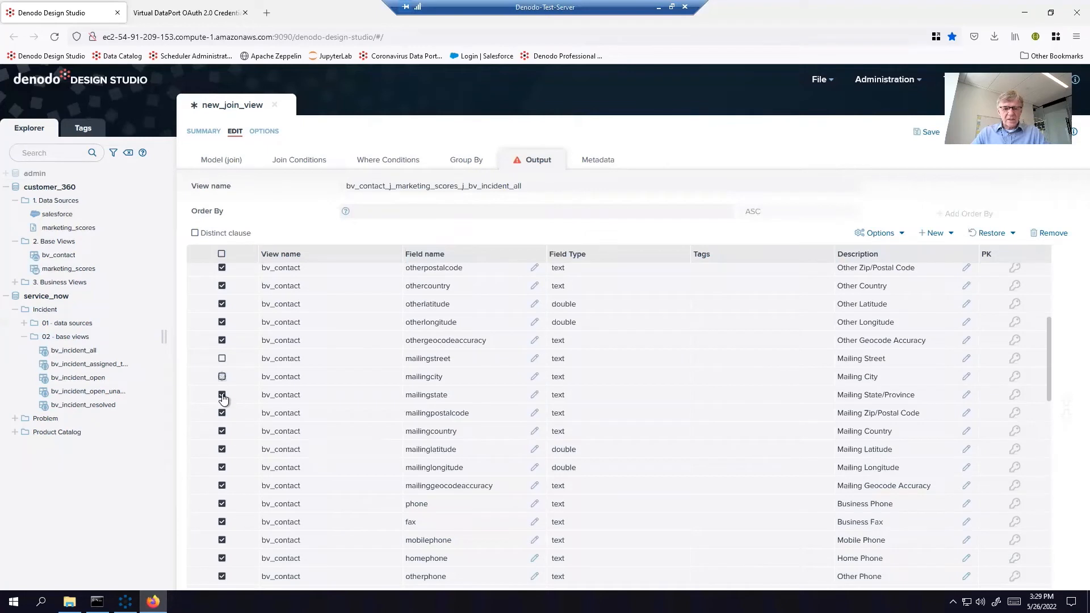
pyautogui.click(222, 396)
pyautogui.click(222, 415)
pyautogui.click(223, 503)
pyautogui.scroll(-3, 284, 460)
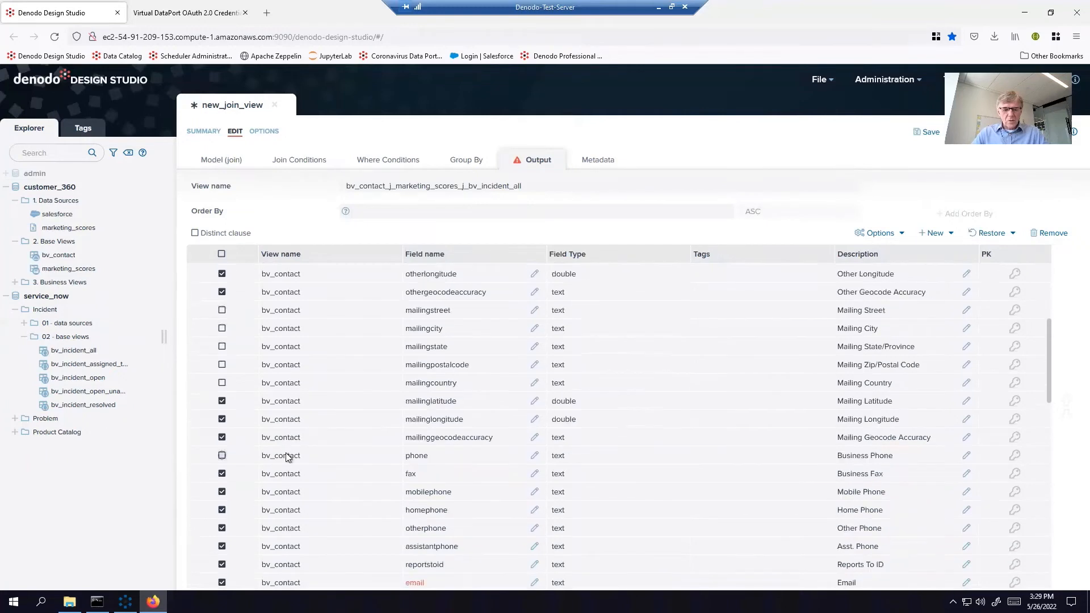
pyautogui.click(222, 404)
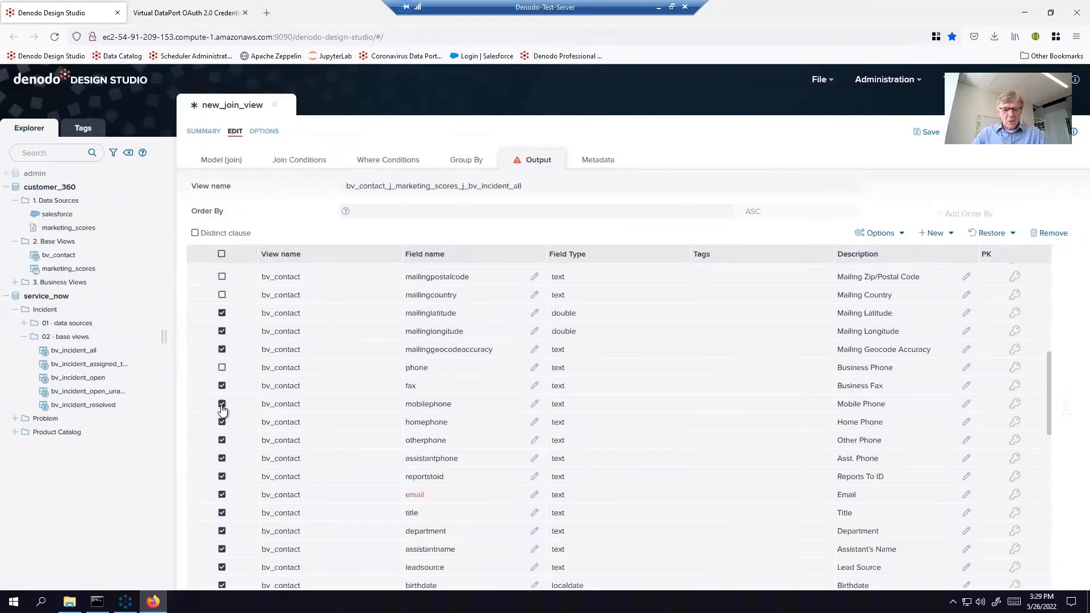
pyautogui.click(221, 495)
# Step: Also unmark marketing score, number, short_description, caller, updated_by, opened and state
pyautogui.scroll(-5, 275, 420)
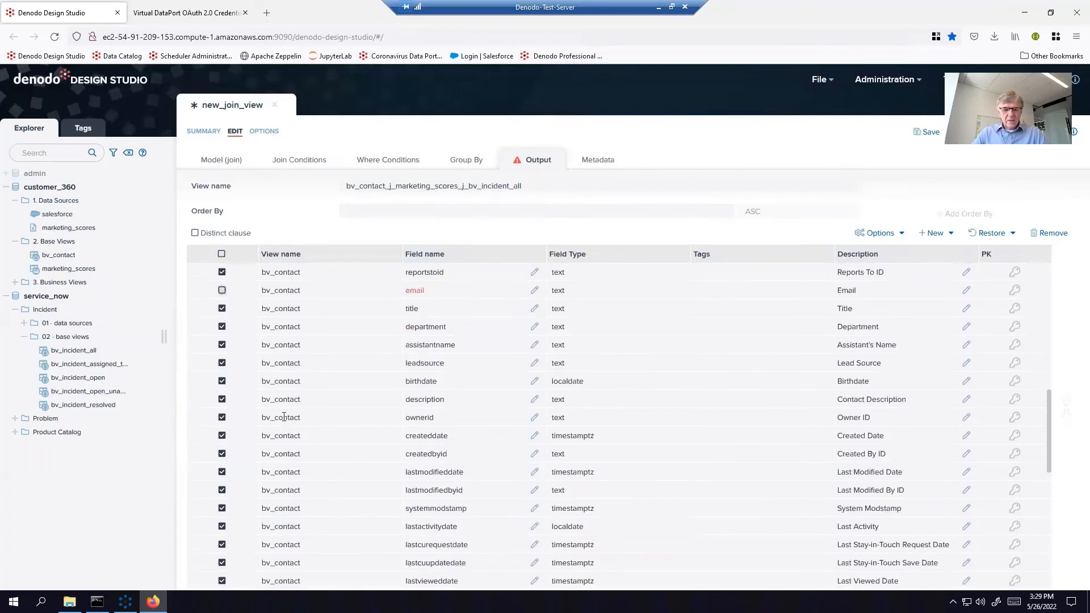
pyautogui.scroll(-5, 284, 417)
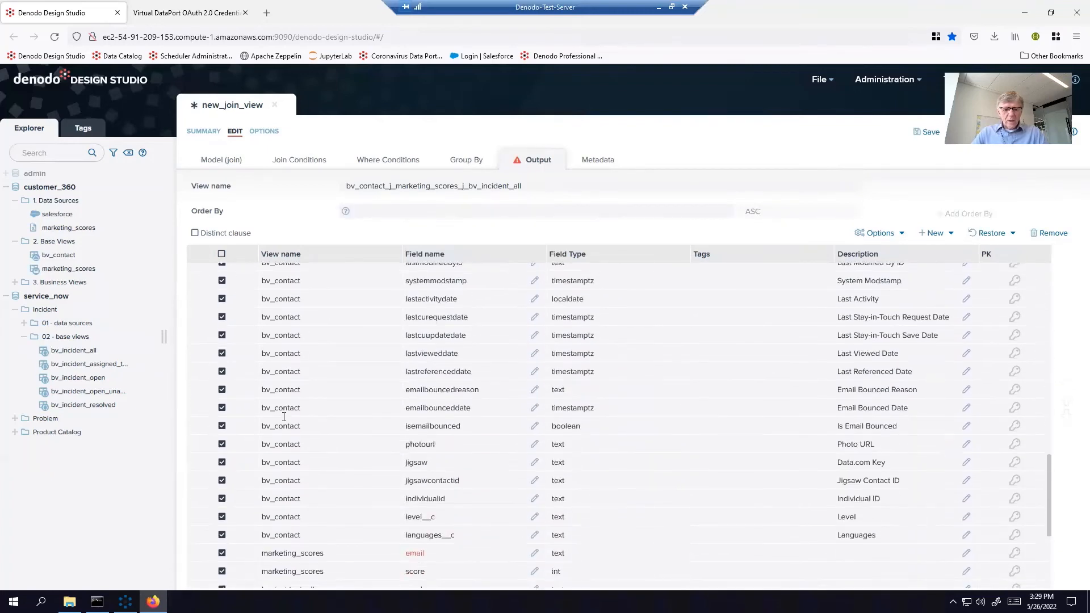
pyautogui.scroll(-3, 284, 417)
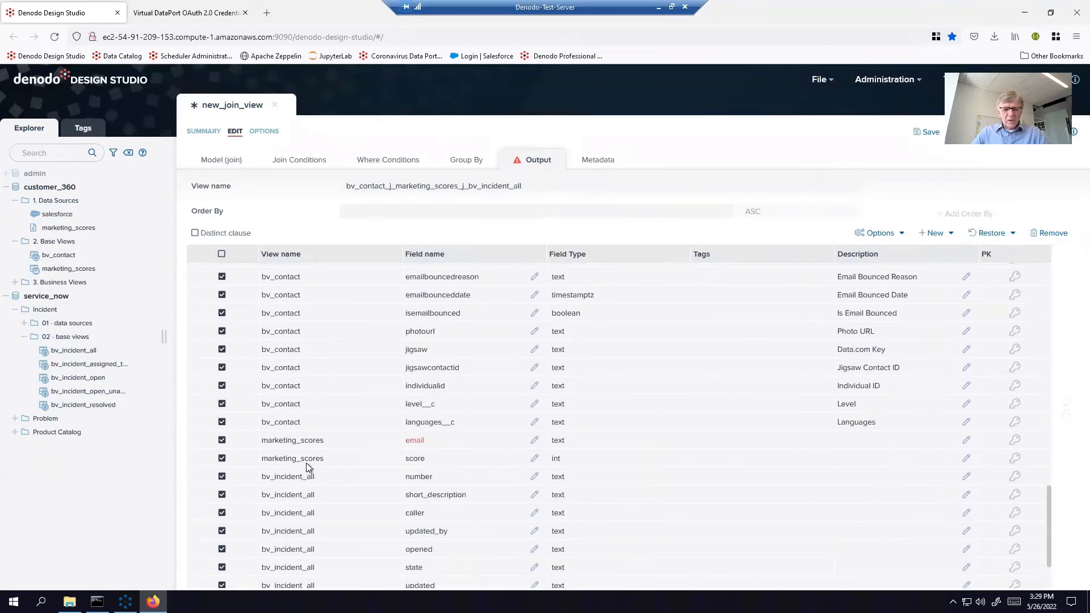
pyautogui.click(221, 459)
pyautogui.scroll(-2, 323, 462)
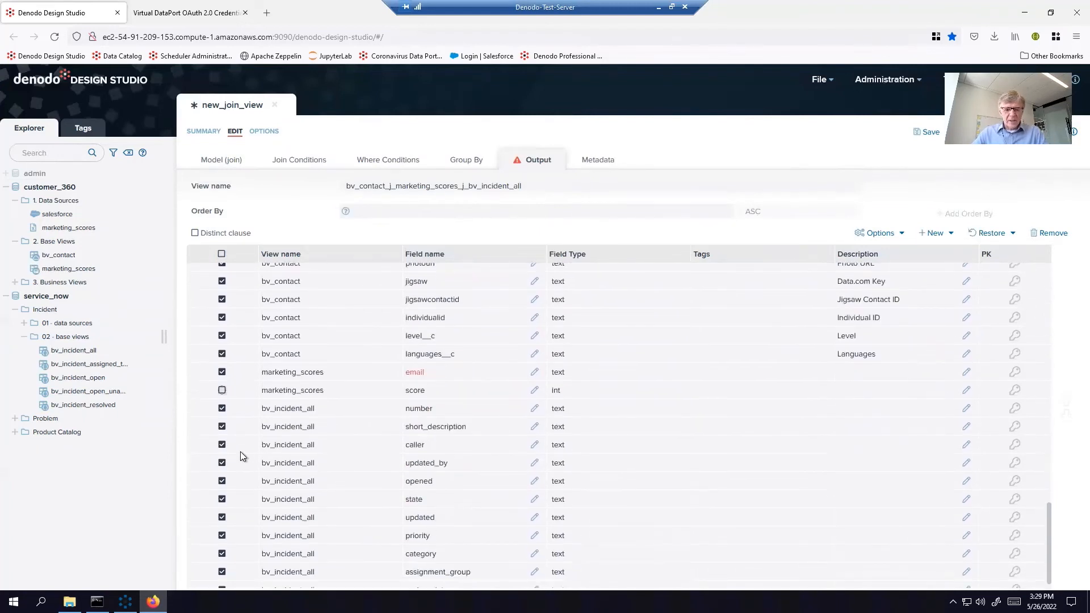
pyautogui.click(222, 408)
pyautogui.click(222, 426)
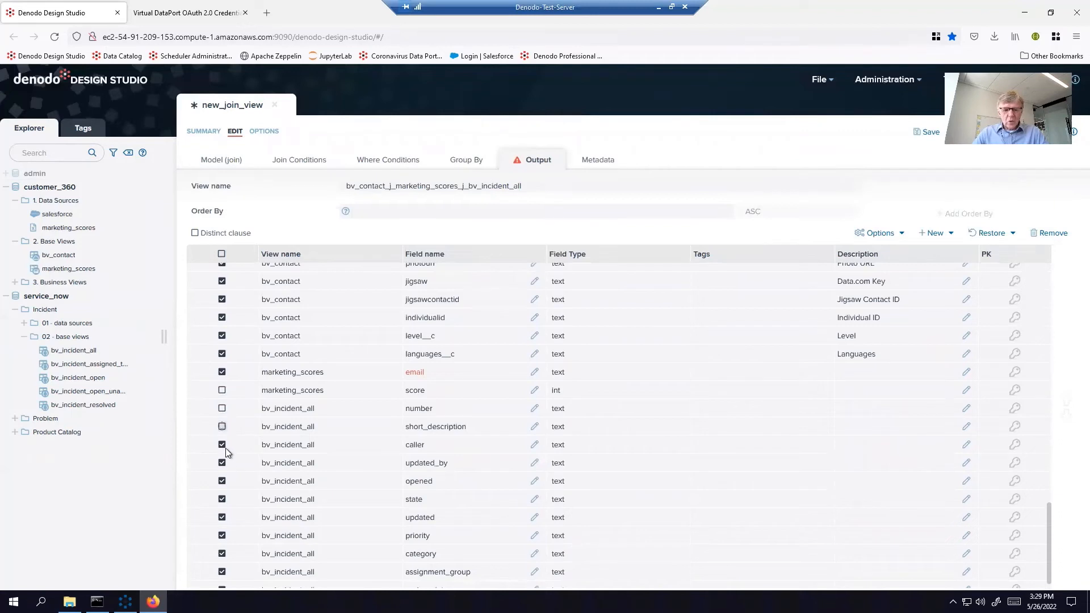
pyautogui.click(222, 445)
pyautogui.click(222, 463)
pyautogui.click(222, 481)
pyautogui.click(222, 499)
# Step: Unmark updated, category, assignment_group and assigned_to, then remove all remaining marked fields
pyautogui.click(222, 517)
pyautogui.click(222, 554)
pyautogui.scroll(-1, 222, 555)
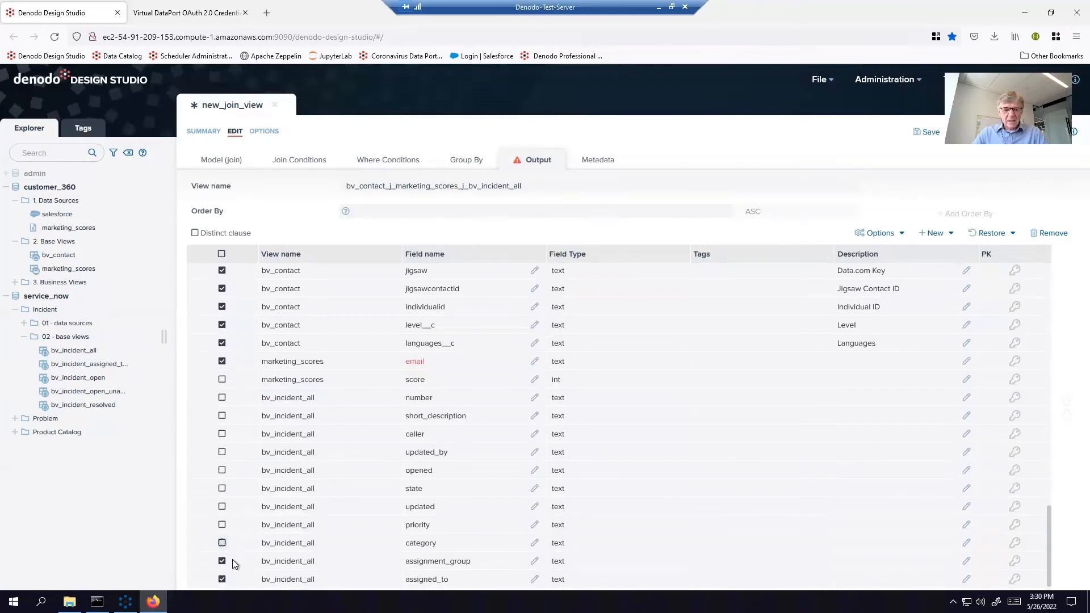
pyautogui.click(222, 561)
pyautogui.click(222, 579)
pyautogui.click(1043, 237)
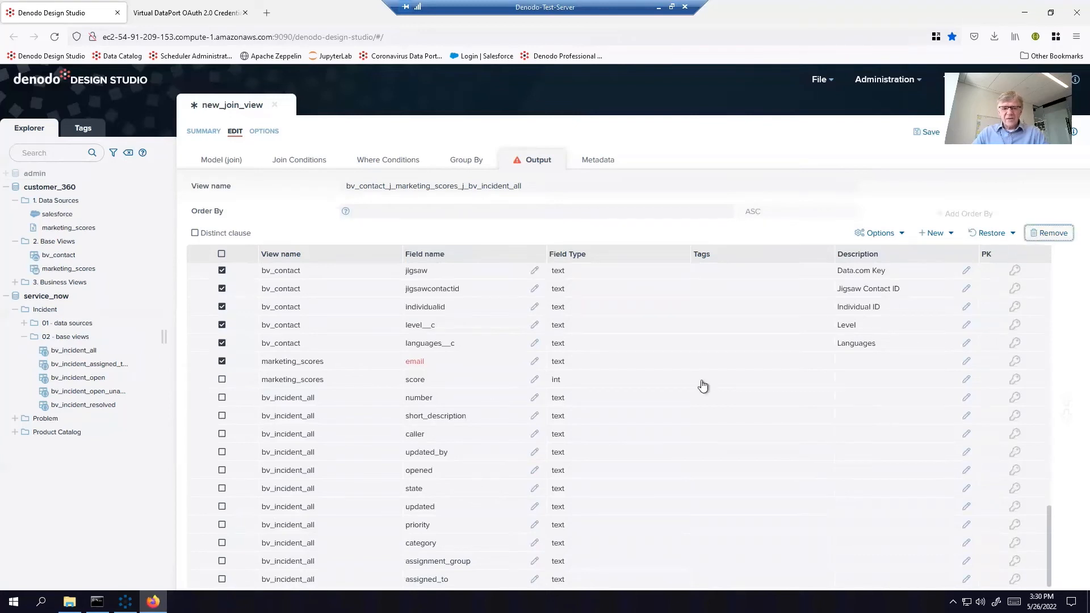
pyautogui.scroll(3, 287, 462)
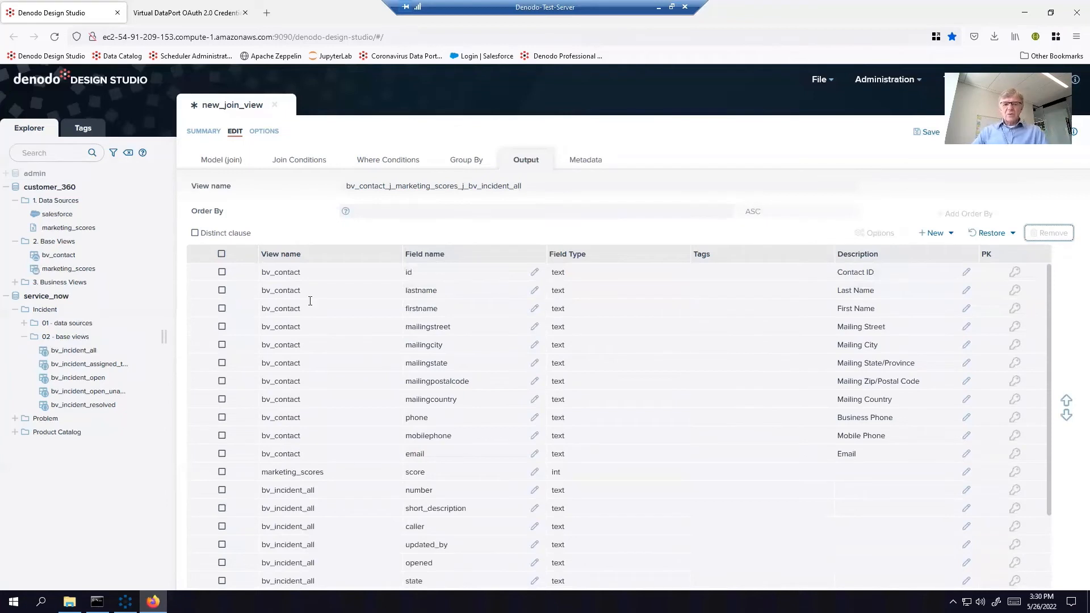
# Step: Rename the view to customer_360, save it, and expand 3. Business Views to show it
pyautogui.click(520, 187)
pyautogui.moveTo(520, 187); pyautogui.dragTo(304, 187)
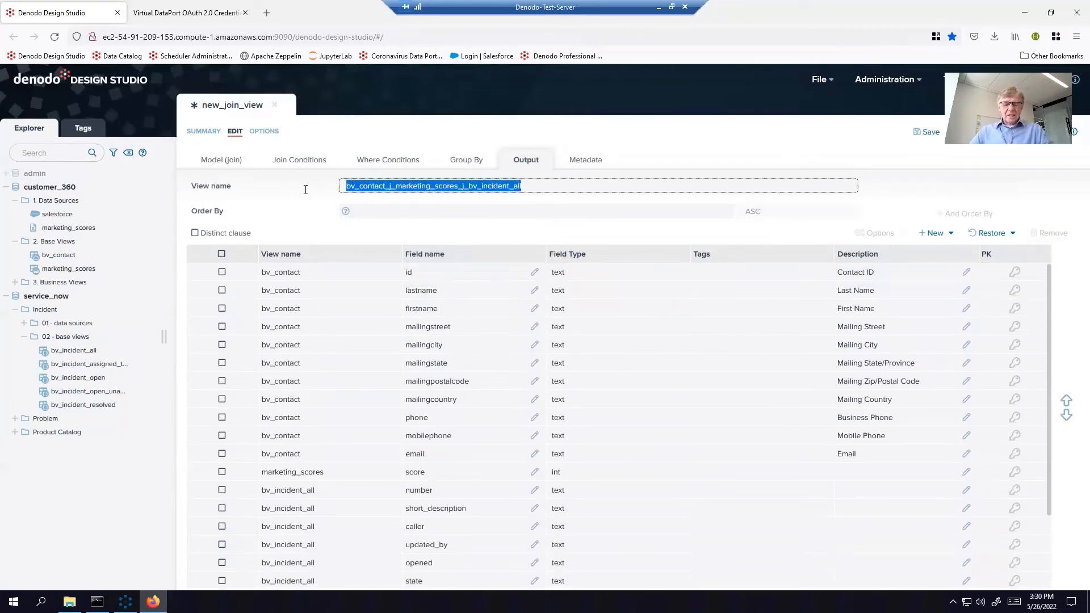
pyautogui.write('customer')
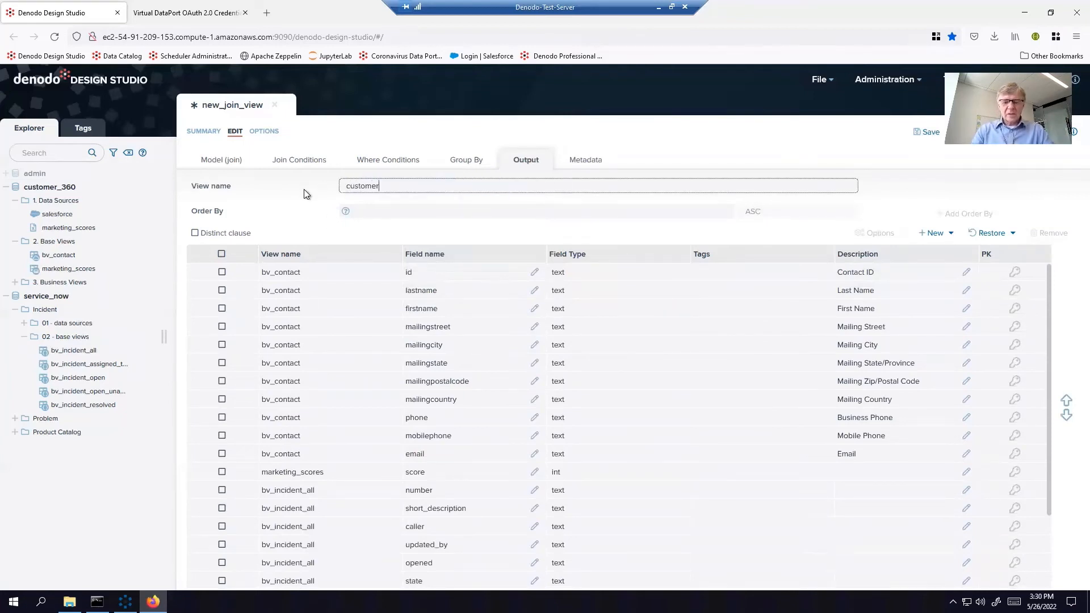
pyautogui.write('_360')
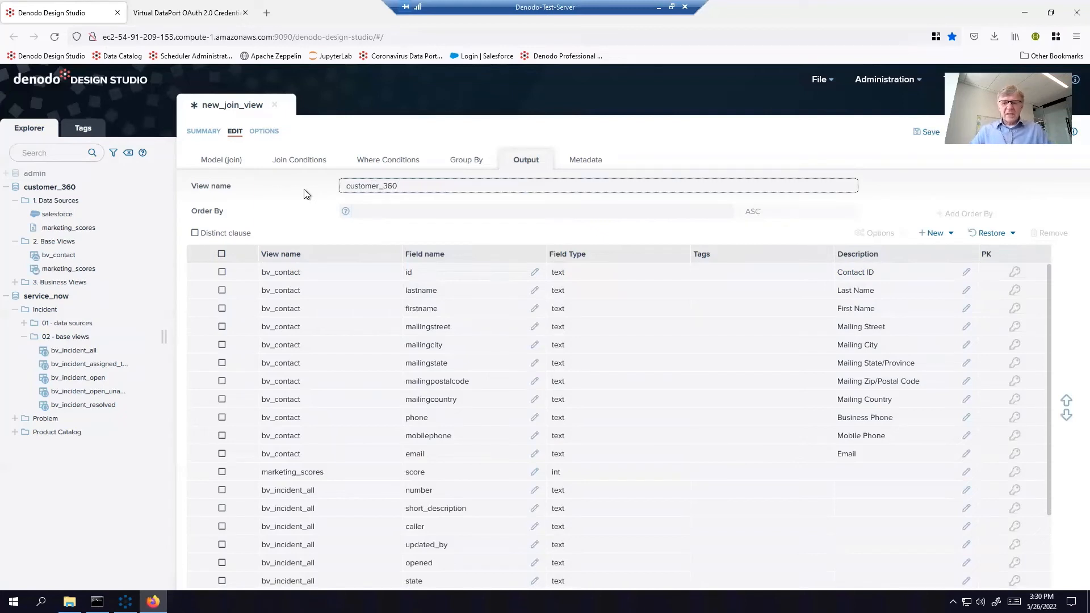
pyautogui.click(929, 133)
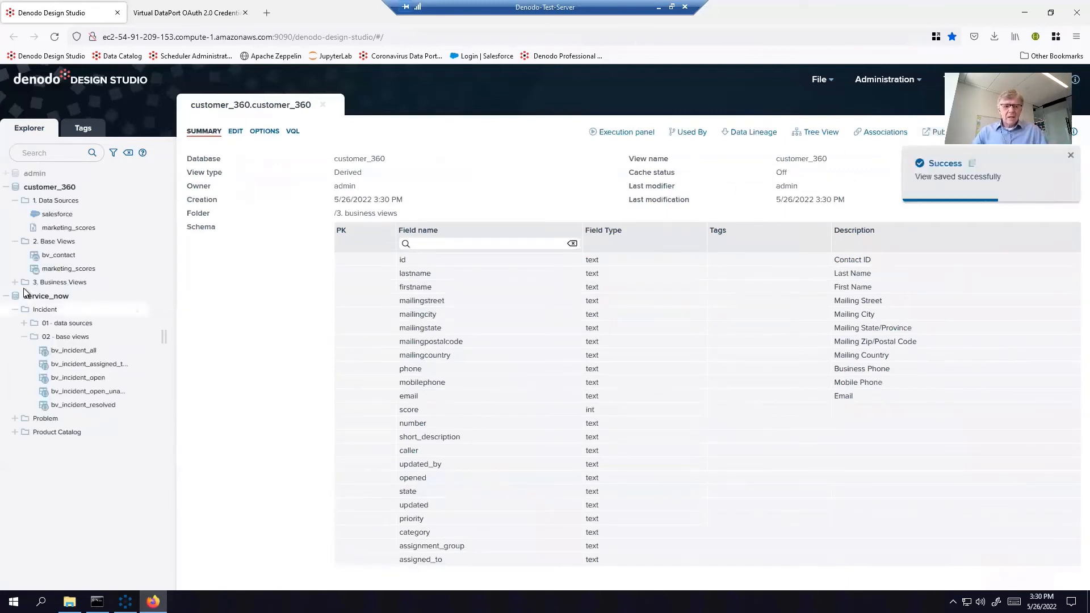
pyautogui.click(16, 282)
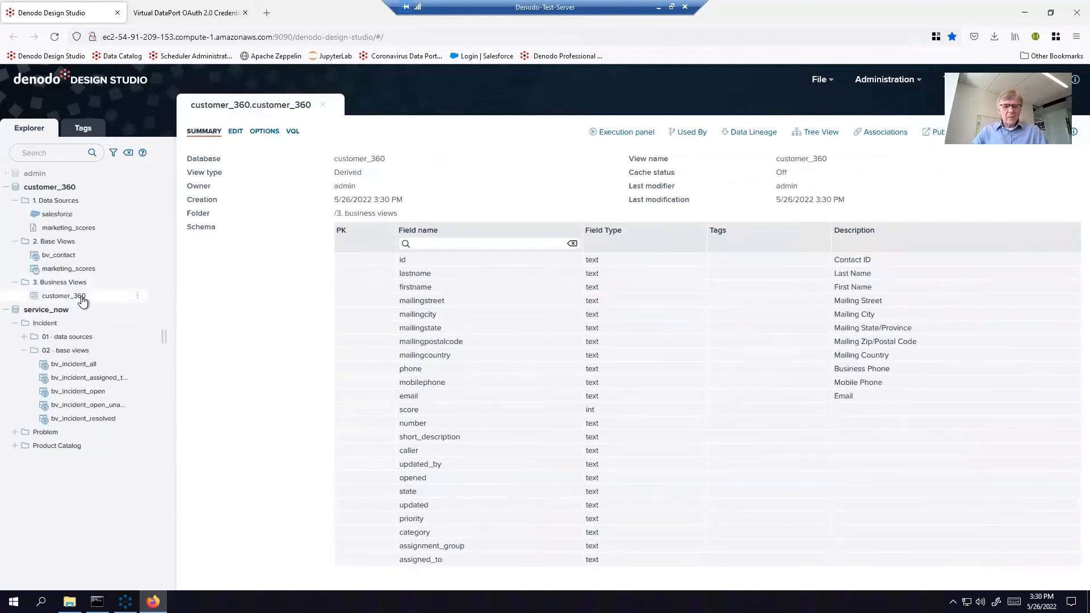
pyautogui.click(625, 135)
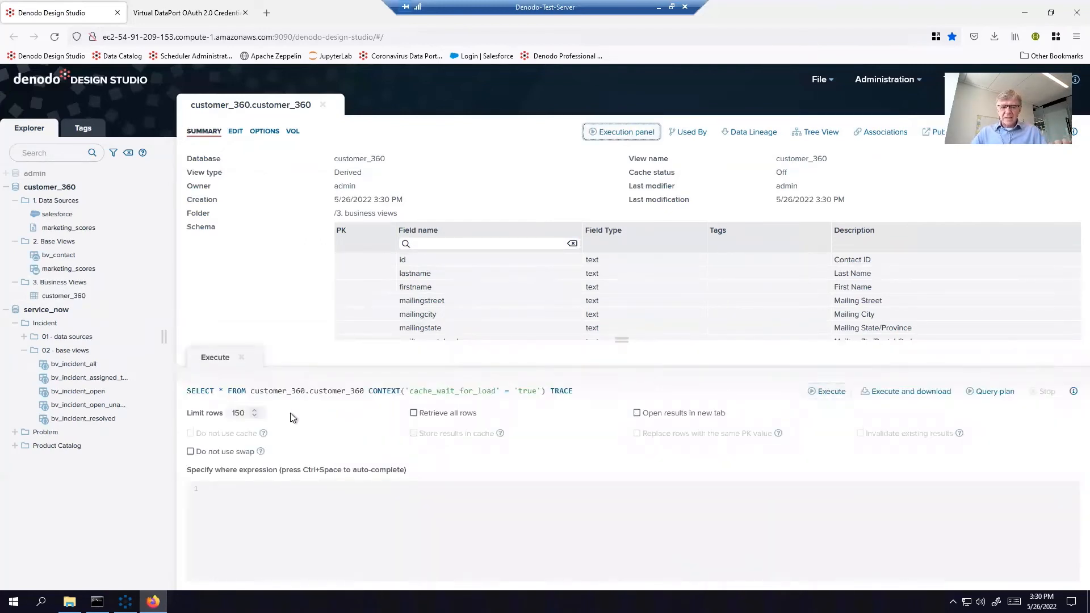
pyautogui.click(244, 412)
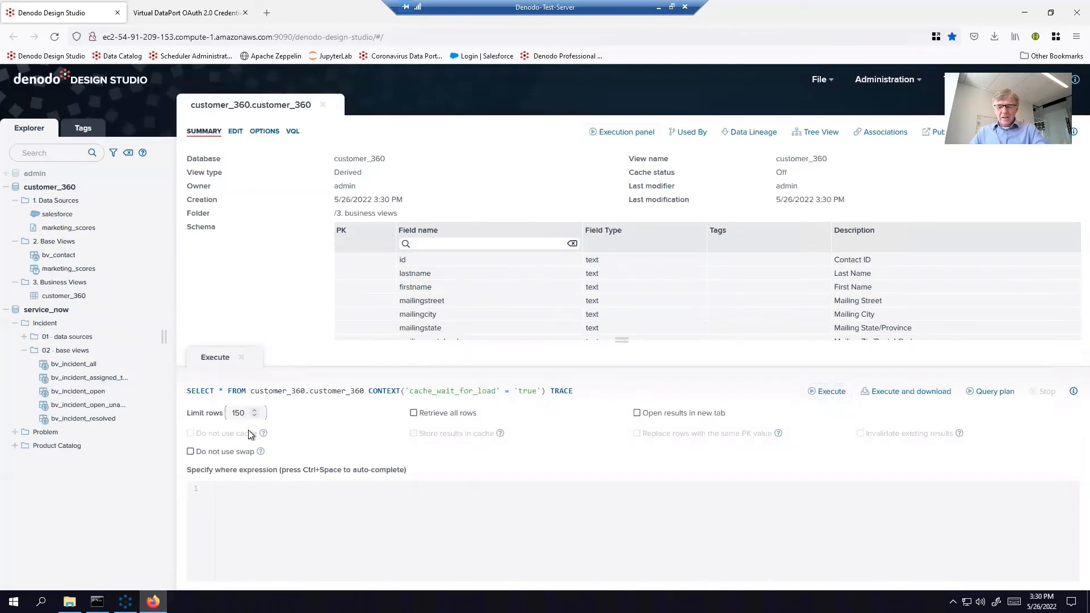
pyautogui.click(838, 393)
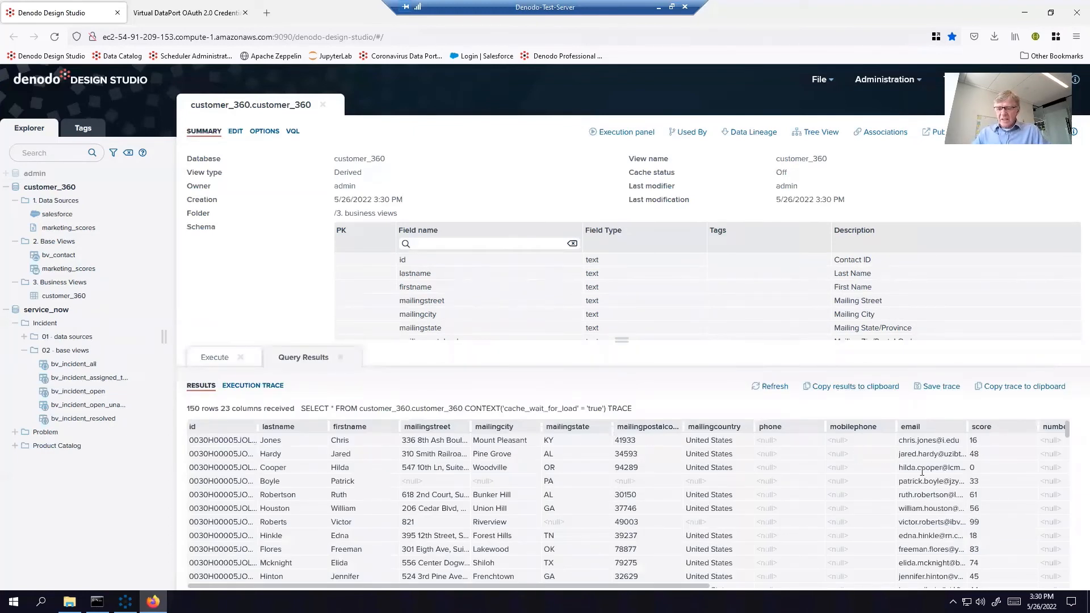
pyautogui.moveTo(560, 586); pyautogui.dragTo(880, 582)
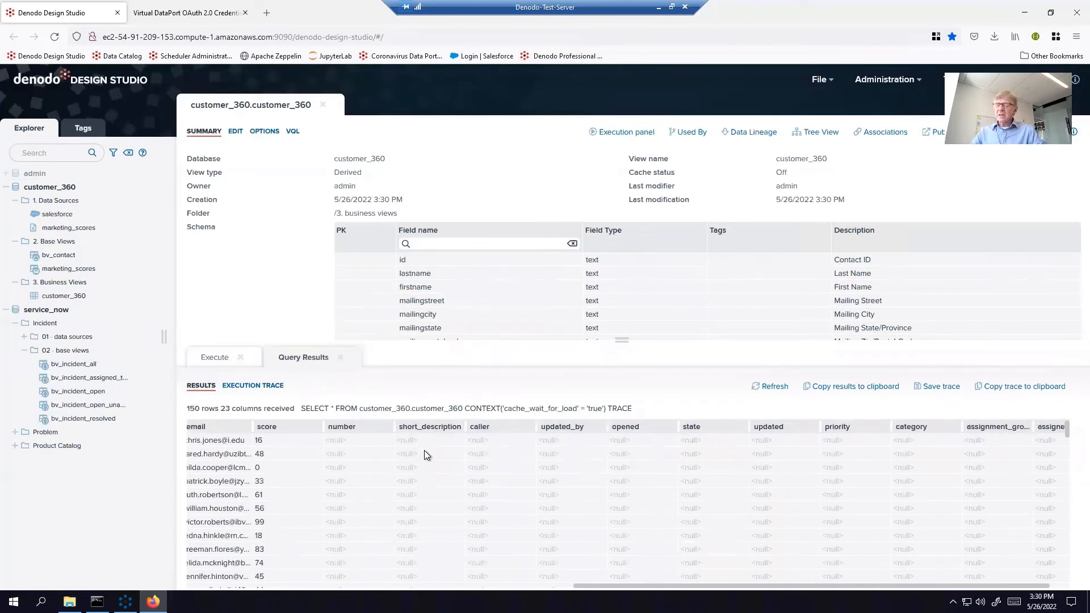
pyautogui.scroll(-5, 738, 452)
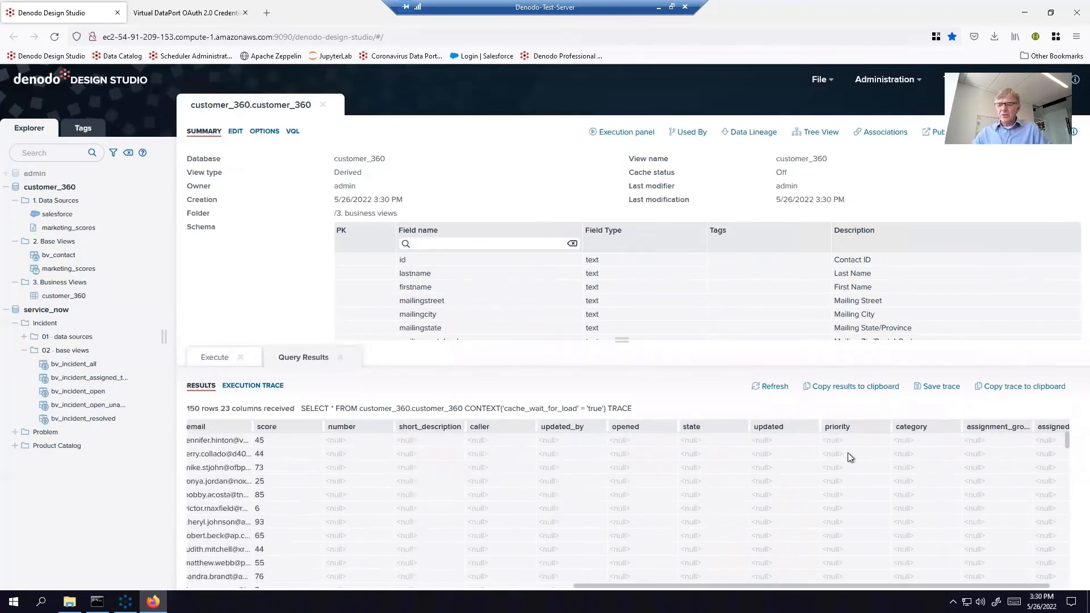
pyautogui.scroll(-15, 968, 469)
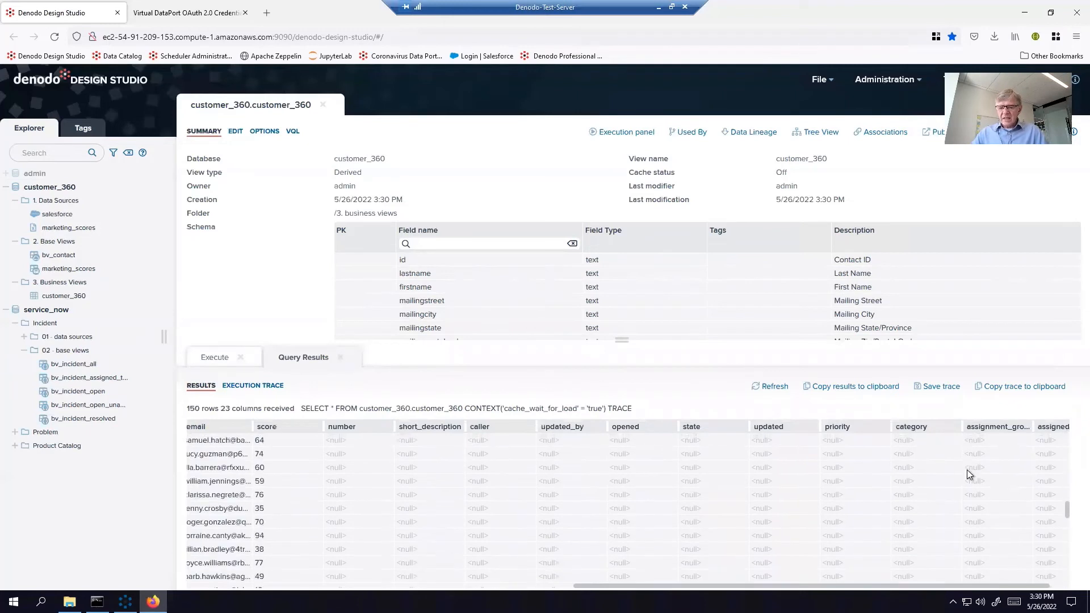
pyautogui.scroll(-10, 966, 472)
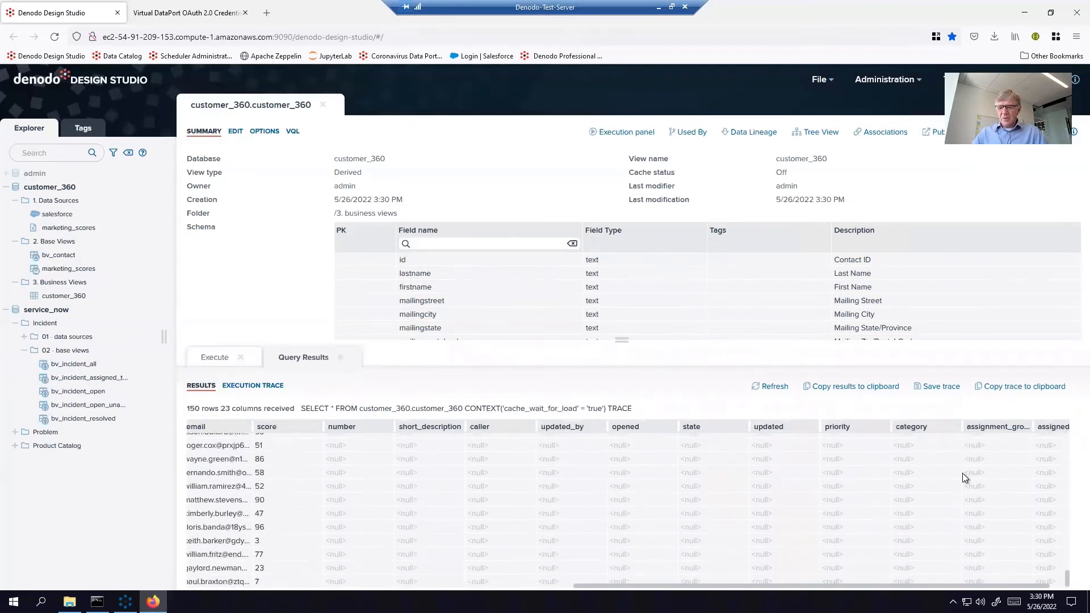
# Step: Rerun the customer_360 query with the row limit set to 1000
pyautogui.click(340, 357)
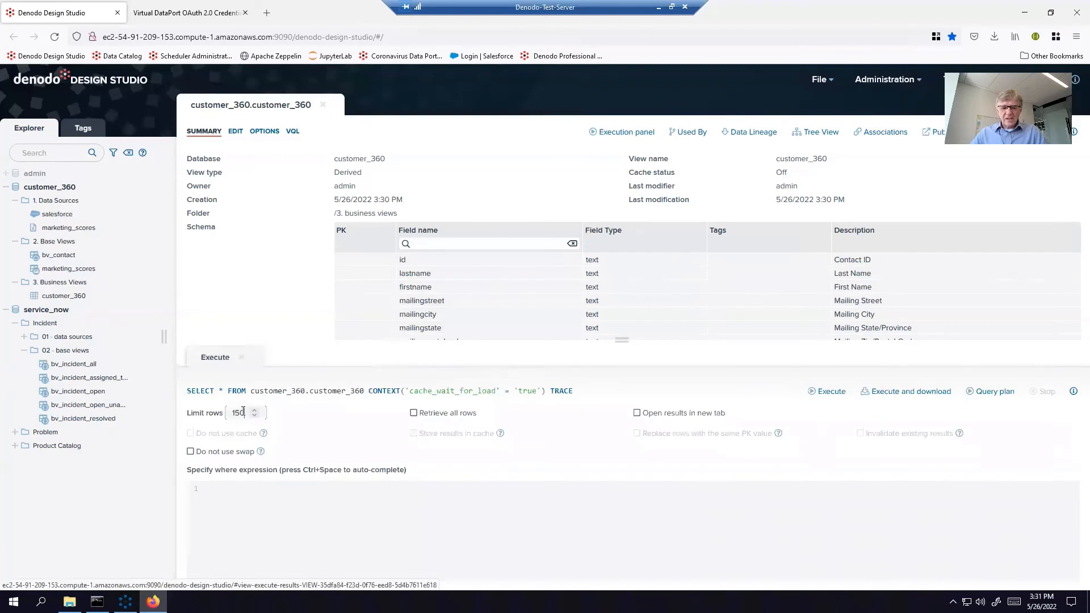
pyautogui.press('BackSpace')
pyautogui.press('BackSpace')
pyautogui.write('000')
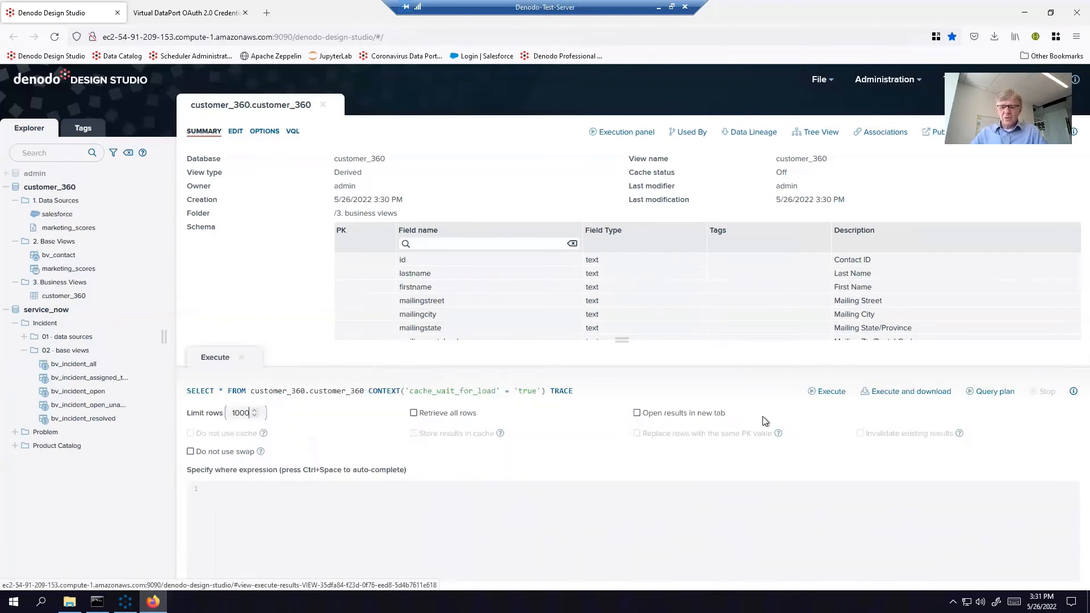
pyautogui.click(829, 394)
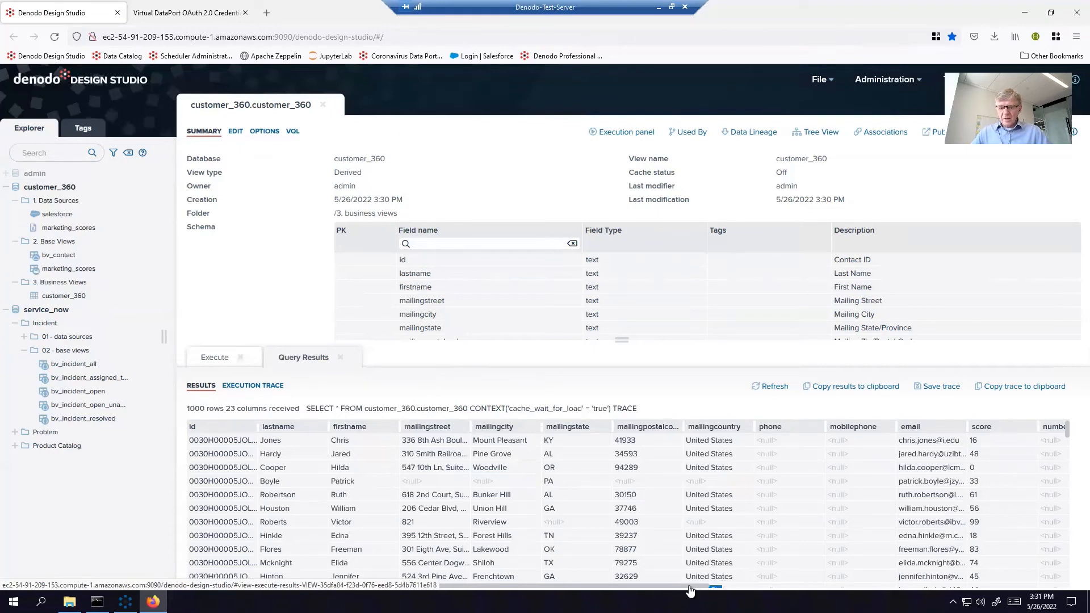
# Step: Scroll through the 1000-row results to the contacts carrying incident numbers
pyautogui.moveTo(690, 591); pyautogui.dragTo(738, 591)
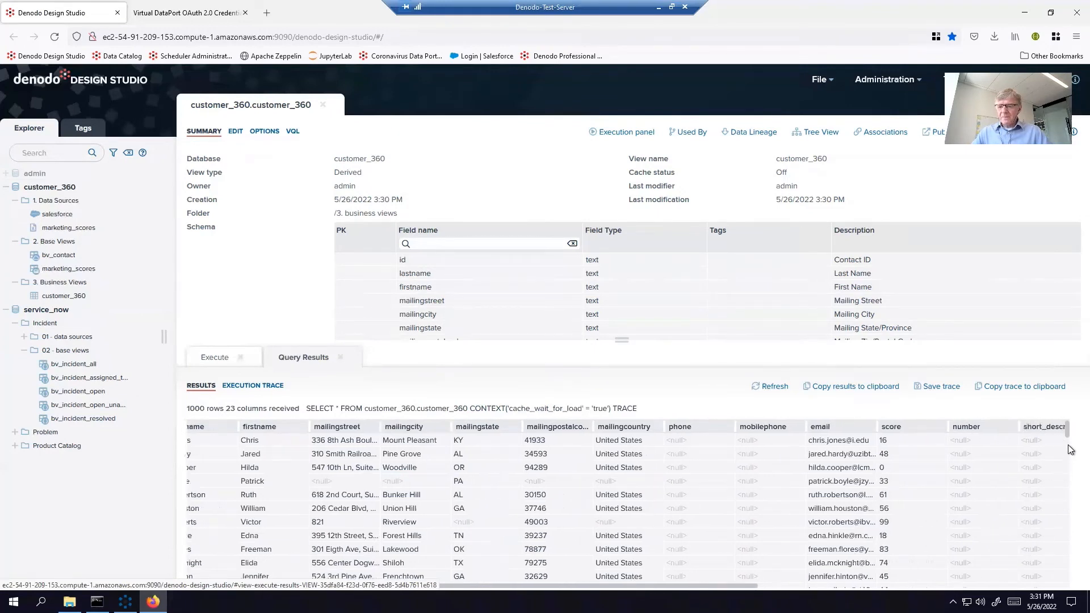
pyautogui.moveTo(1065, 434); pyautogui.dragTo(1055, 513)
pyautogui.scroll(5, 1013, 510)
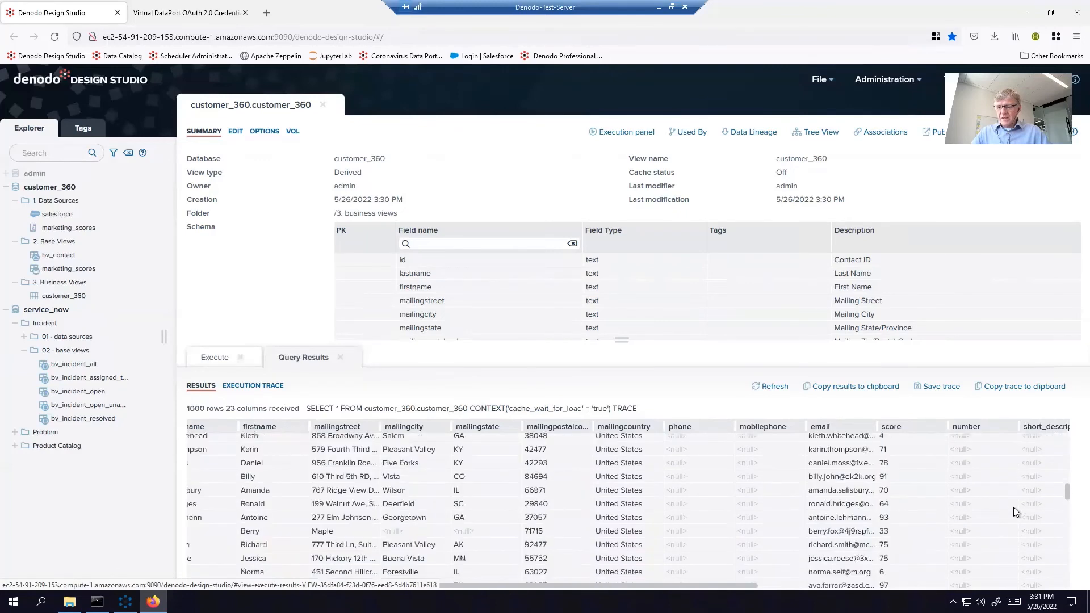
pyautogui.scroll(-4, 1012, 518)
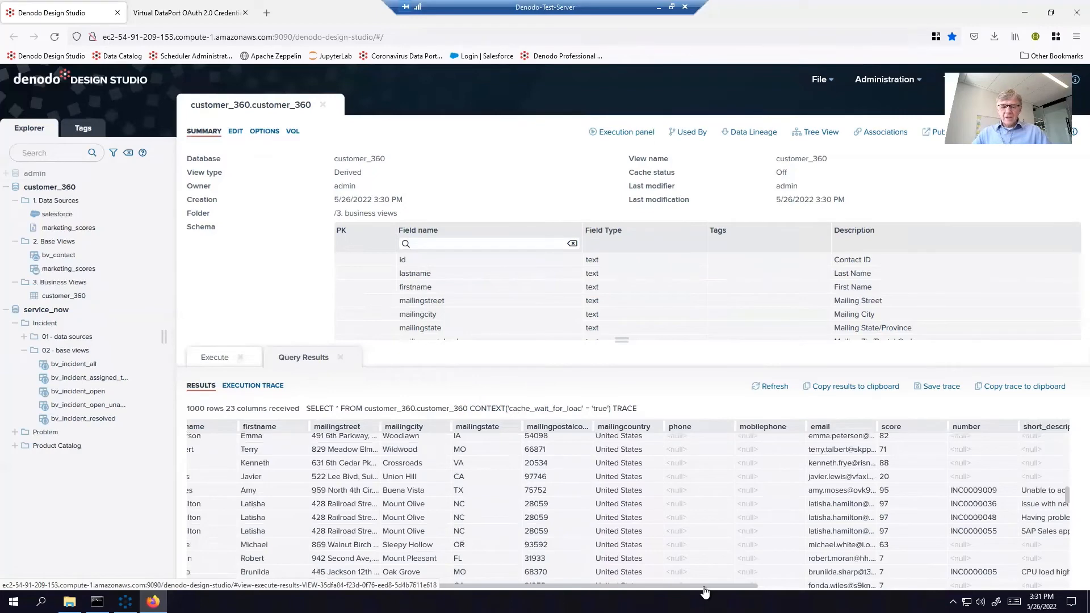
pyautogui.moveTo(703, 591); pyautogui.dragTo(862, 592)
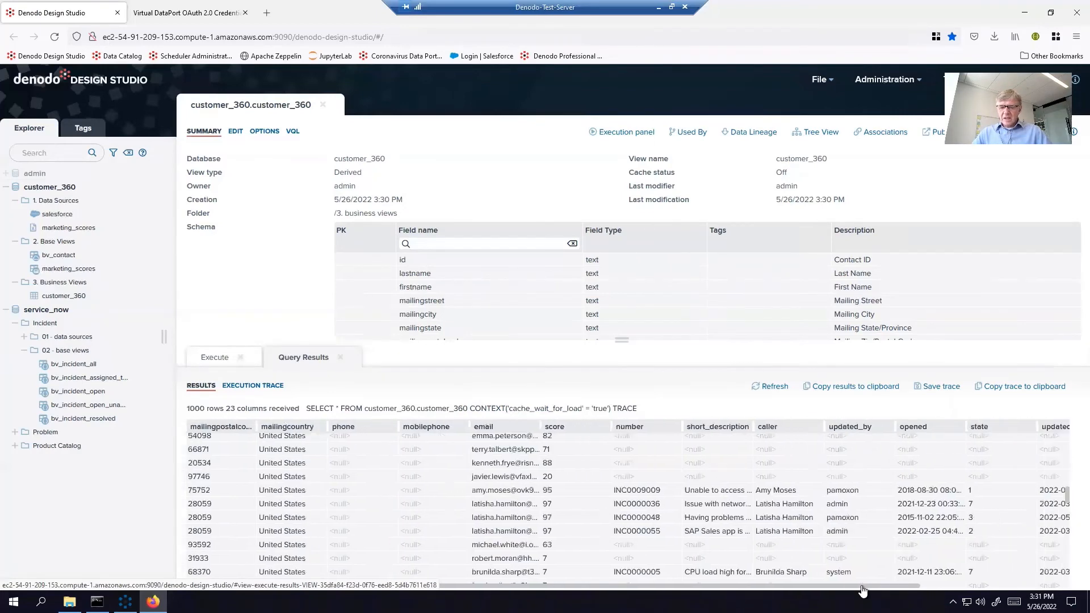
pyautogui.scroll(-3, 784, 512)
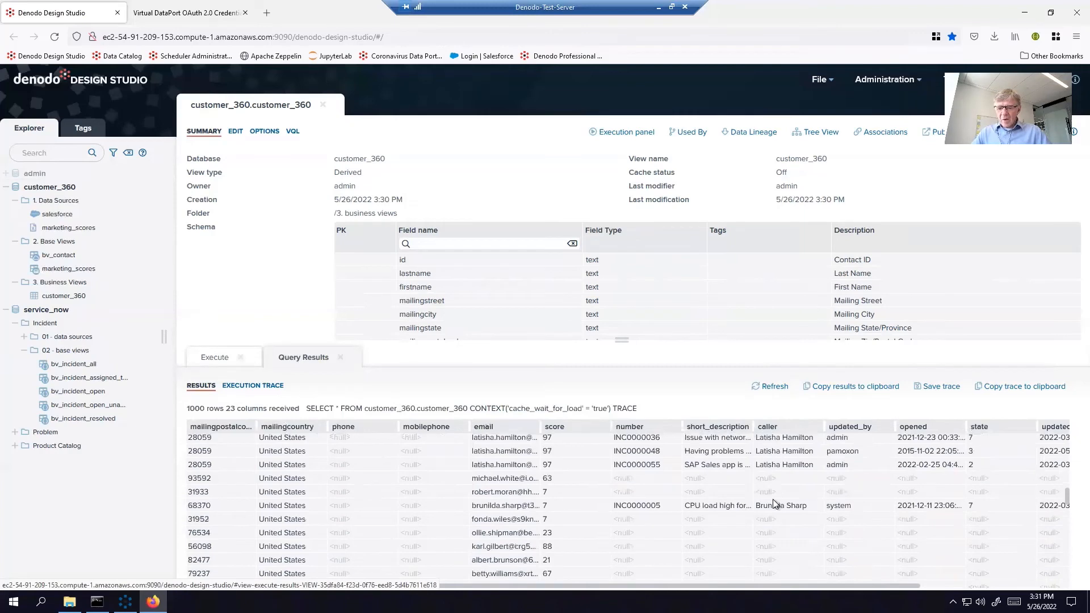
pyautogui.scroll(2, 774, 506)
pyautogui.scroll(-2, 772, 512)
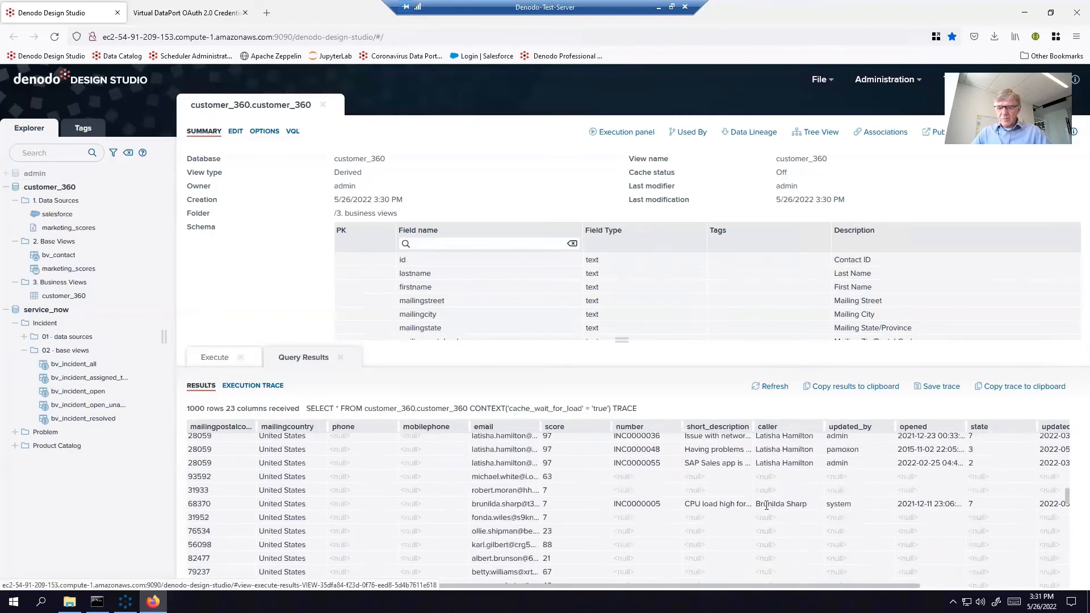
pyautogui.scroll(-5, 774, 506)
pyautogui.scroll(1, 771, 504)
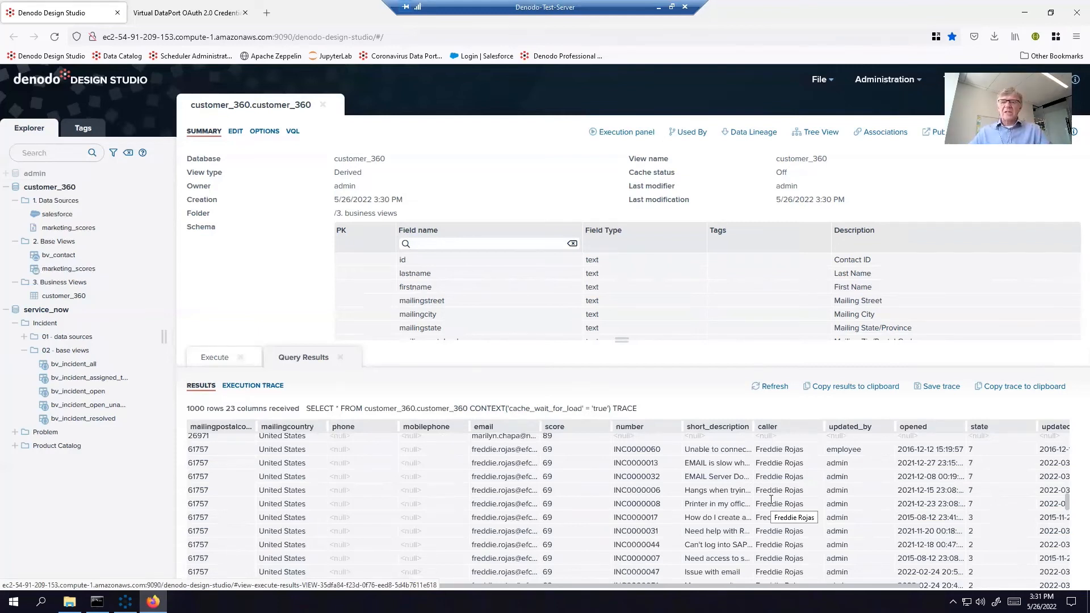
# Step: Close the customer_360 view, open Tools > VQL Shell, and select the customer_360 database
pyautogui.click(321, 105)
pyautogui.click(854, 86)
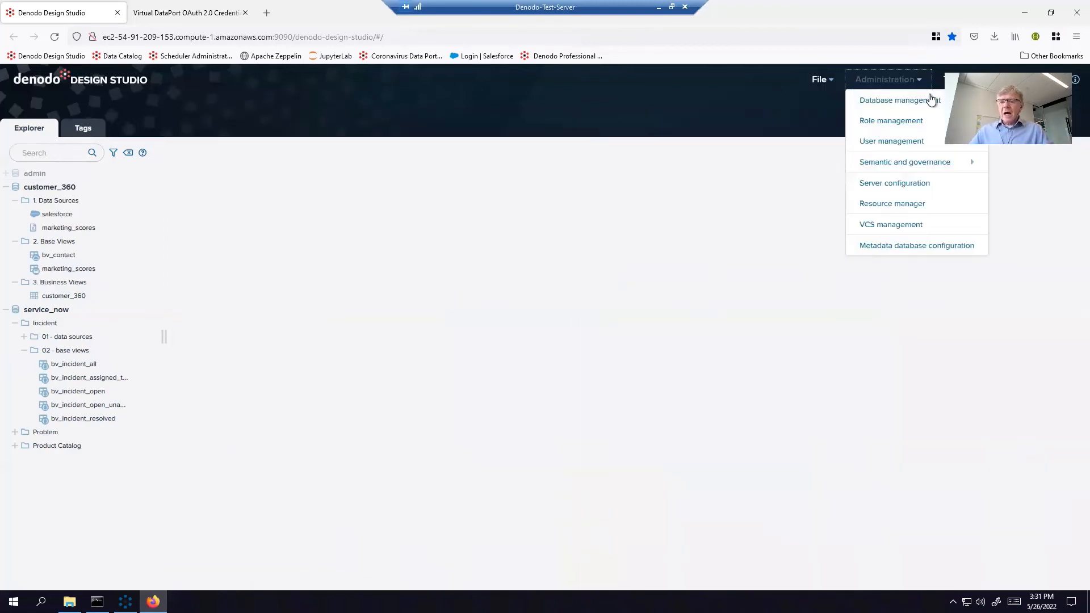
pyautogui.click(954, 80)
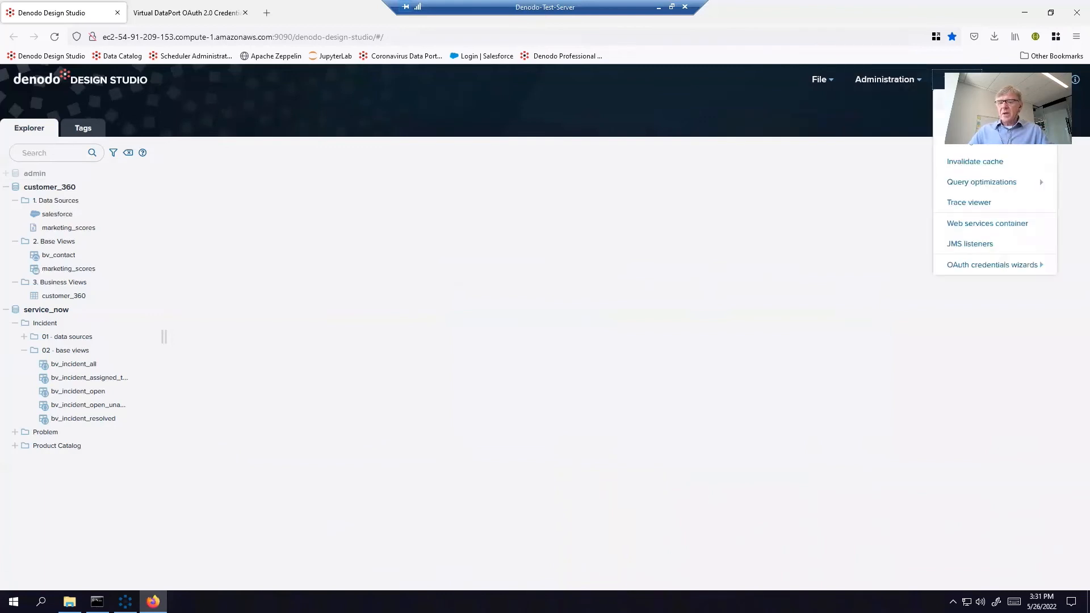
pyautogui.click(962, 100)
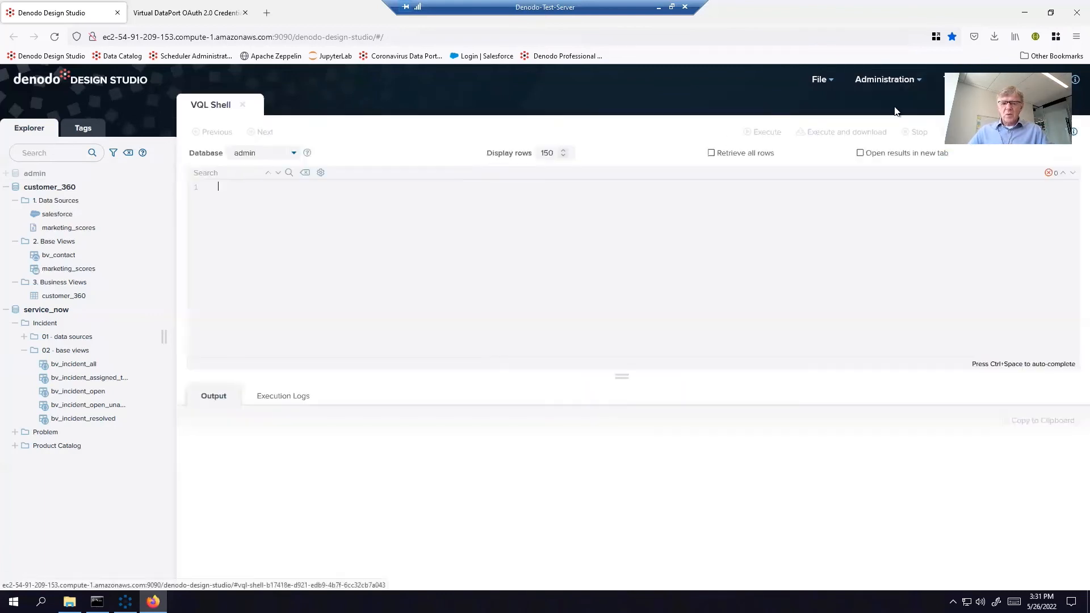
pyautogui.click(294, 157)
pyautogui.click(275, 185)
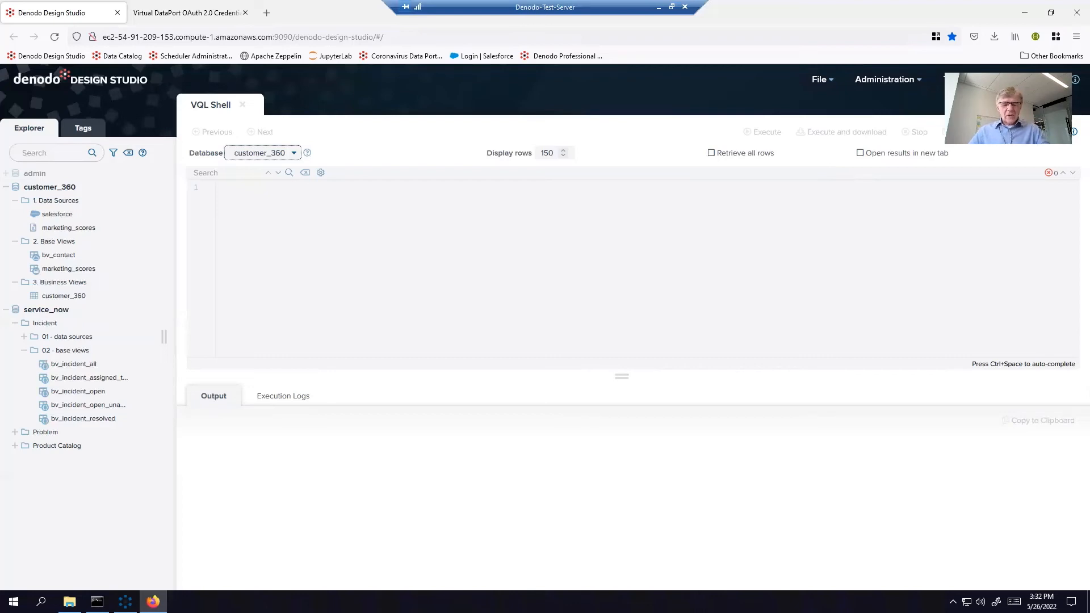
pyautogui.click(247, 189)
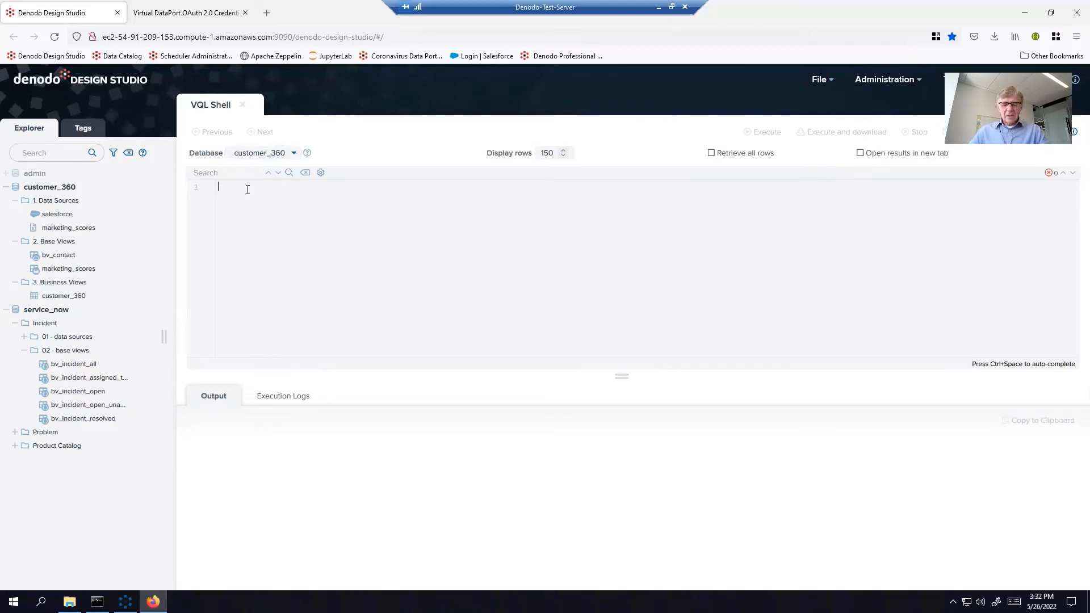
# Step: Run a select with score >= 75 and number is not null, enlarging results to show 11 rows
pyautogui.write('select firstname, lastname, email, score, number from customer_360  where score >= 75 and number is not null;')
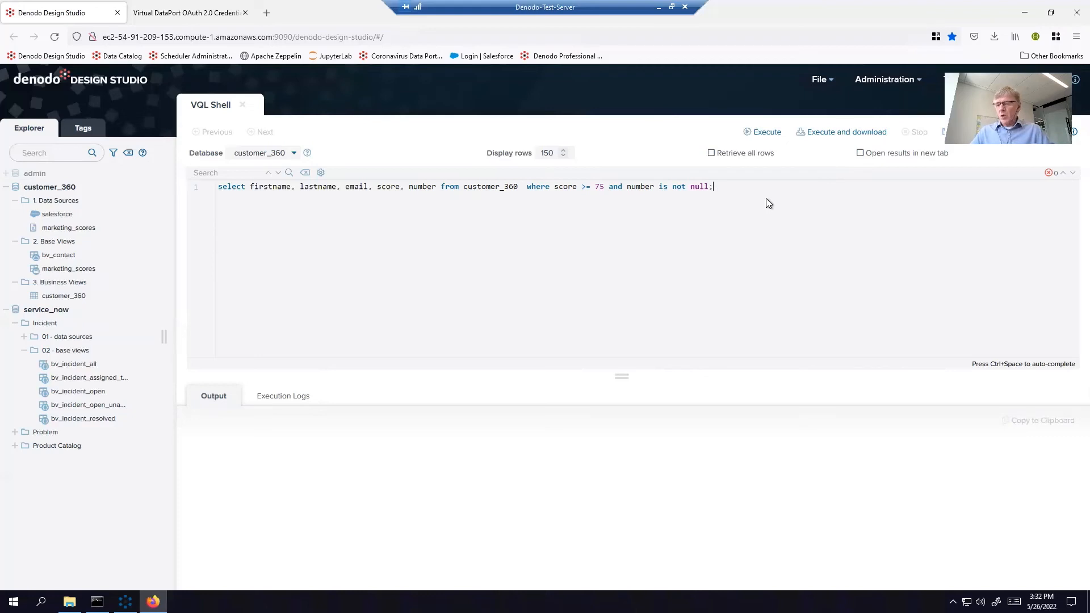
pyautogui.click(765, 133)
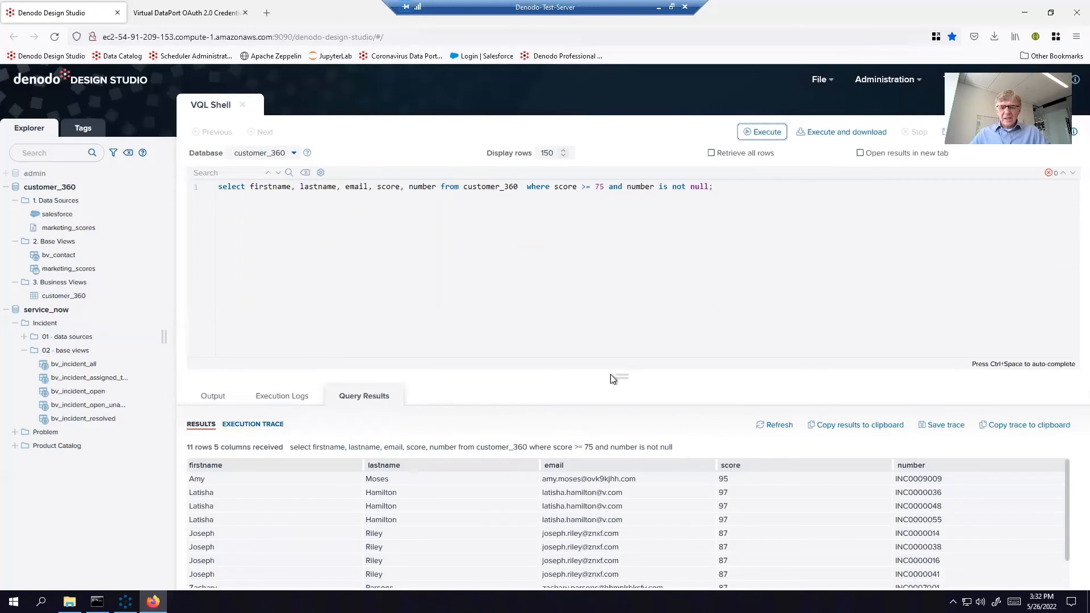
pyautogui.moveTo(620, 376); pyautogui.dragTo(620, 248)
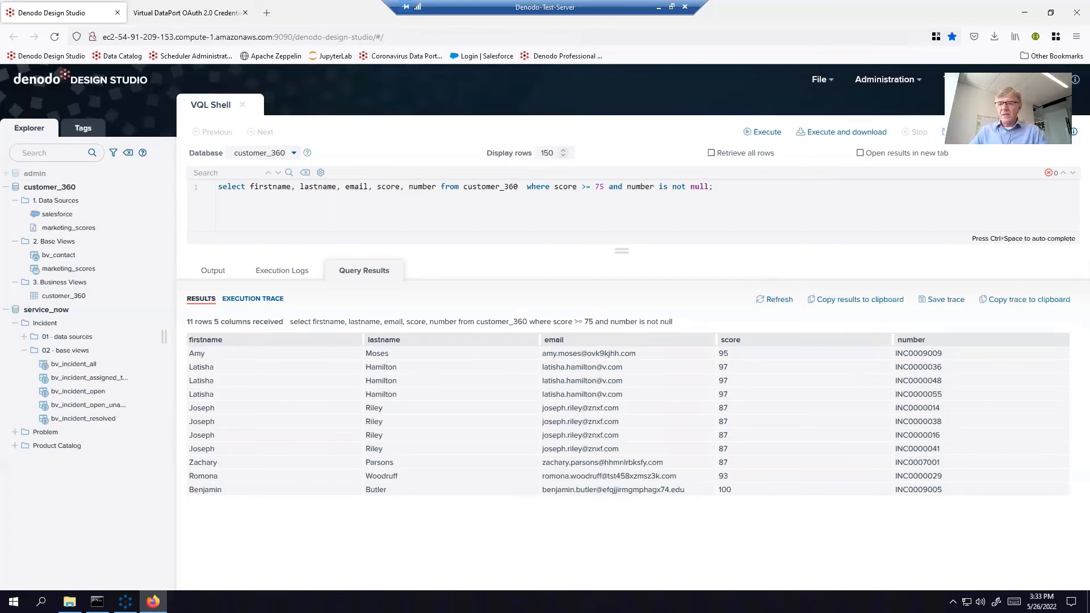
# Step: Run a count(*) query grouped by firstname, lastname, email, score (6 customers), then clear the editor
pyautogui.hotkey('ctrl', 'a')
pyautogui.press('Delete')
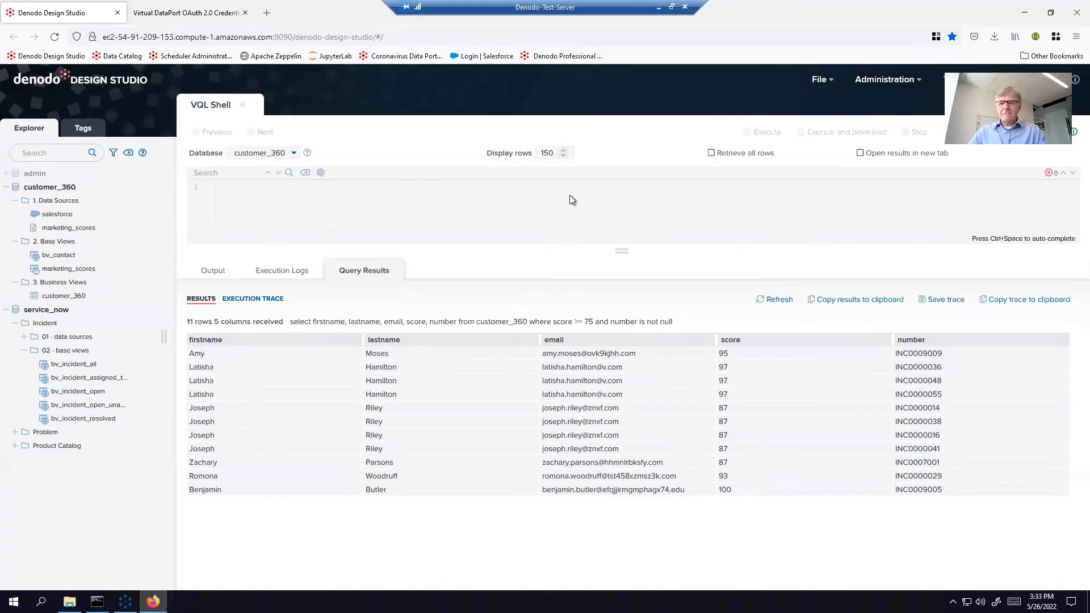
pyautogui.write('select firstname, lastname, email, score, count(*) from customer_360  where score >= 75 and number is not null group by firstname, lastname, email, score;')
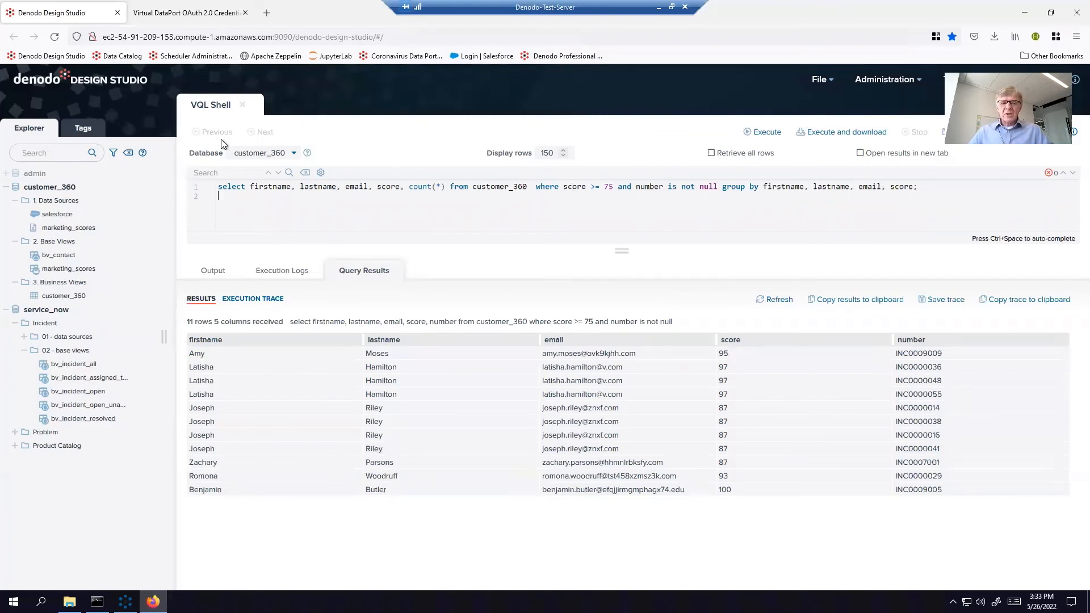
pyautogui.click(757, 136)
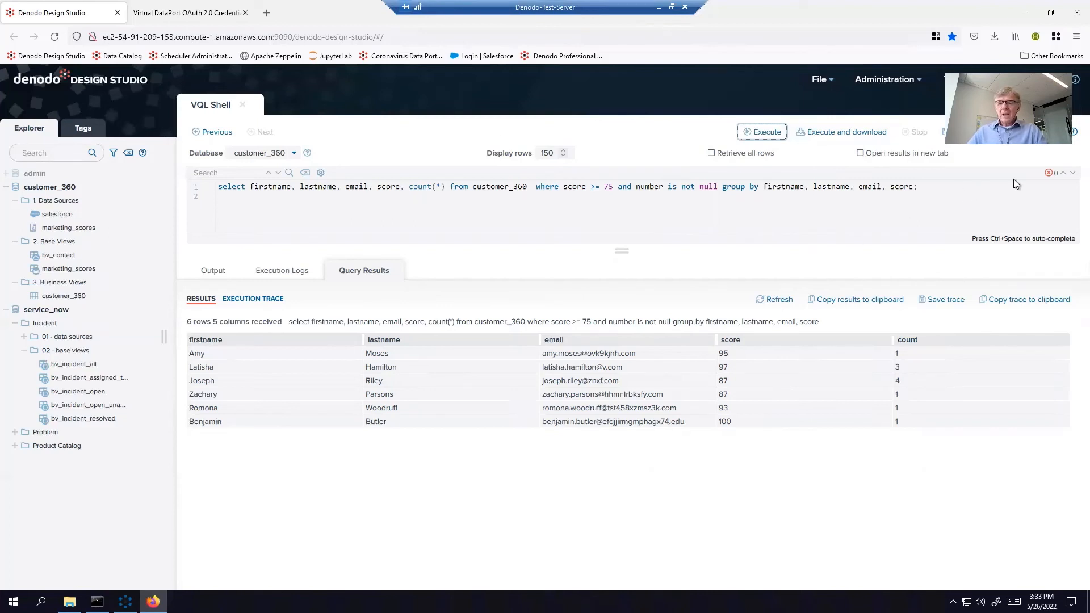
pyautogui.click(1046, 132)
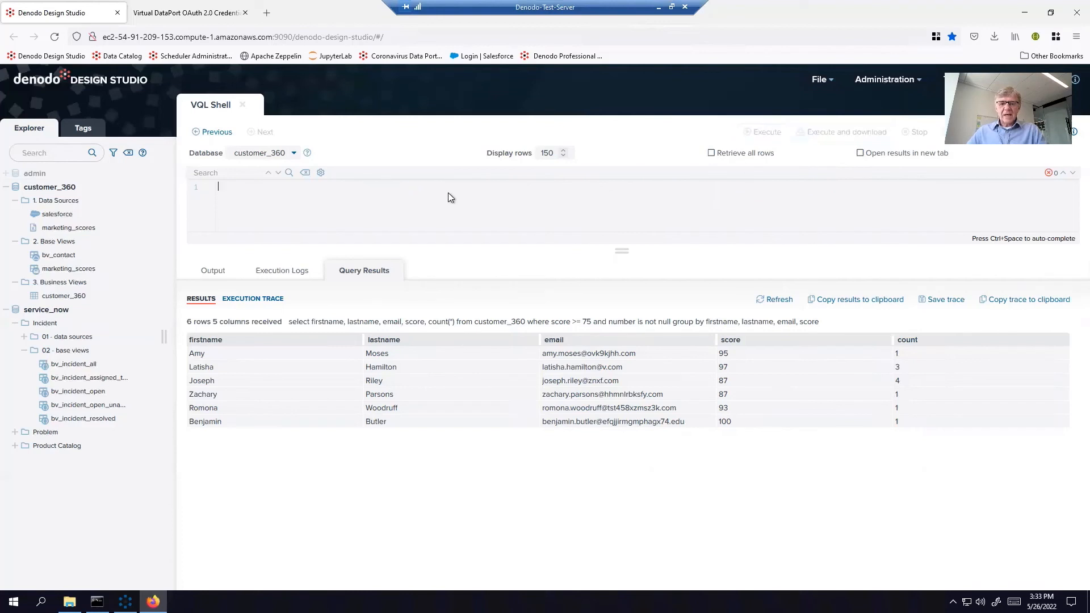
# Step: Run a query for score >= 75, priority = 1, and to_localdate(updated) < addday(now(),-30)
pyautogui.write("select firstname, lastname, email, score, number from customer_360 where score >= 75 and priority = 1 and to_localdate('yyyy-MM-dd HH:mm:ss',updated) < addday(now(),-30);")
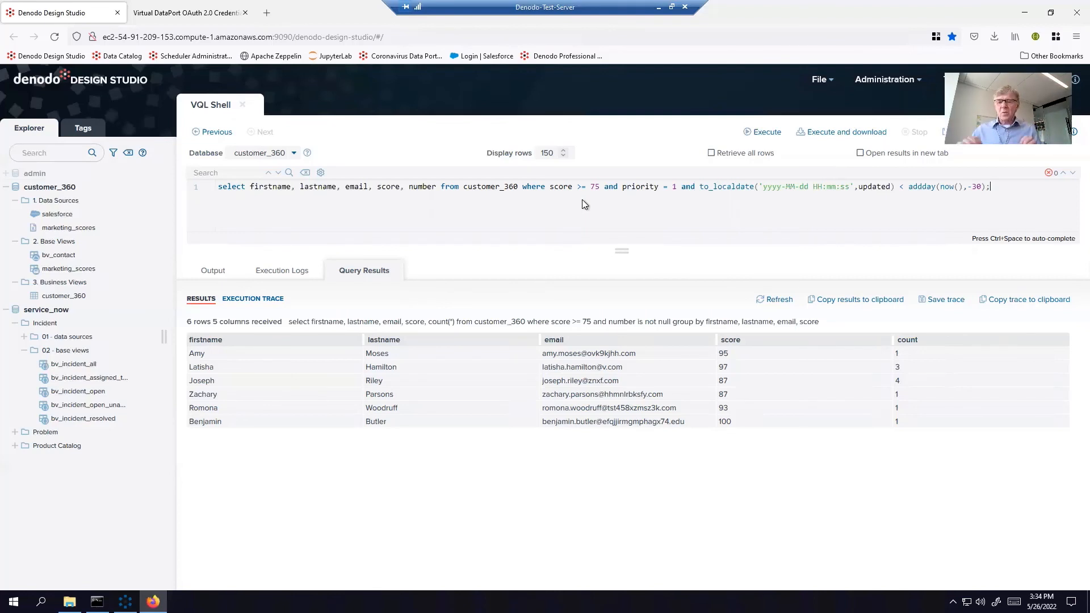
pyautogui.click(754, 134)
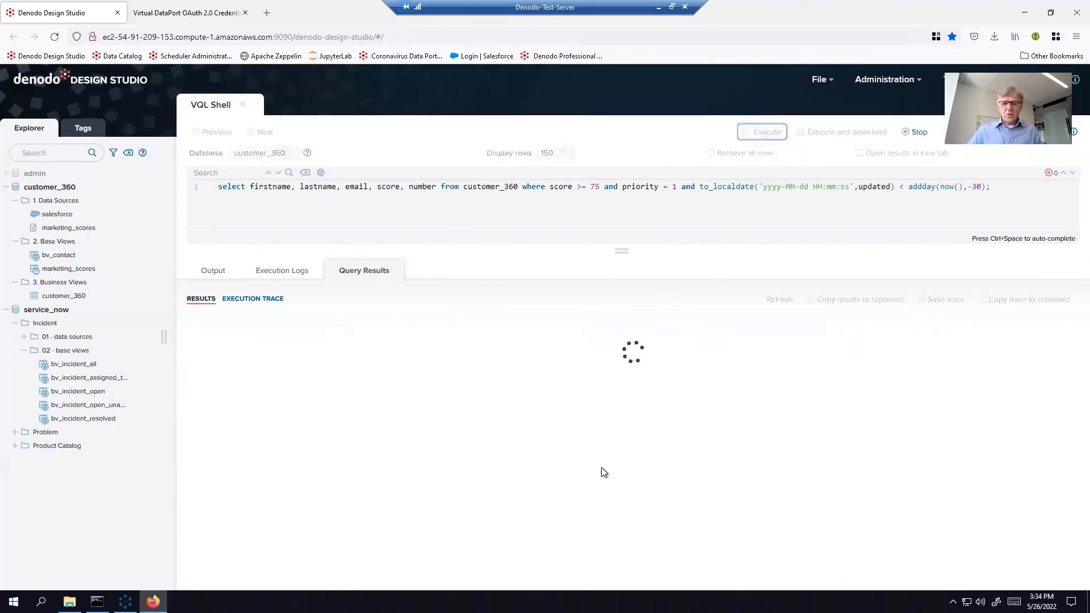